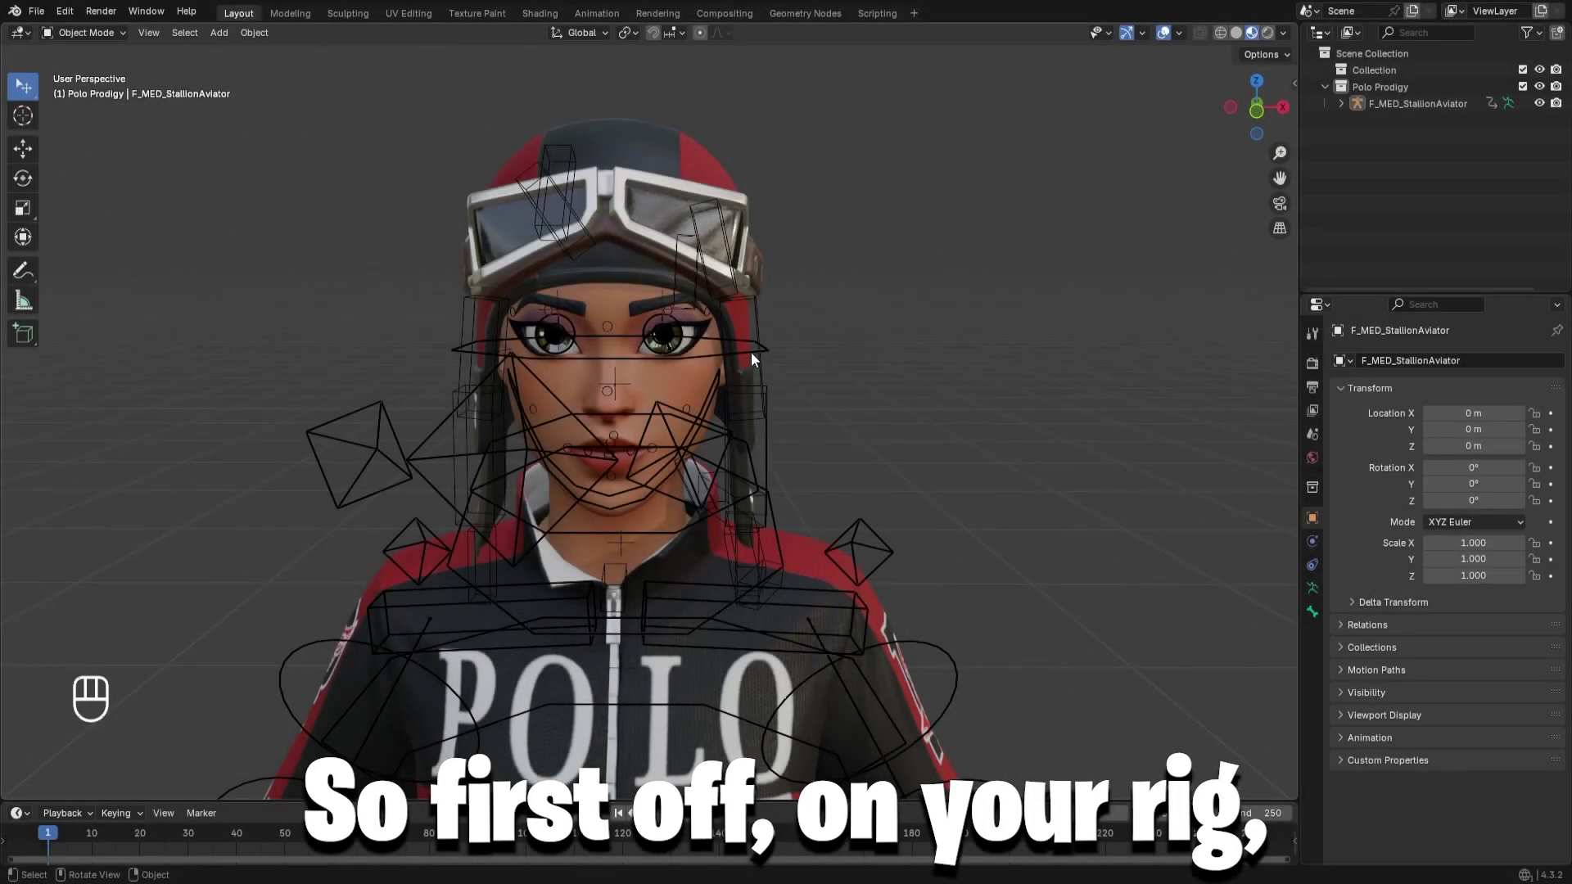
# - Select the character's armature and switch it to Pose Mode
pyautogui.click(750, 352)
pyautogui.click(86, 33)
pyautogui.click(77, 90)
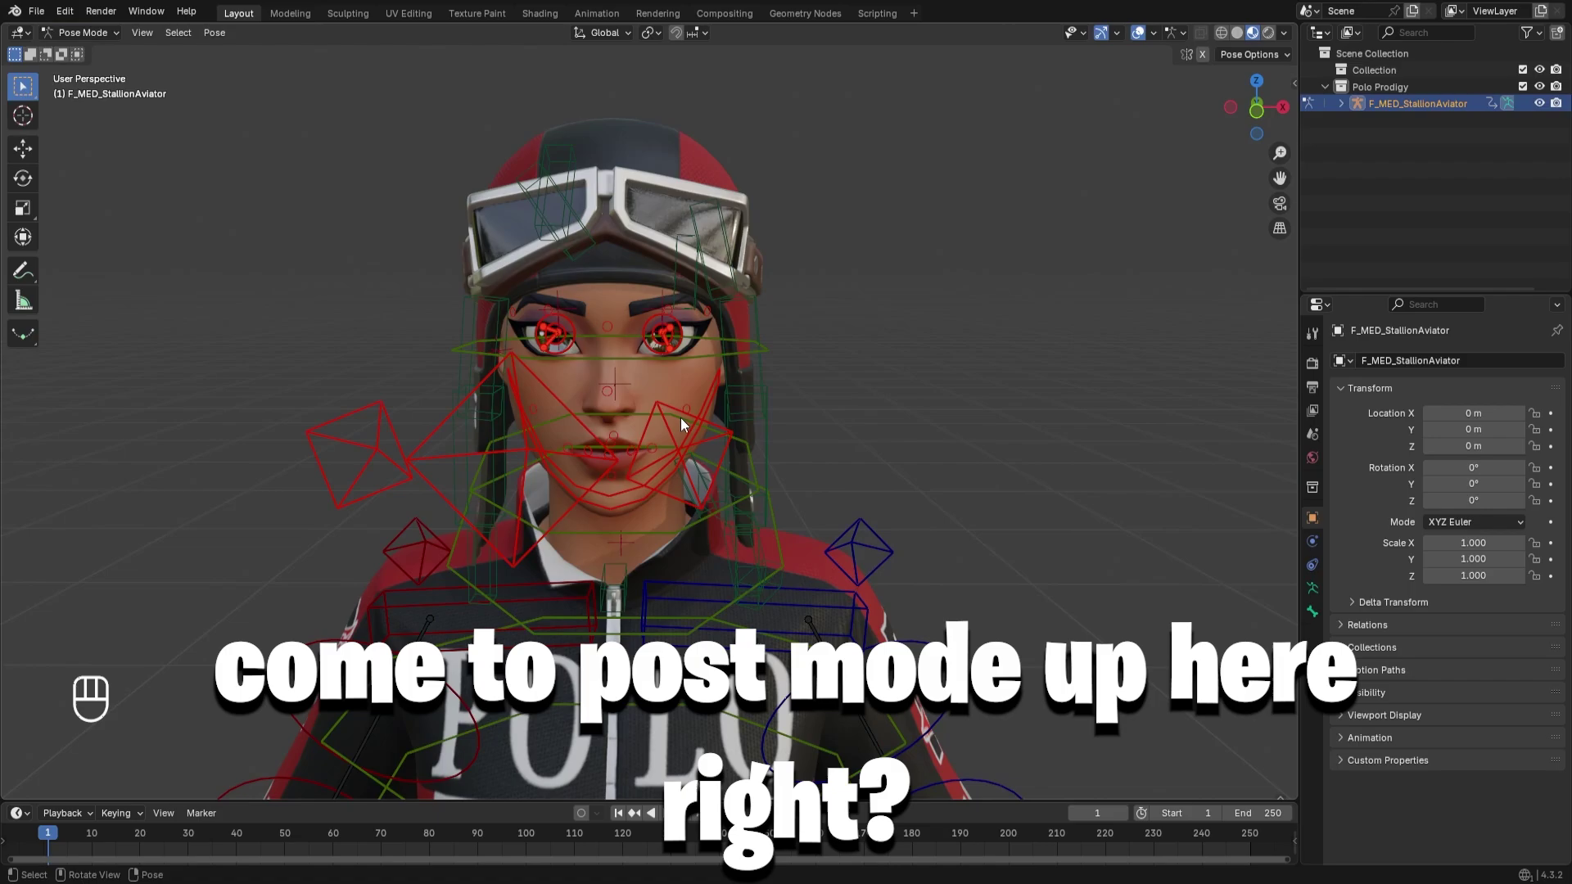
# - Move the right lip corner bone upward with the Move tool to raise that side of the mouth
pyautogui.hotkey('shift', '`')
pyautogui.hotkey('alt', 'w')
pyautogui.hotkey('alt', 'd')
pyautogui.hotkey('alt', 'w')
pyautogui.hotkey('alt', 'a')
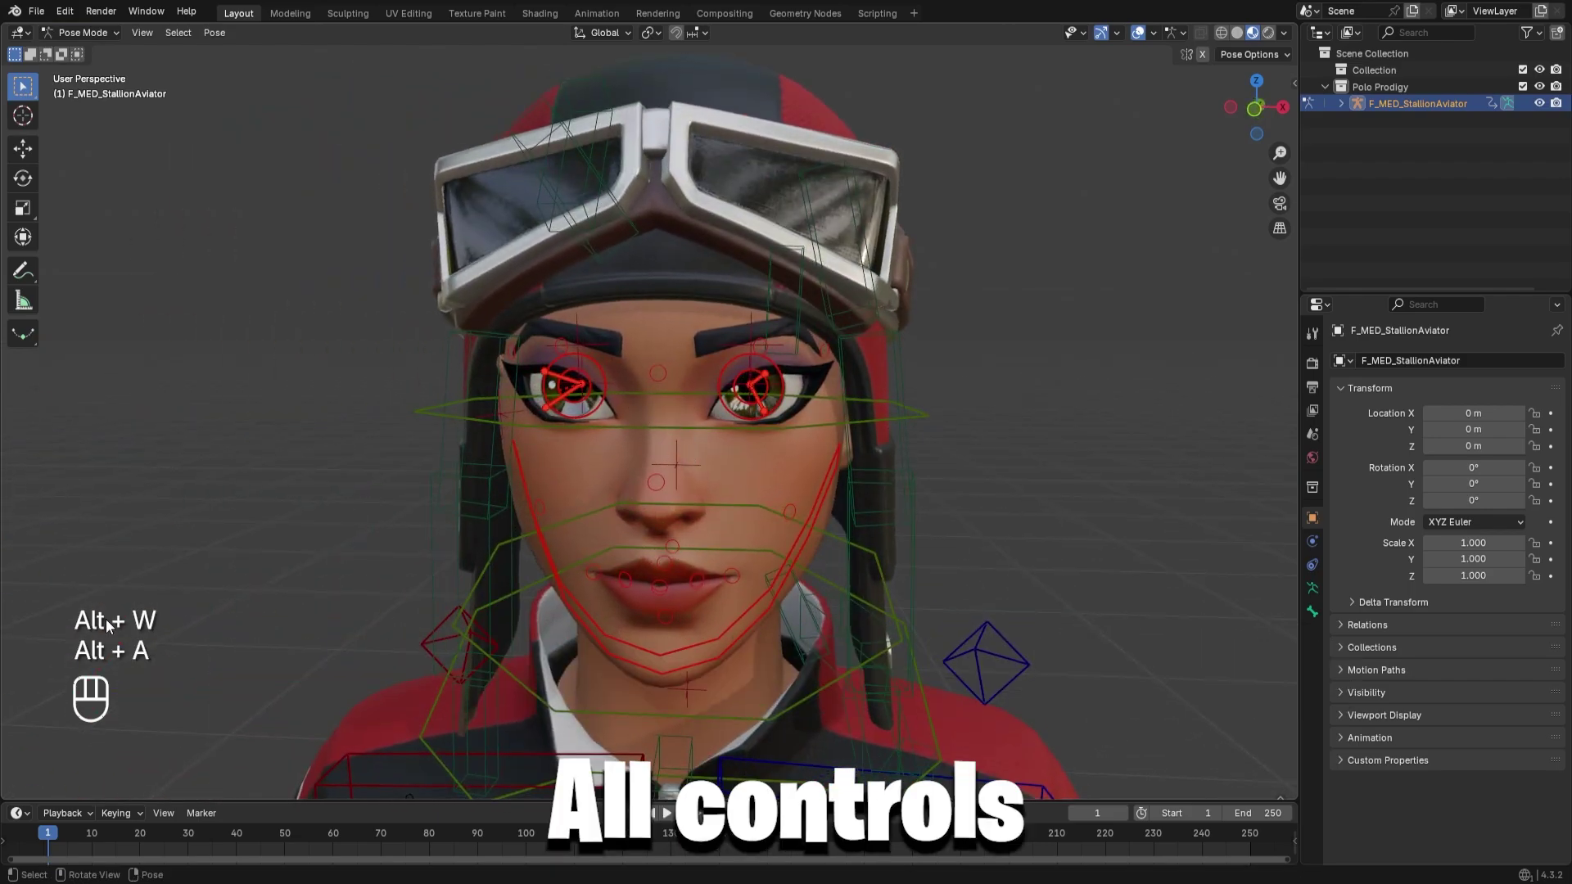
pyautogui.hotkey('shift', '`')
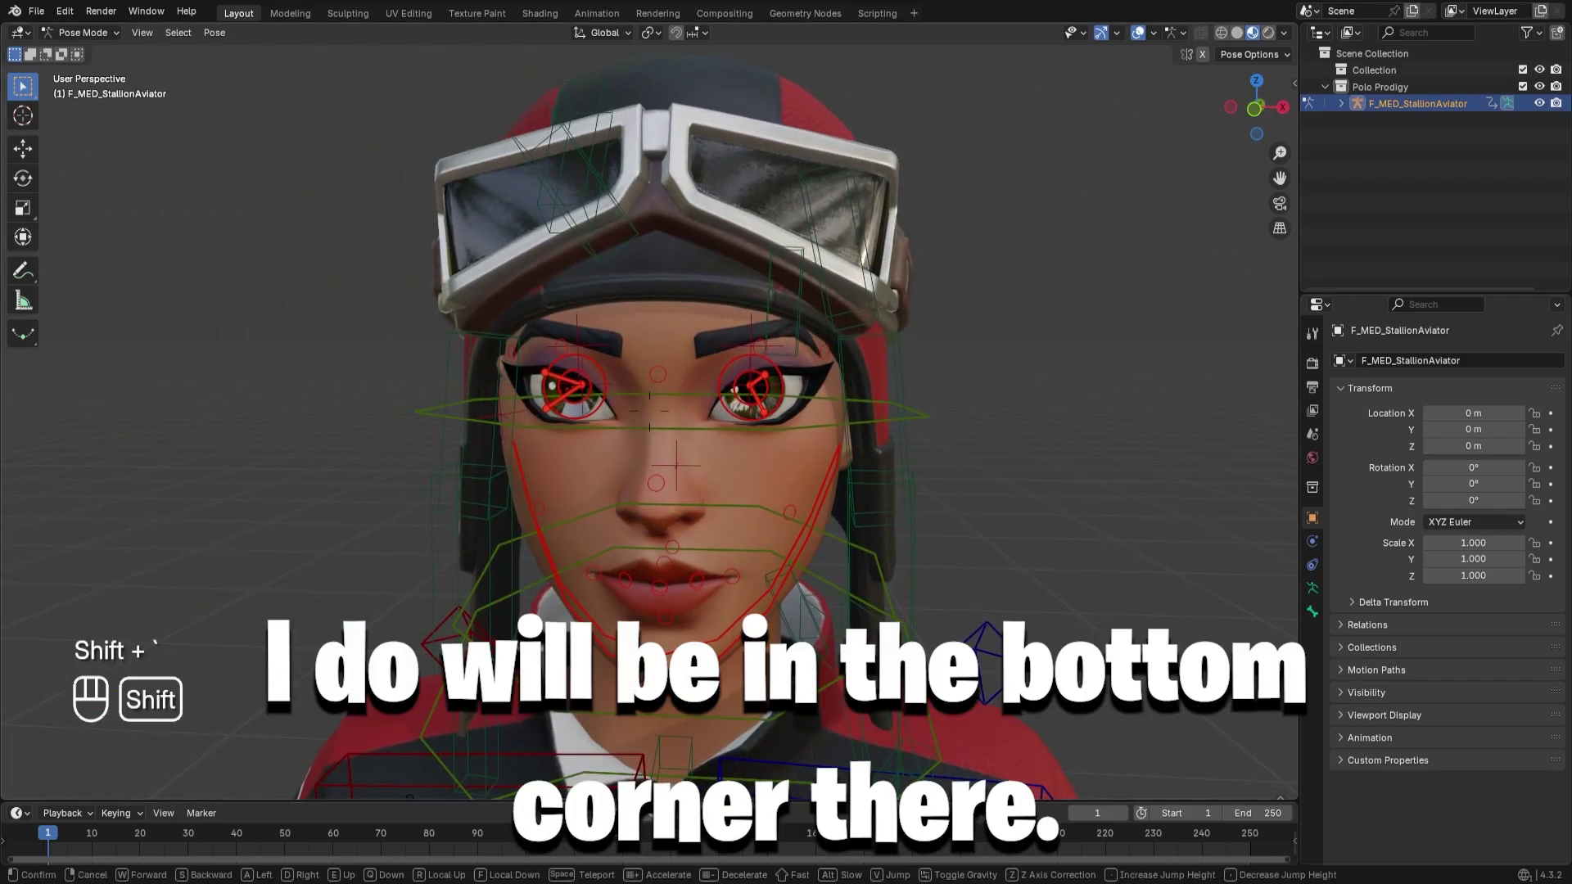
pyautogui.press('s')
pyautogui.hotkey('alt', 'a')
pyautogui.hotkey('alt', 'w')
pyautogui.hotkey('alt', 's')
pyautogui.click(855, 367)
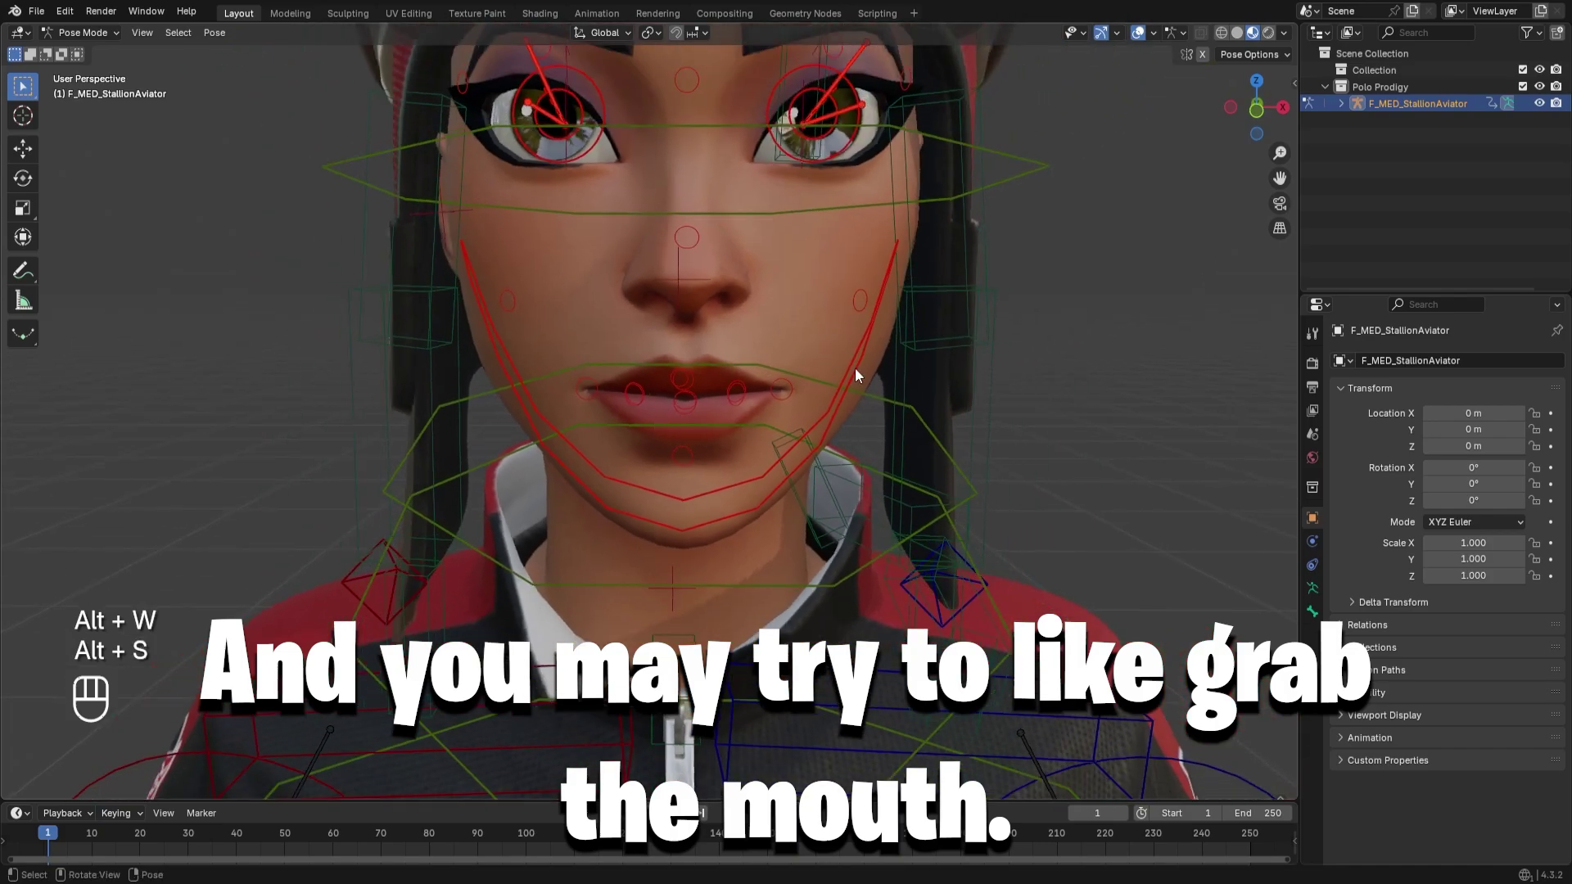
pyautogui.click(591, 395)
pyautogui.click(589, 395)
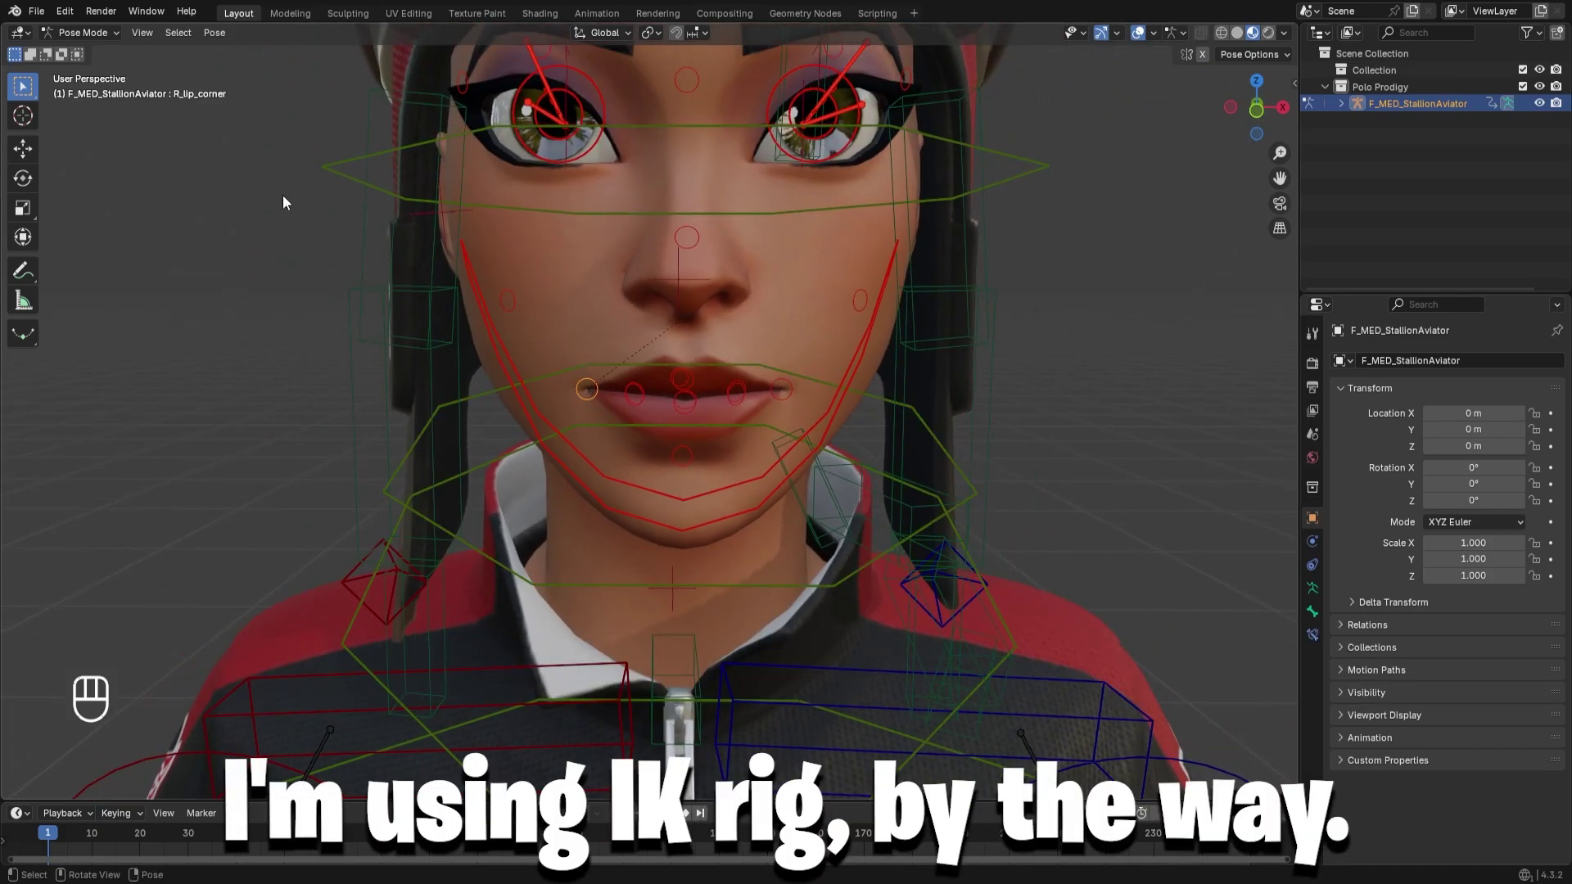
pyautogui.click(25, 148)
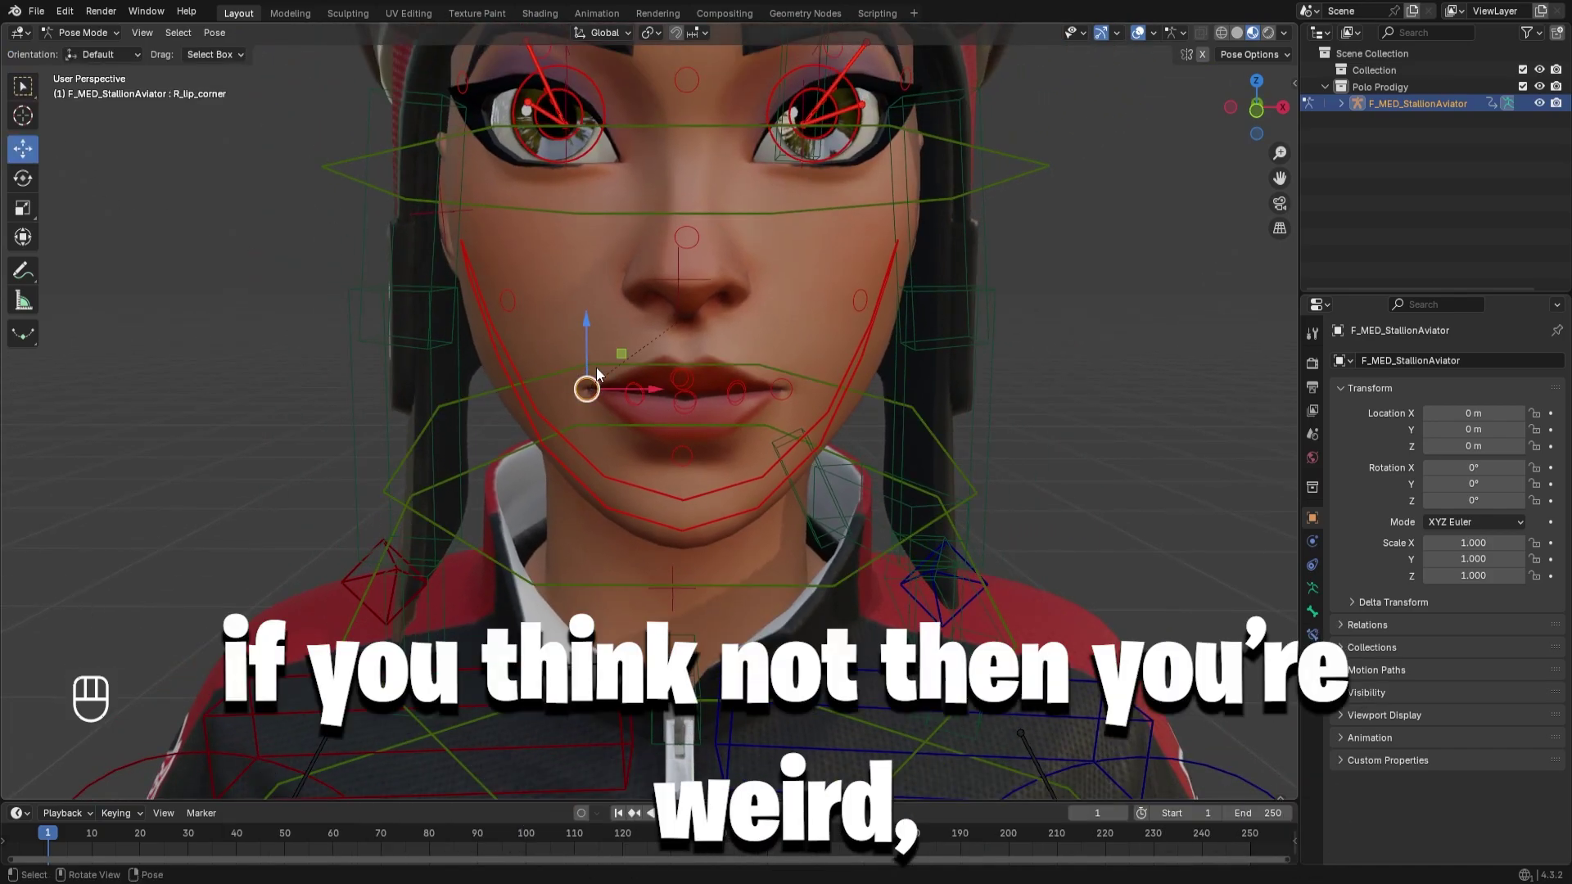
pyautogui.moveTo(588, 357); pyautogui.dragTo(635, 330)
# - Raise the left lip corner bone to match the lifted right side of the mouth
pyautogui.click(773, 380)
pyautogui.click(589, 254)
pyautogui.click(634, 394)
pyautogui.click(783, 390)
pyautogui.moveTo(786, 352); pyautogui.dragTo(778, 319)
# - Show the viewport overlays again and nudge the lip bone on the character's left side slightly upward
pyautogui.hotkey('shift', '`')
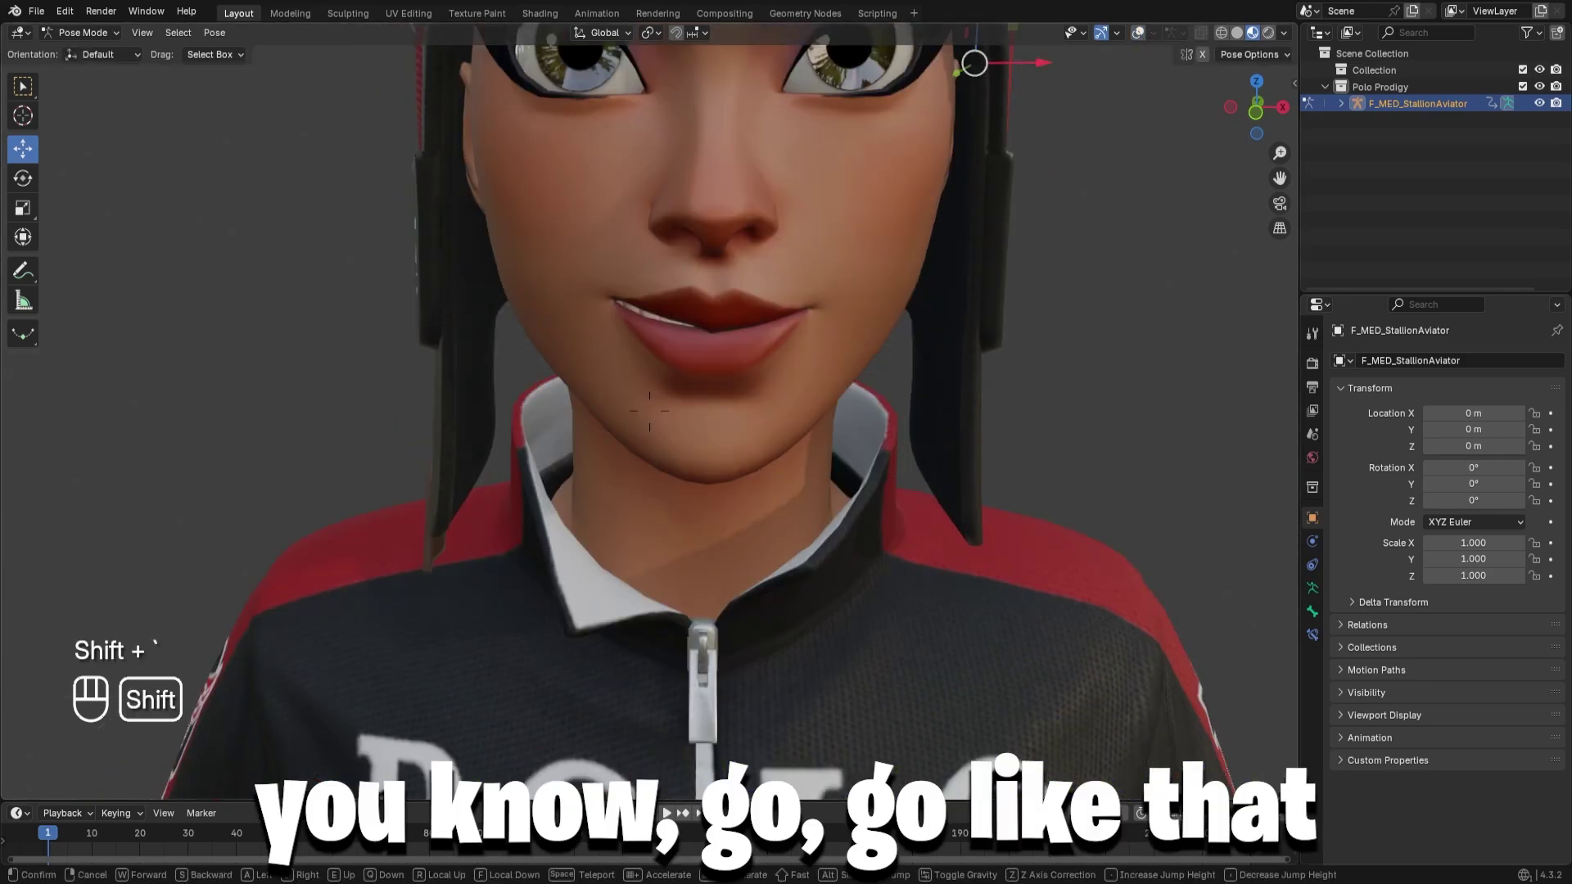
pyautogui.press('s')
pyautogui.press('w')
pyautogui.press('w')
pyautogui.click(649, 411)
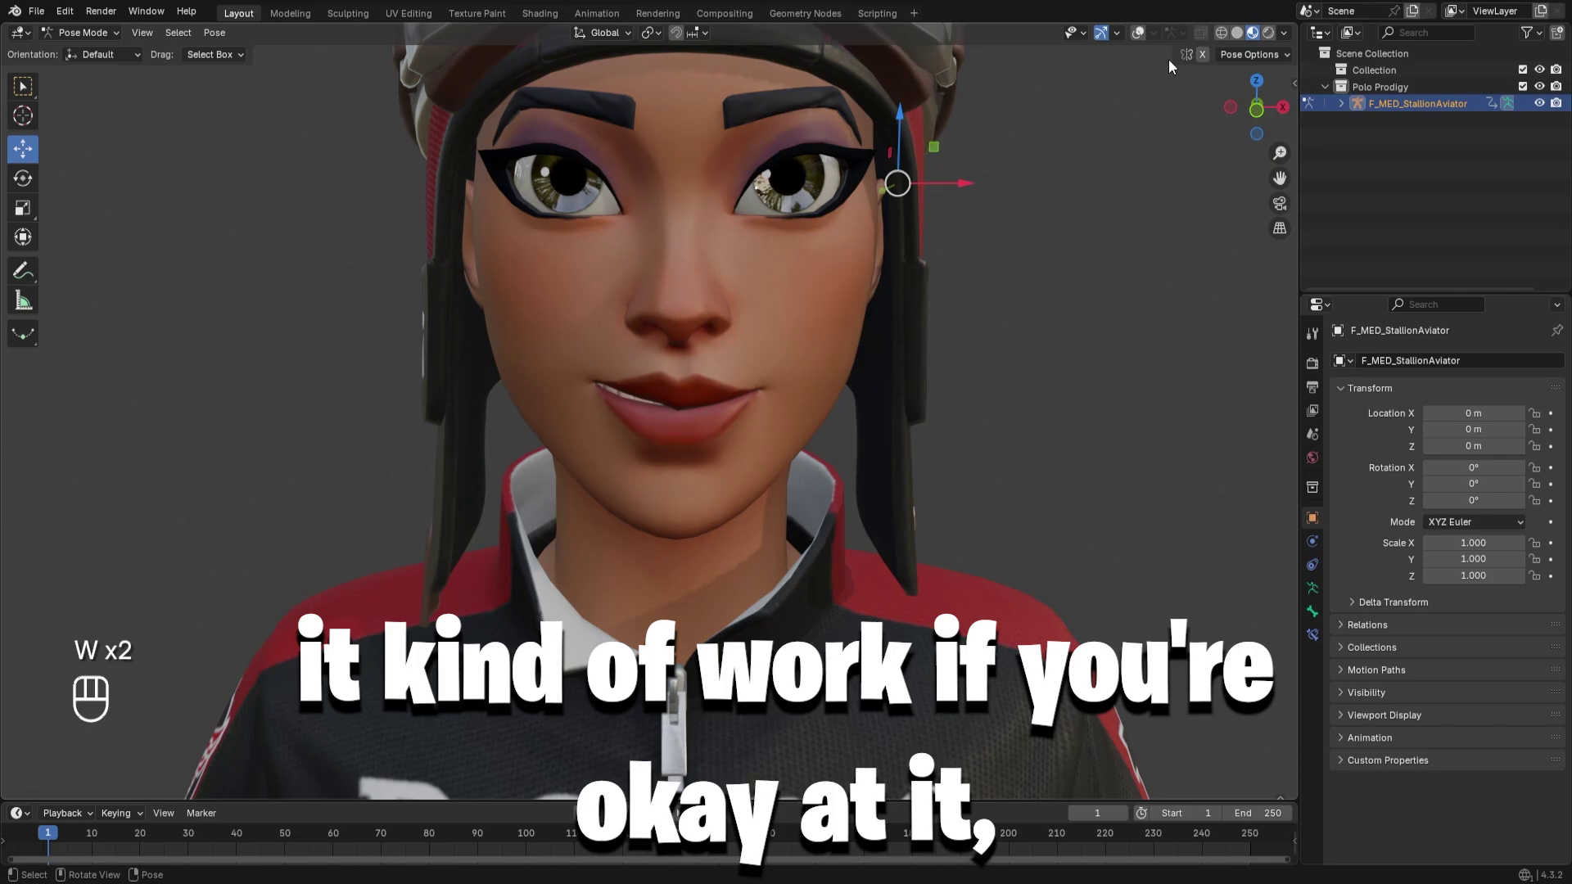
pyautogui.click(1138, 34)
pyautogui.click(720, 389)
pyautogui.moveTo(720, 354); pyautogui.dragTo(718, 347)
# - Rotate the jaw bone with the Rotate tool to open the mouth slightly
pyautogui.click(661, 491)
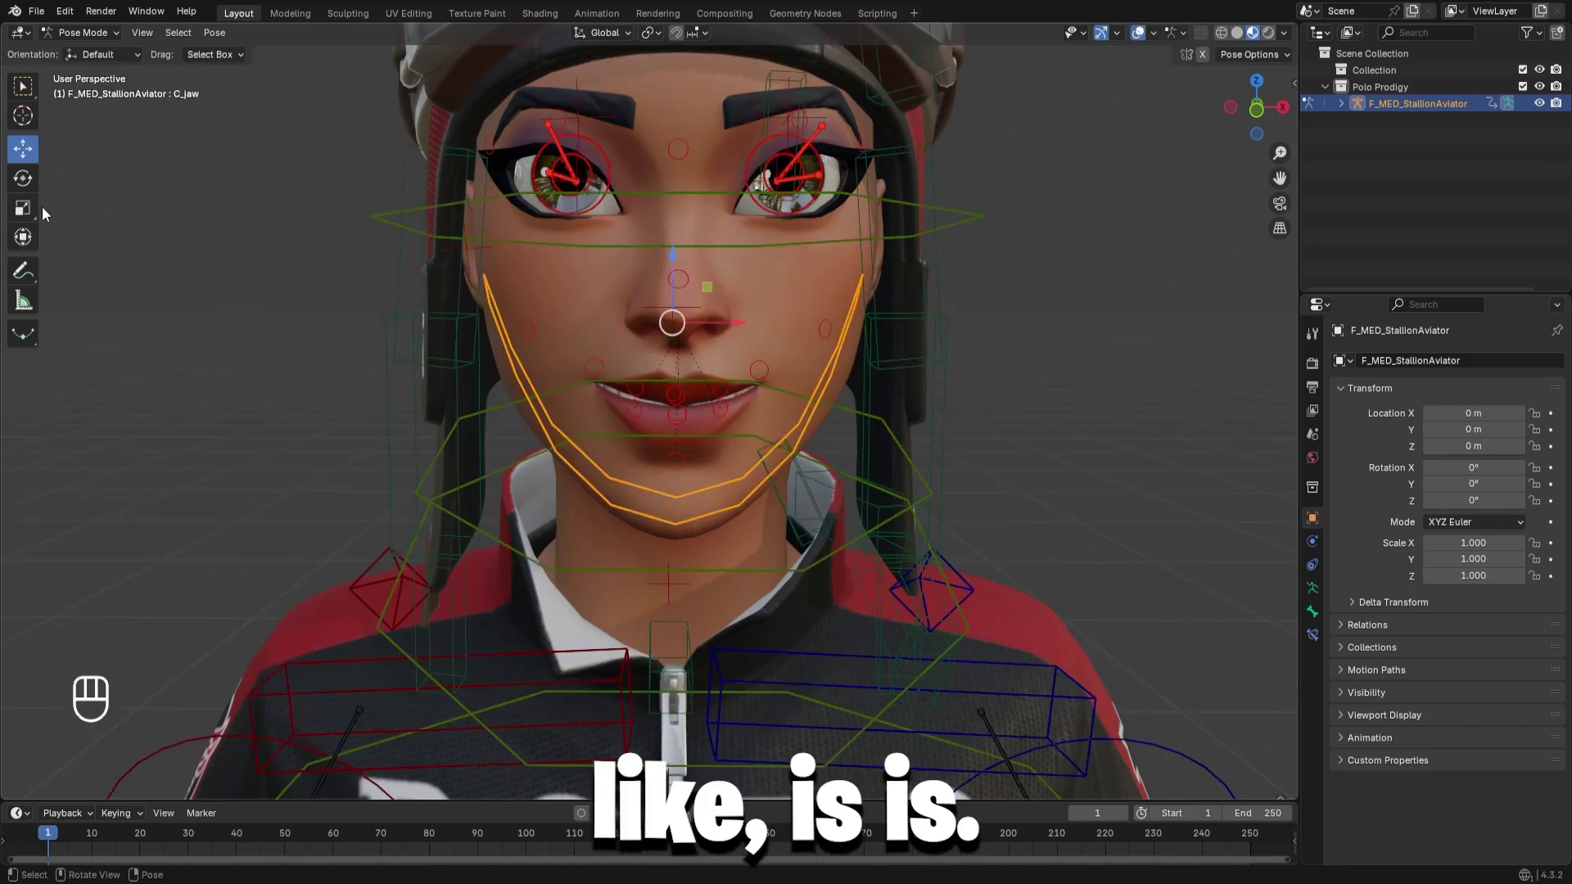
pyautogui.click(23, 178)
pyautogui.moveTo(681, 352)
pyautogui.mouseDown()
pyautogui.moveTo(698, 366)
pyautogui.moveTo(677, 362)
pyautogui.mouseUp()
pyautogui.hotkey('ctrl', 'z')
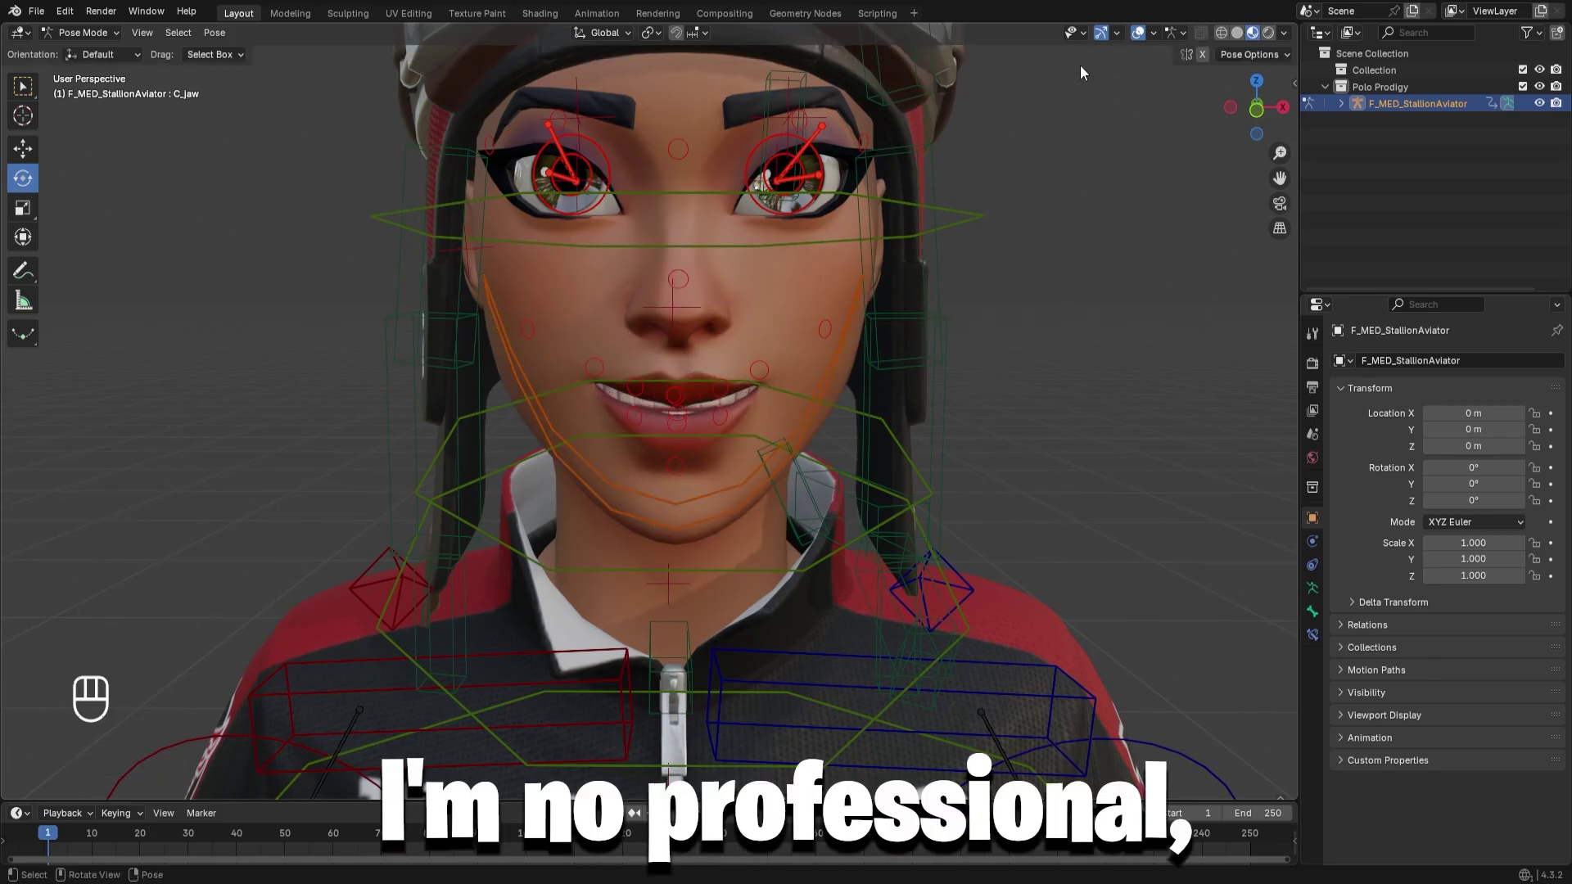
# - Hide the viewport overlays and examine the posed mouth from a distance and close up
pyautogui.click(1138, 33)
pyautogui.hotkey('shift', '`')
pyautogui.hotkey('shift', 's')
pyautogui.hotkey('shift', 's')
pyautogui.press('s')
pyautogui.press('s')
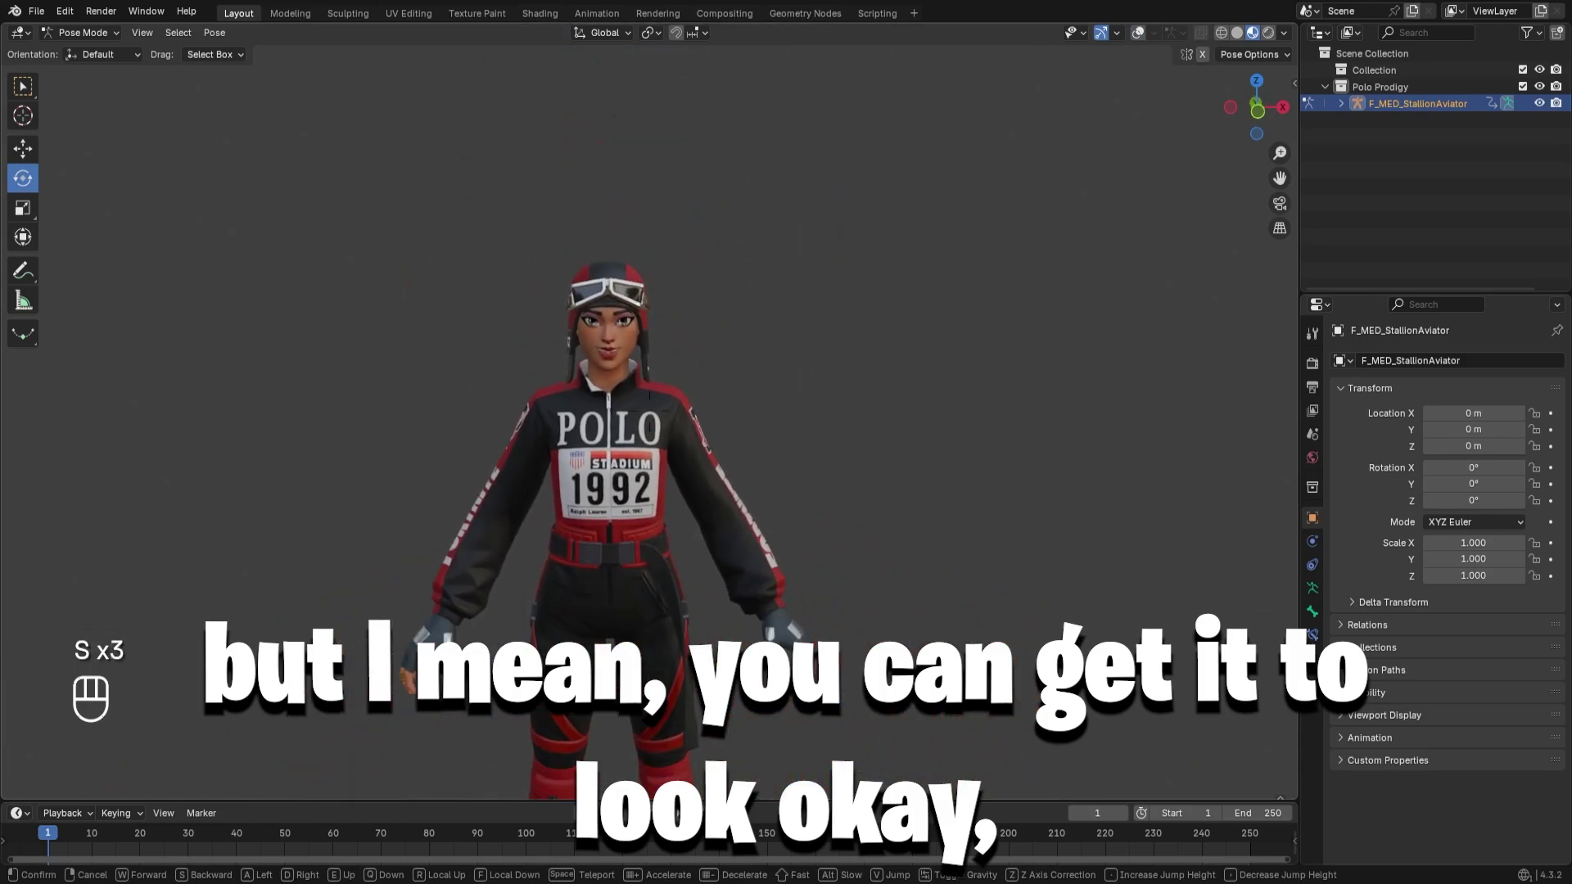
pyautogui.press('w')
pyautogui.press('w')
pyautogui.press('w')
pyautogui.press('w')
pyautogui.press('w')
pyautogui.press('w')
pyautogui.press('w')
pyautogui.press('w')
pyautogui.click(825, 367)
# - Undo all the lip and jaw bone changes to restore the neutral face
pyautogui.hotkey('ctrl', 'z')
pyautogui.hotkey('ctrl', 'z')
pyautogui.hotkey('ctrl', 'z')
pyautogui.hotkey('ctrl', 'z')
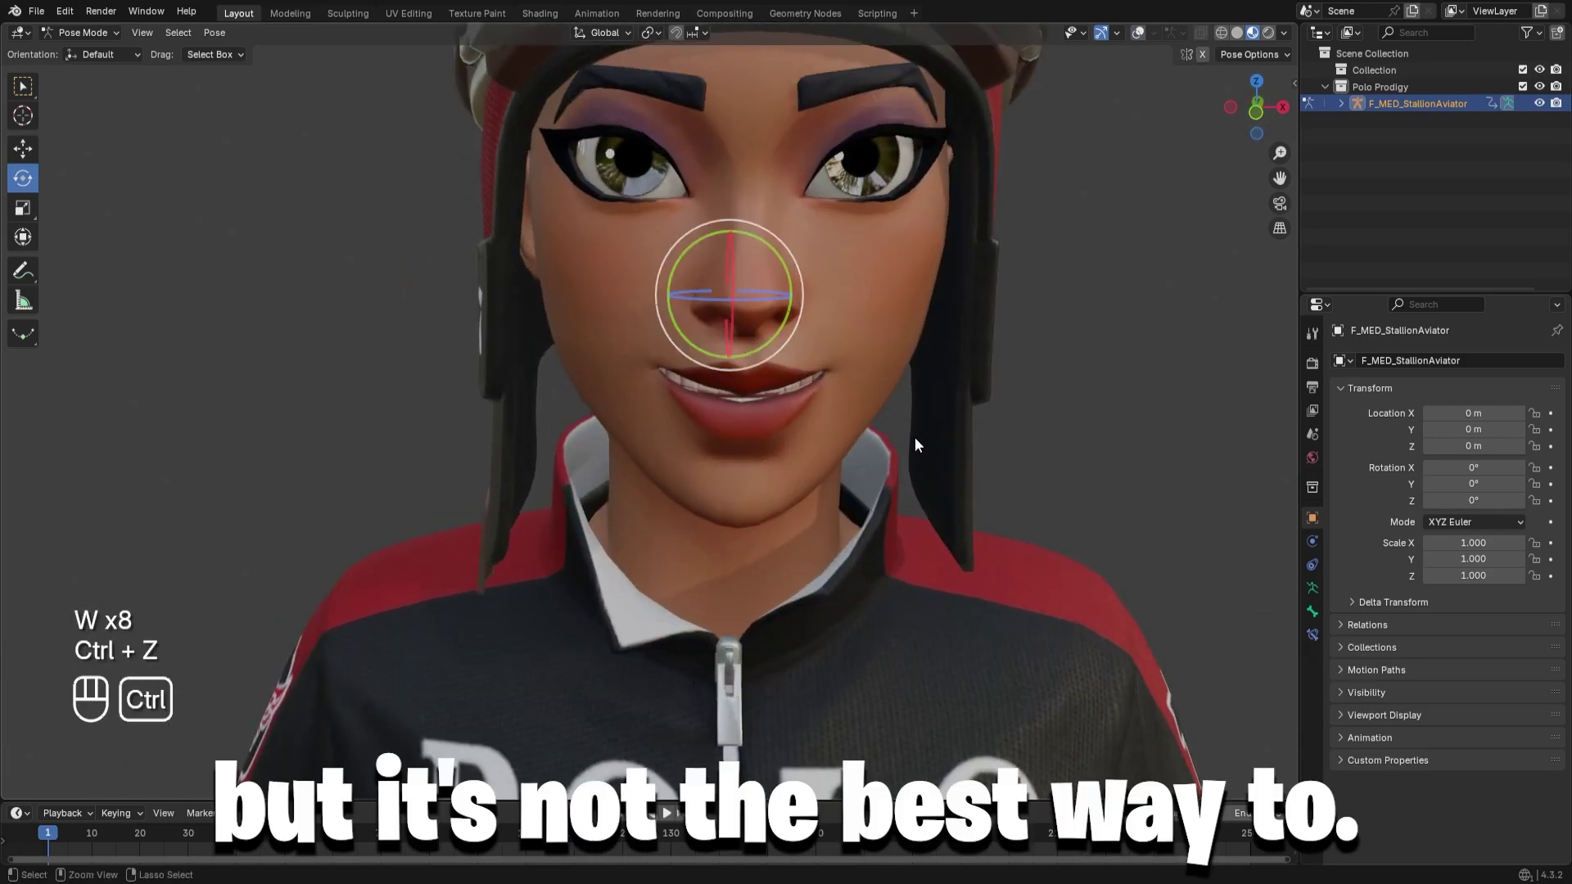
pyautogui.hotkey('ctrl', 'z')
pyautogui.hotkey('ctrl', 'z')
pyautogui.hotkey('ctrl', 'z')
pyautogui.hotkey('ctrl', 'z')
pyautogui.hotkey('ctrl', 'z')
pyautogui.hotkey('ctrl', 'z')
pyautogui.hotkey('ctrl', 'z')
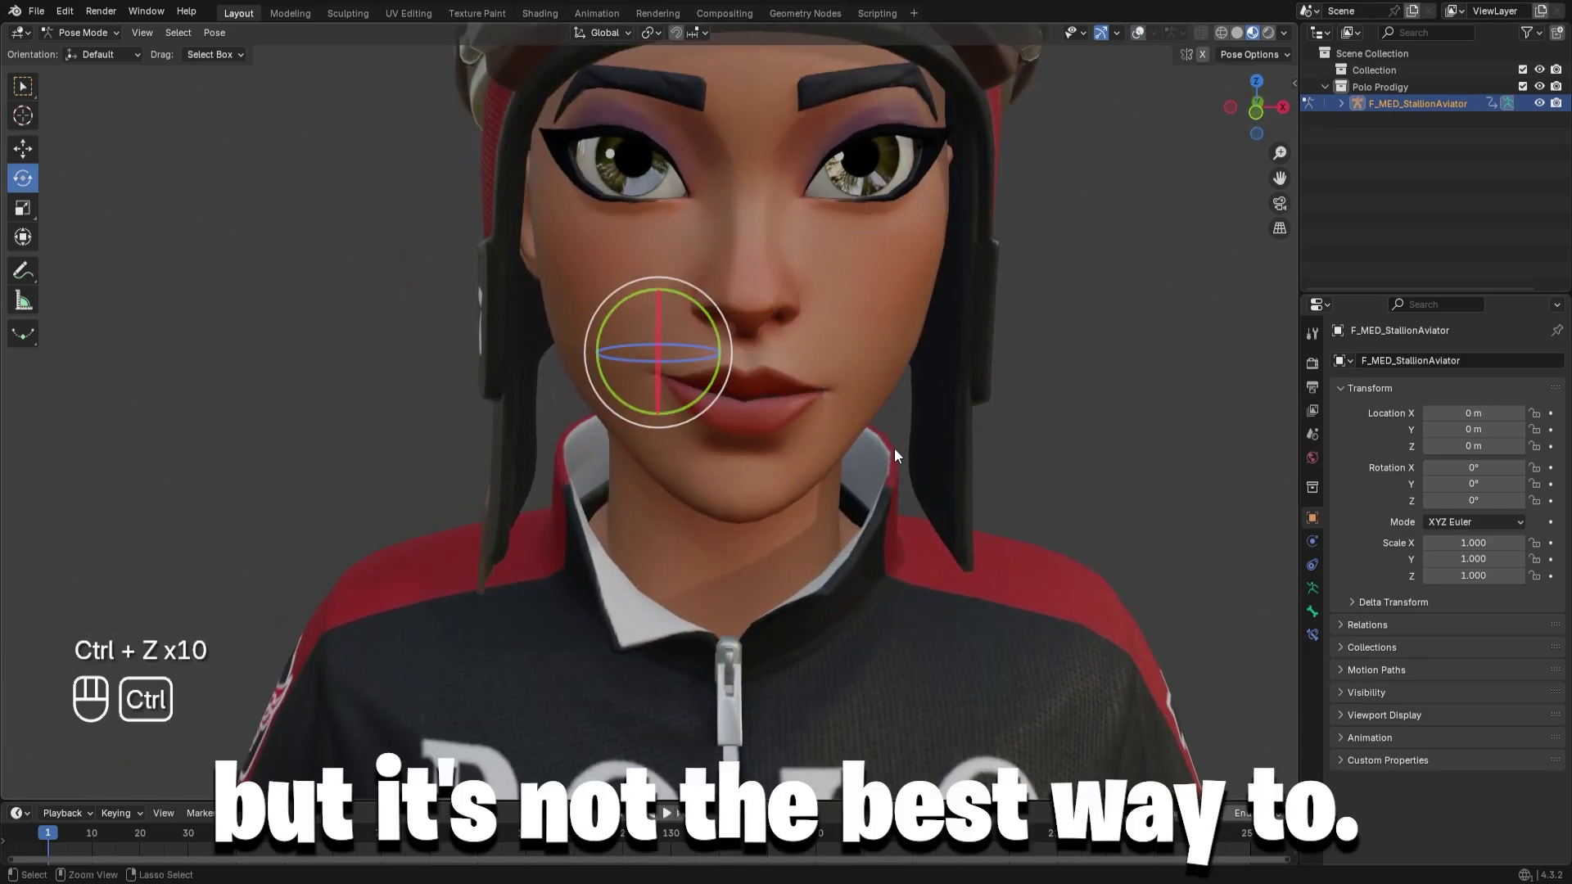
pyautogui.hotkey('ctrl', 'z')
pyautogui.hotkey('ctrl', 'z')
pyautogui.hotkey('ctrl', 'z')
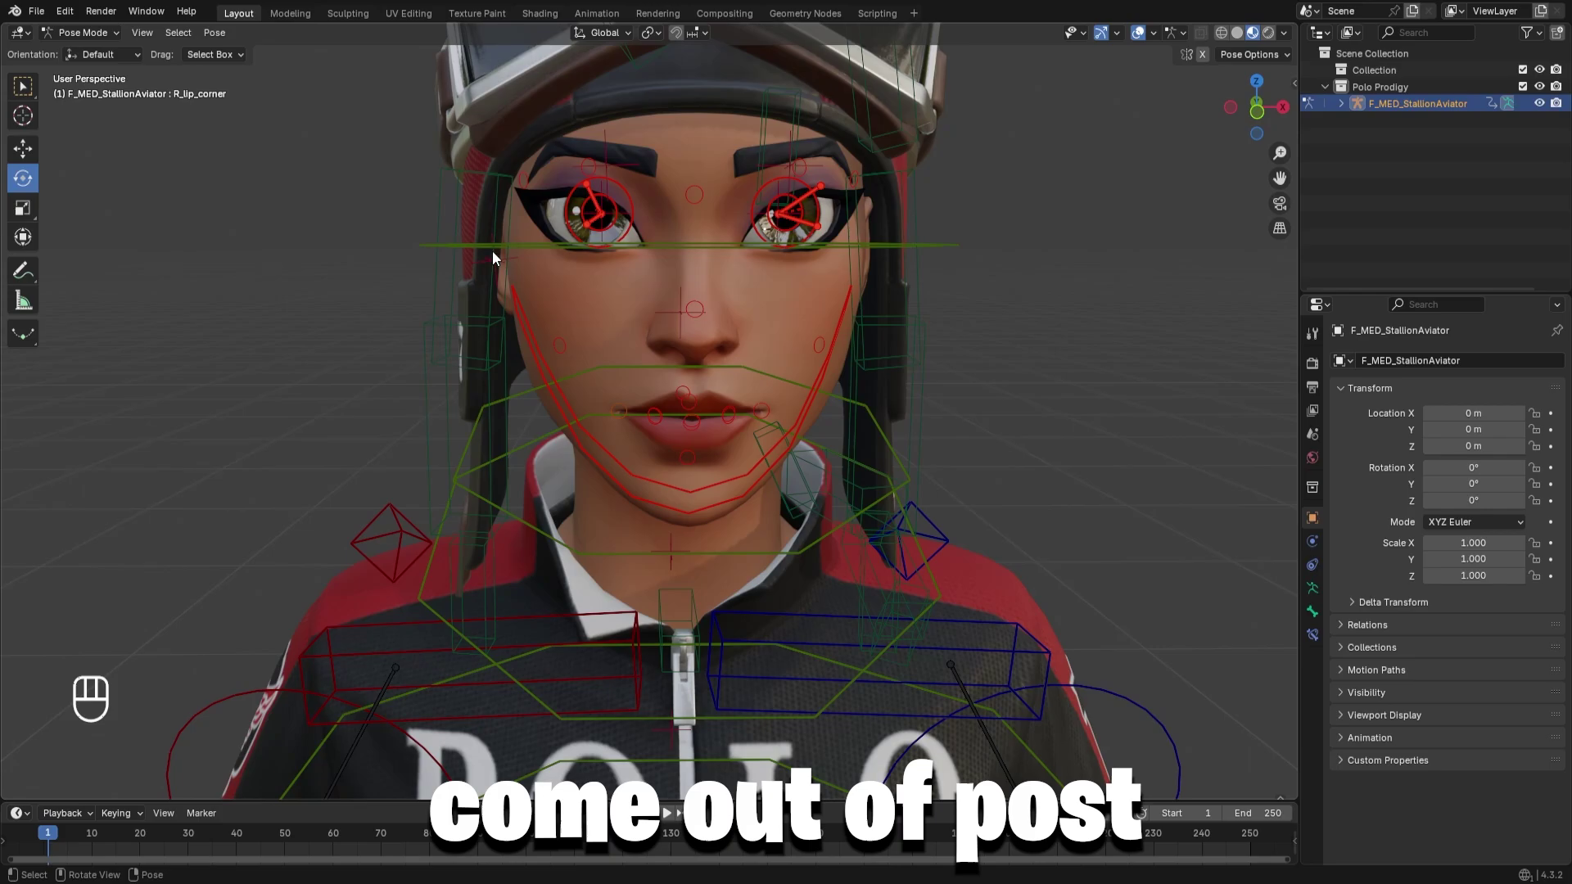
# - Return the rig to Object Mode and select the character's body mesh
pyautogui.click(95, 36)
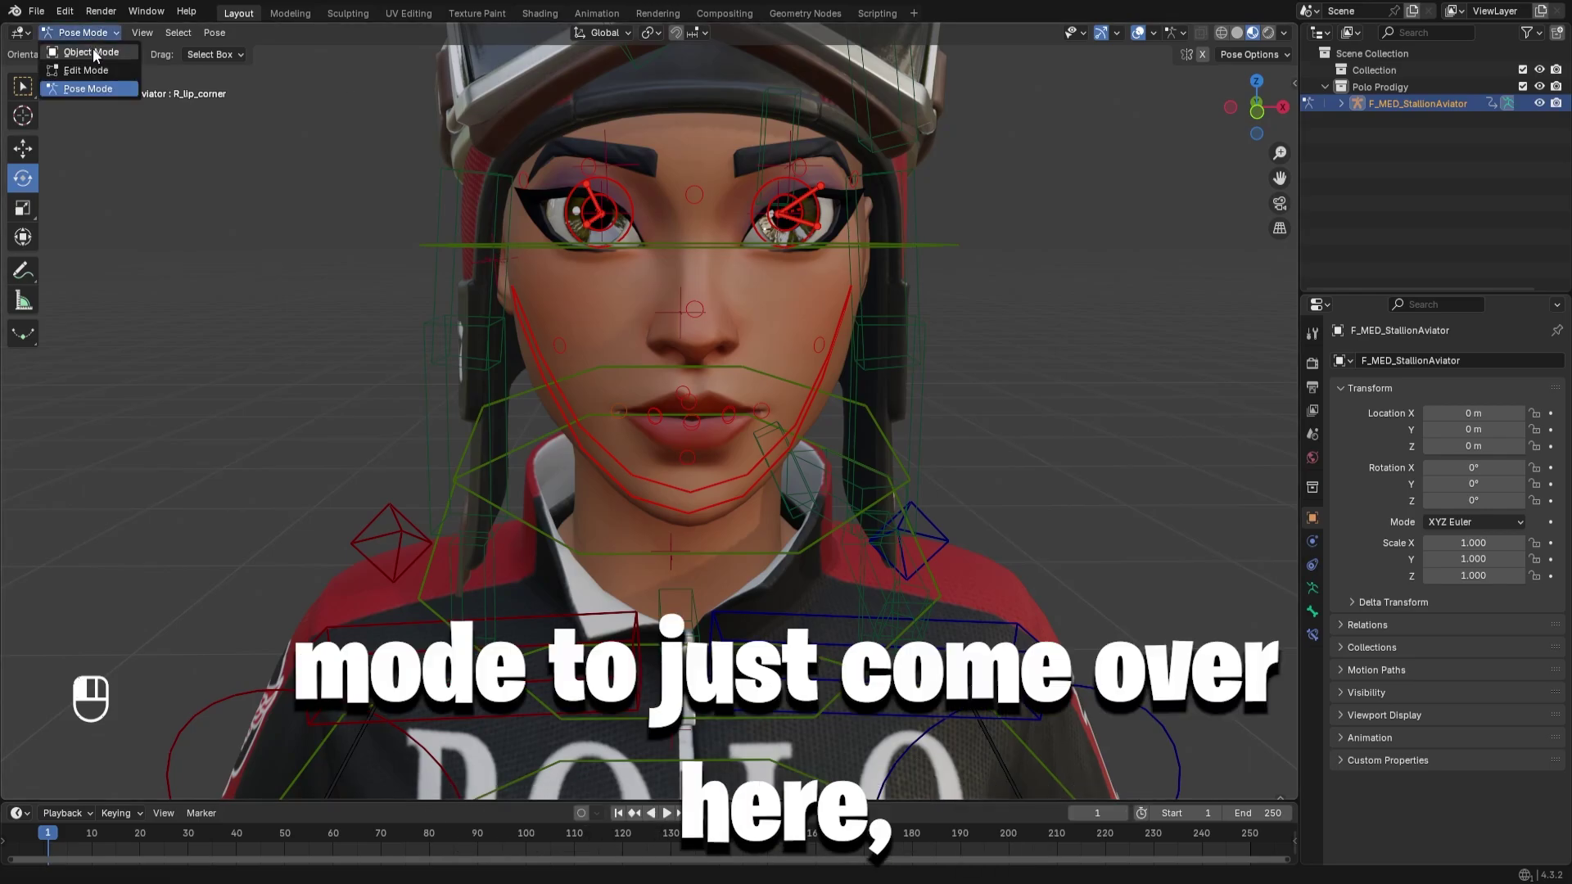
pyautogui.click(93, 52)
pyautogui.hotkey('shift', '`')
pyautogui.press('s')
pyautogui.press('w')
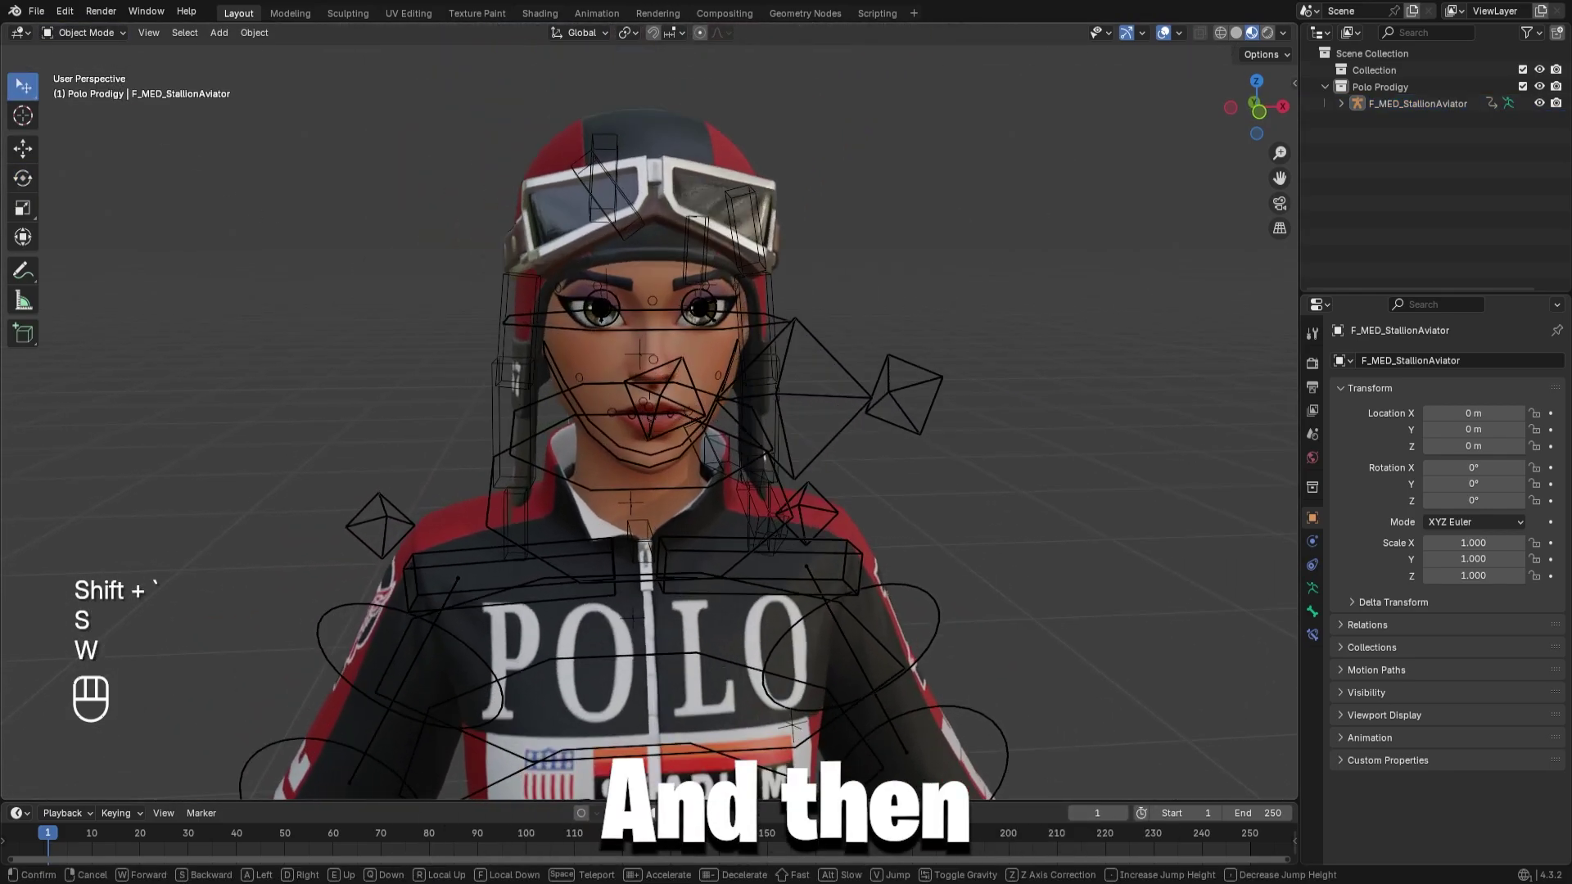
pyautogui.click(549, 313)
pyautogui.click(542, 331)
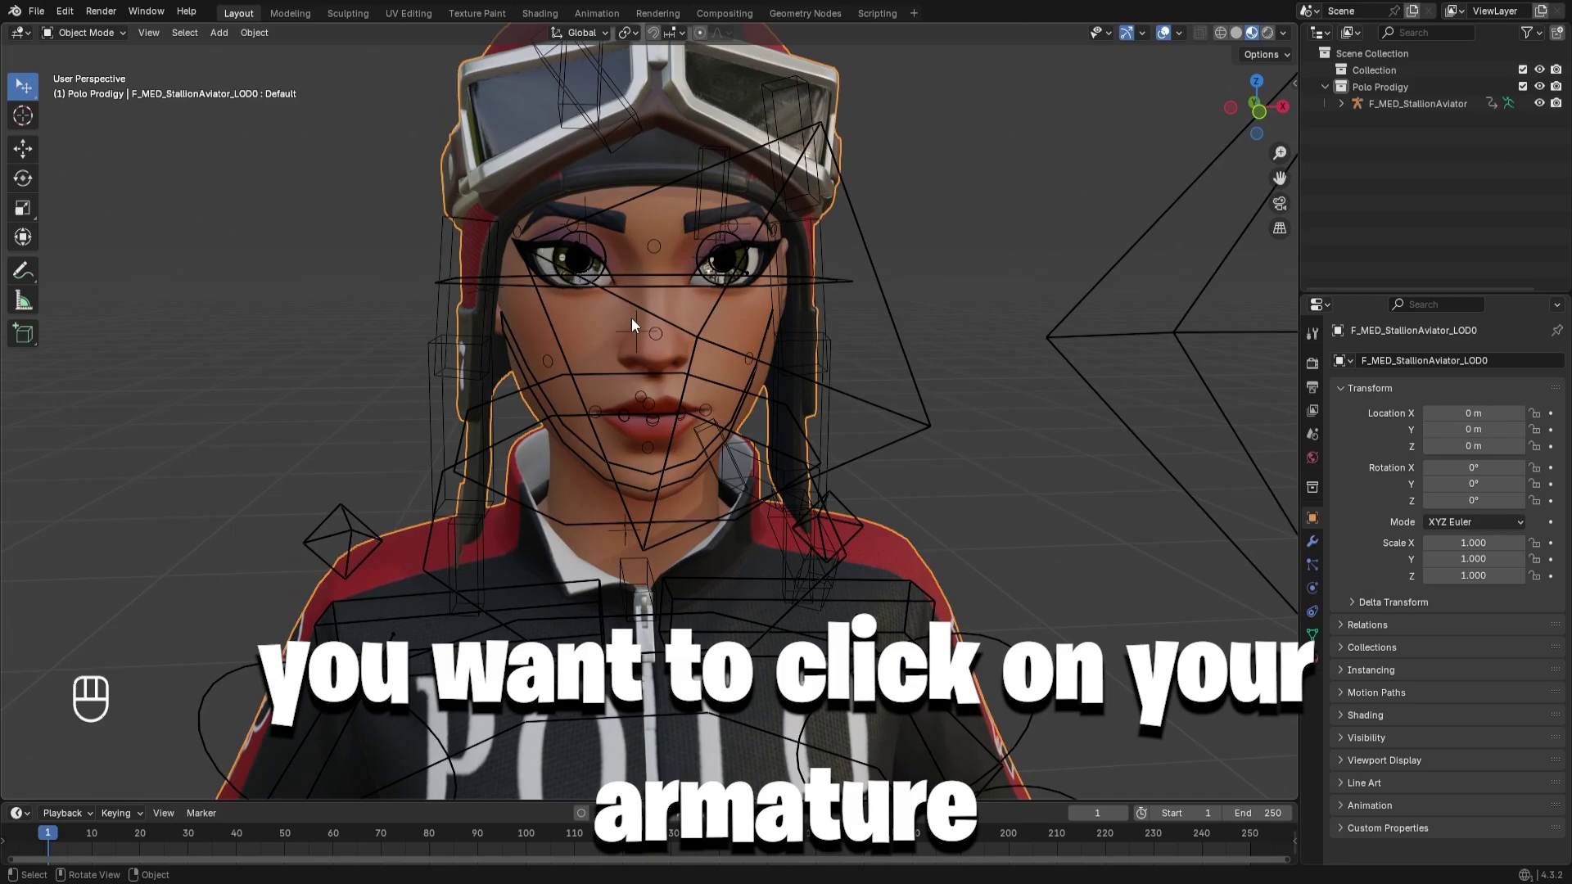
# - Turn off the viewport overlays to hide the rig controls around the character
pyautogui.click(1164, 33)
pyautogui.hotkey('shift', '`')
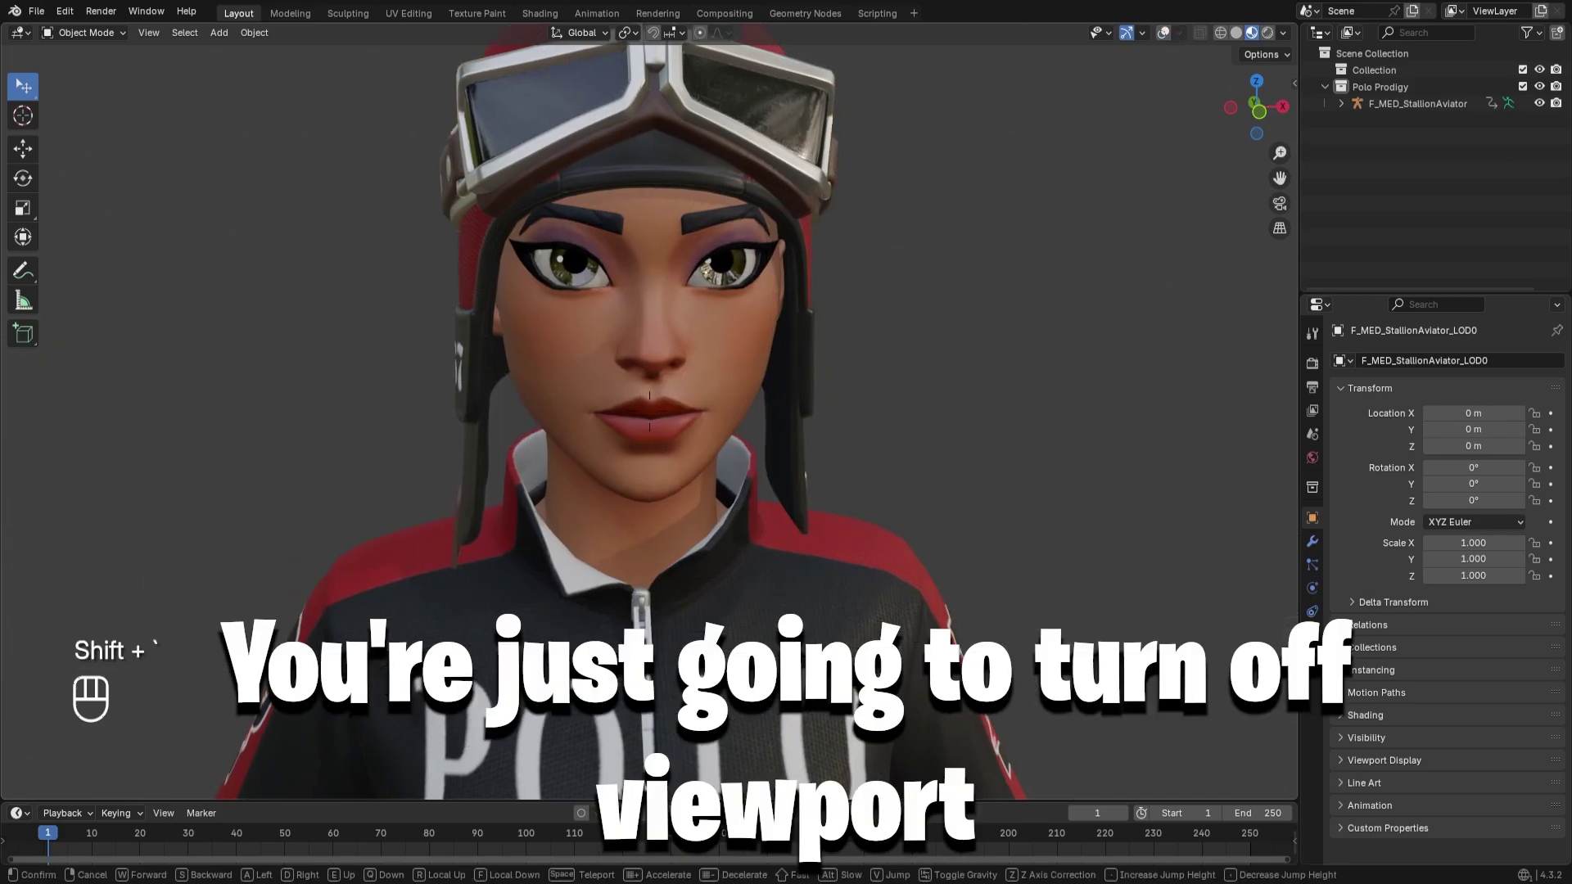
pyautogui.press('s')
pyautogui.press('d')
pyautogui.press('w')
pyautogui.press('w')
pyautogui.press('s')
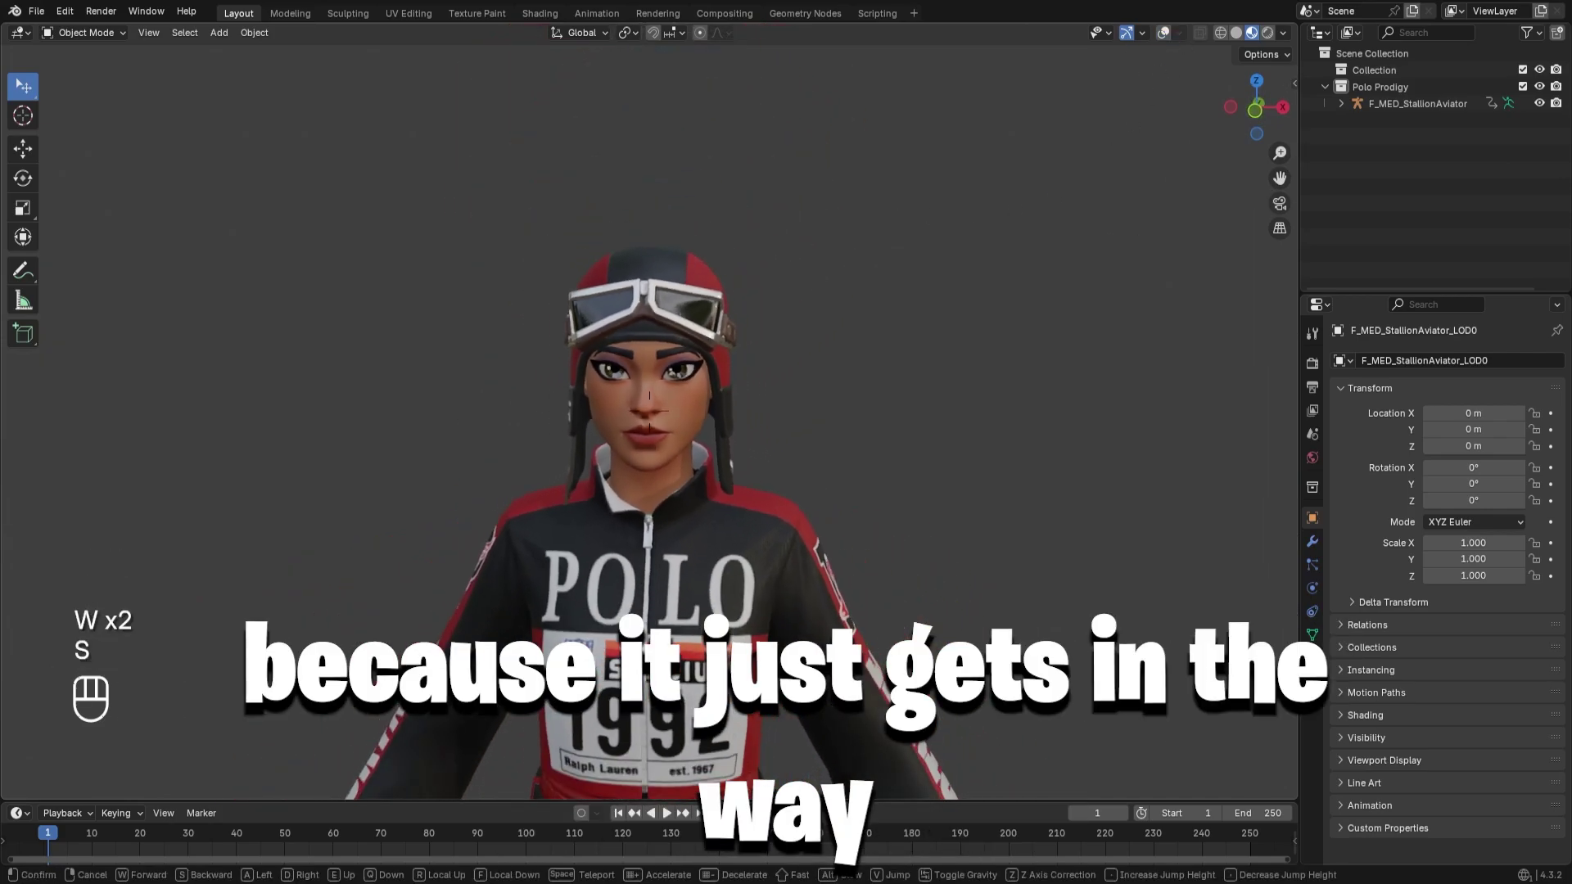
pyautogui.click(1164, 32)
pyautogui.click(1164, 32)
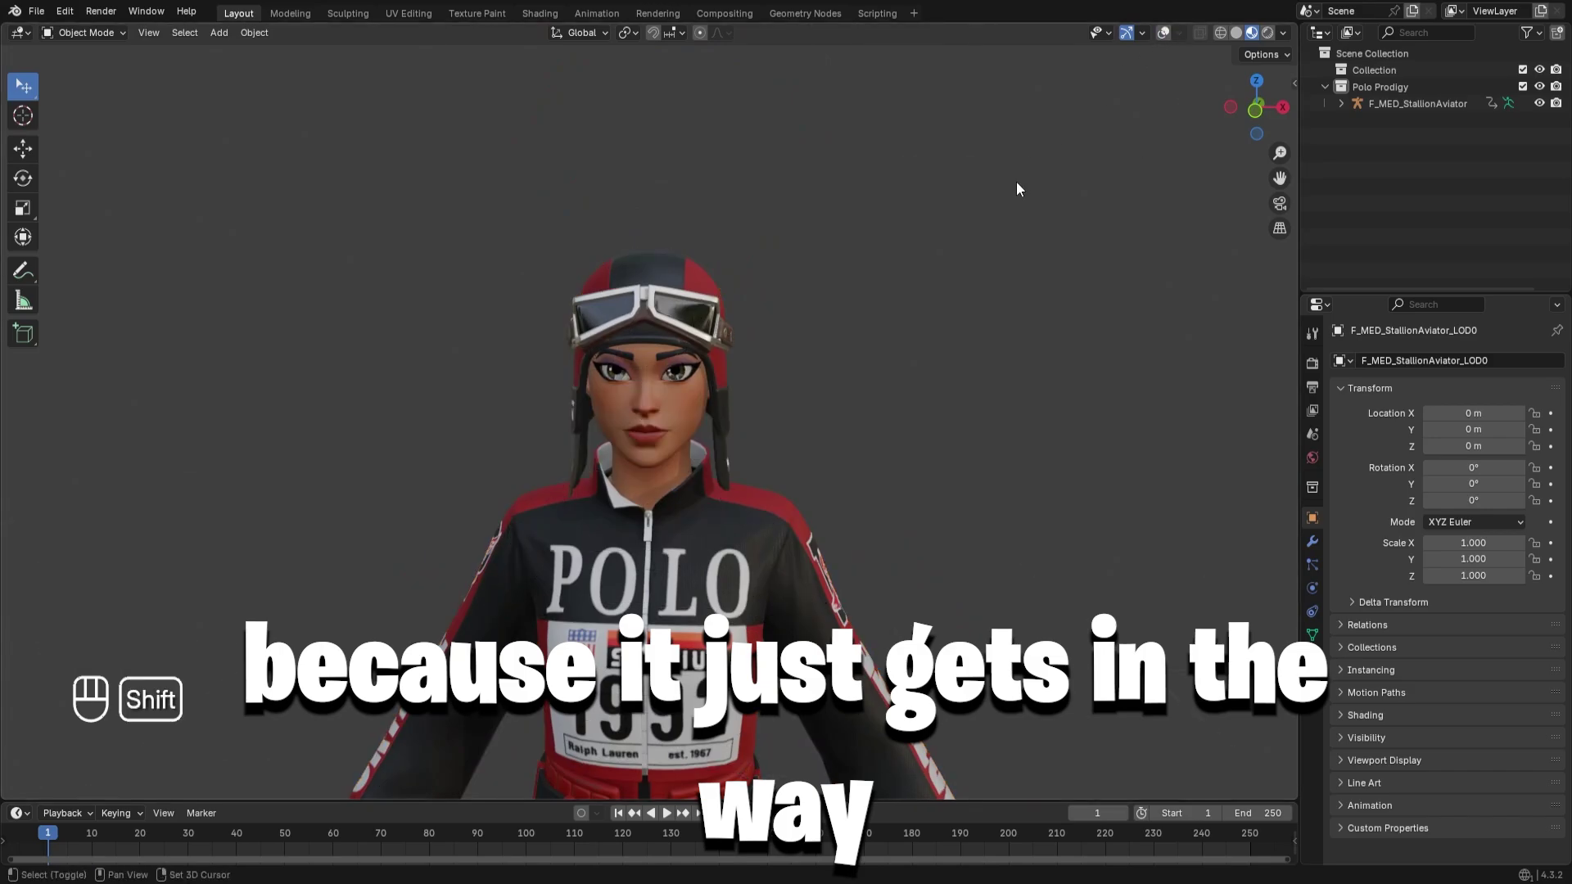
# - Open the mesh's data properties and select the R_blink_pose shape key
pyautogui.hotkey('shift', '`')
pyautogui.press('w')
pyautogui.press('w')
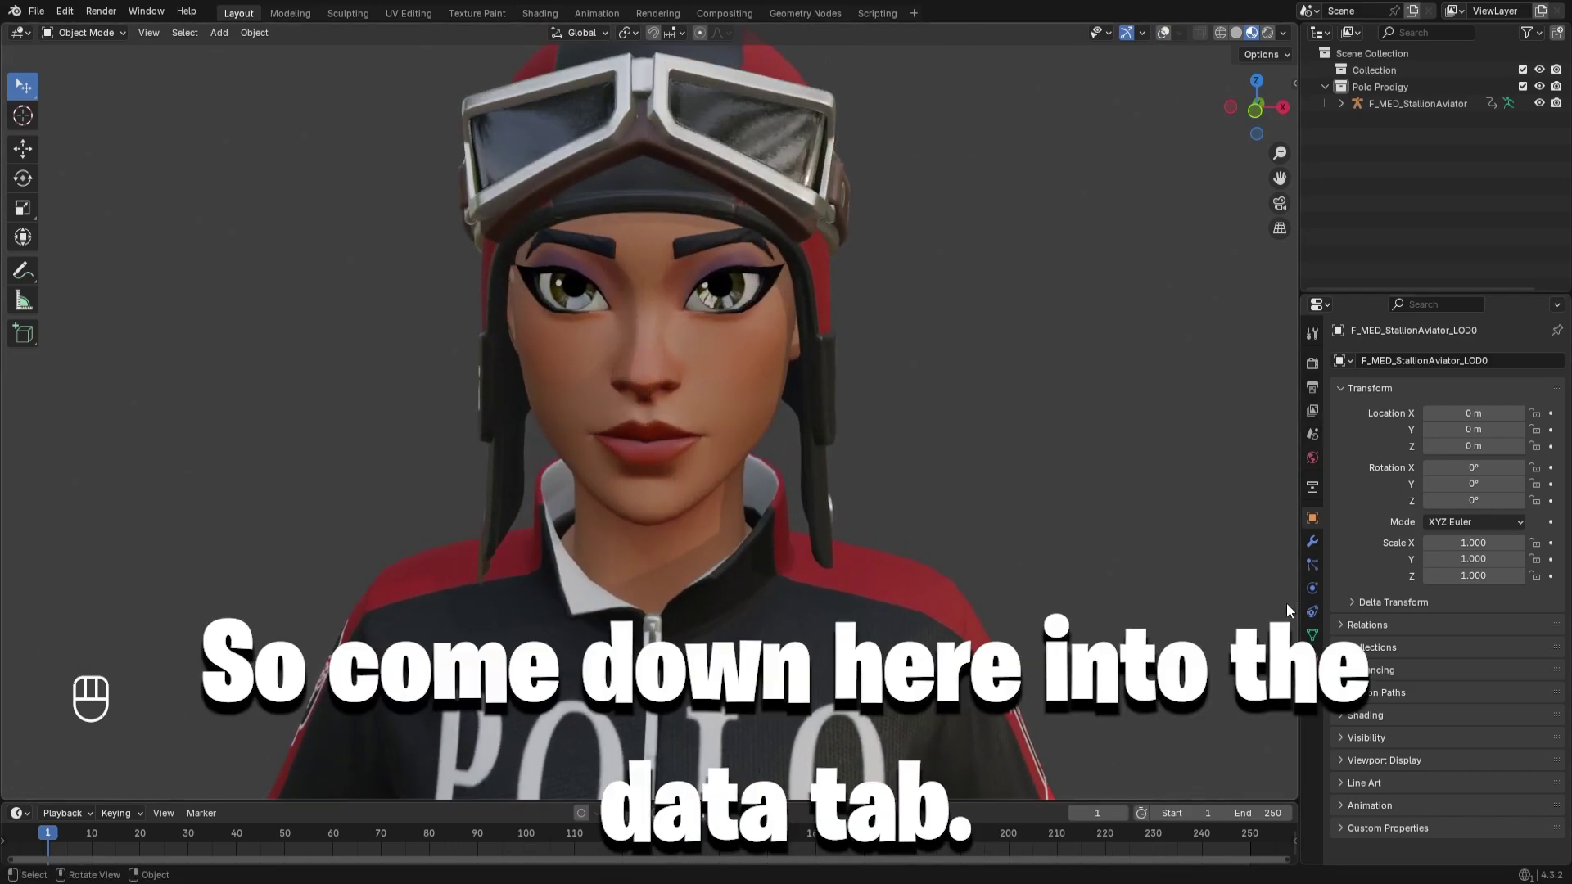
pyautogui.click(1313, 636)
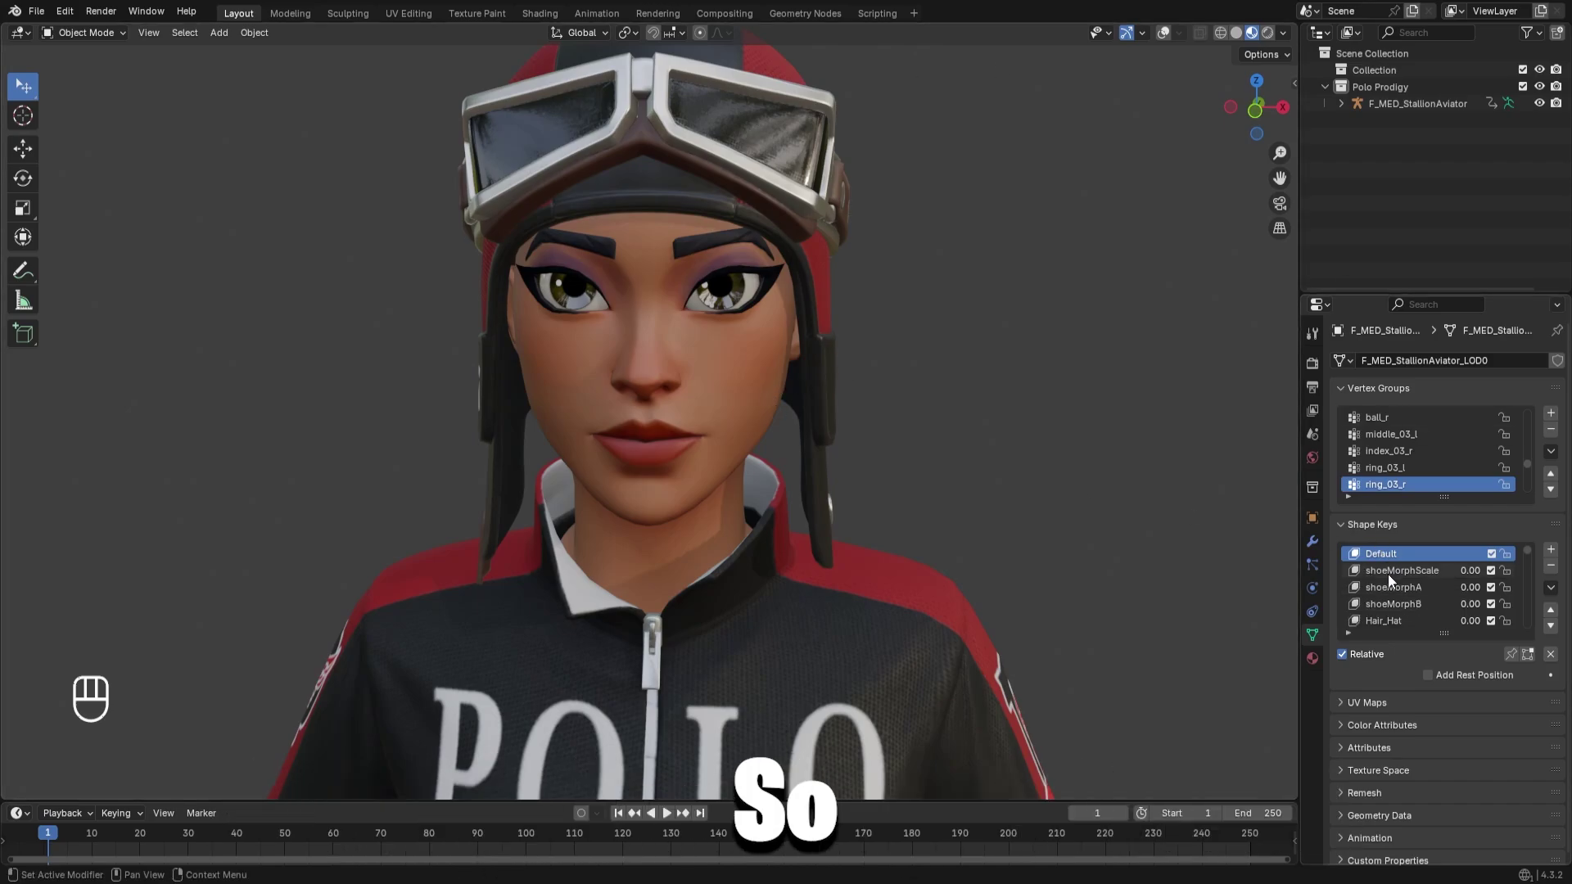
pyautogui.scroll(-1, 1503, 606)
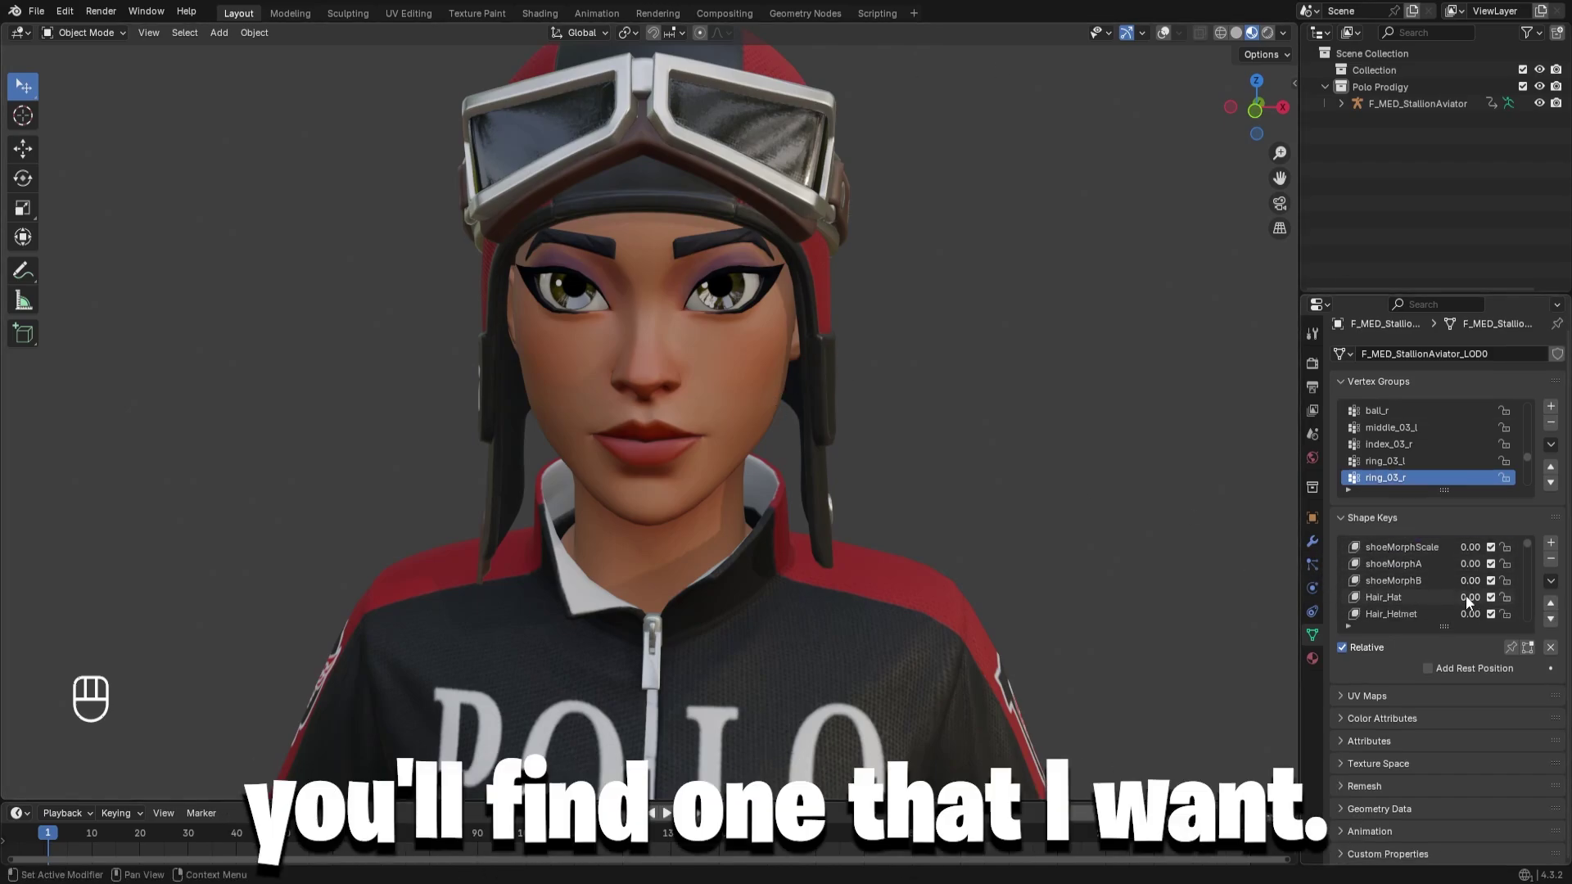
pyautogui.scroll(-5, 1458, 591)
pyautogui.scroll(-2, 1448, 586)
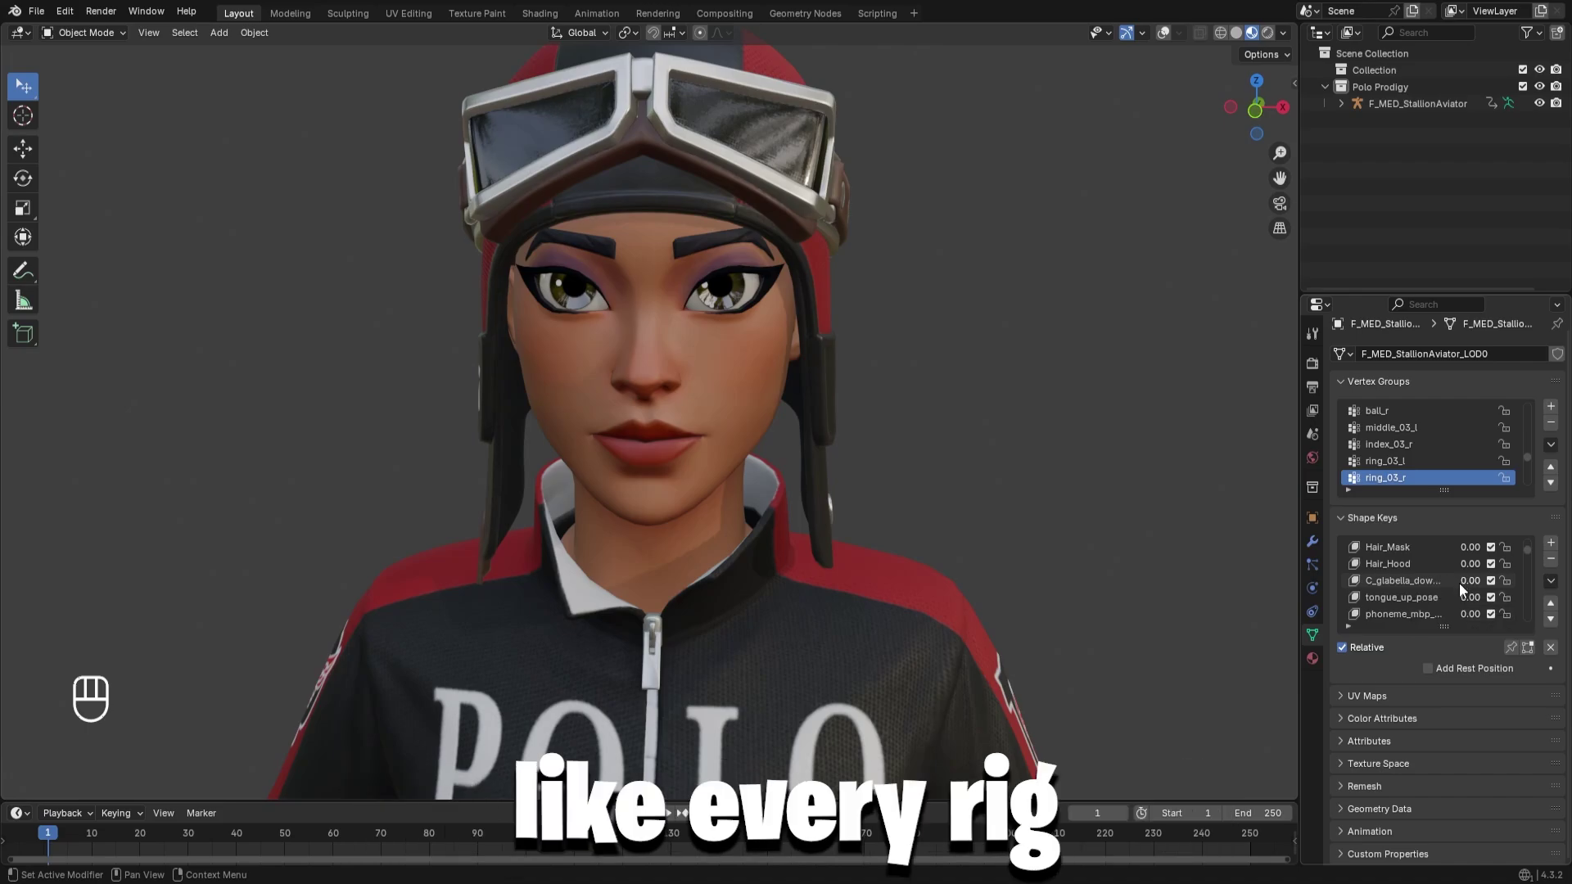
pyautogui.scroll(-5, 1437, 588)
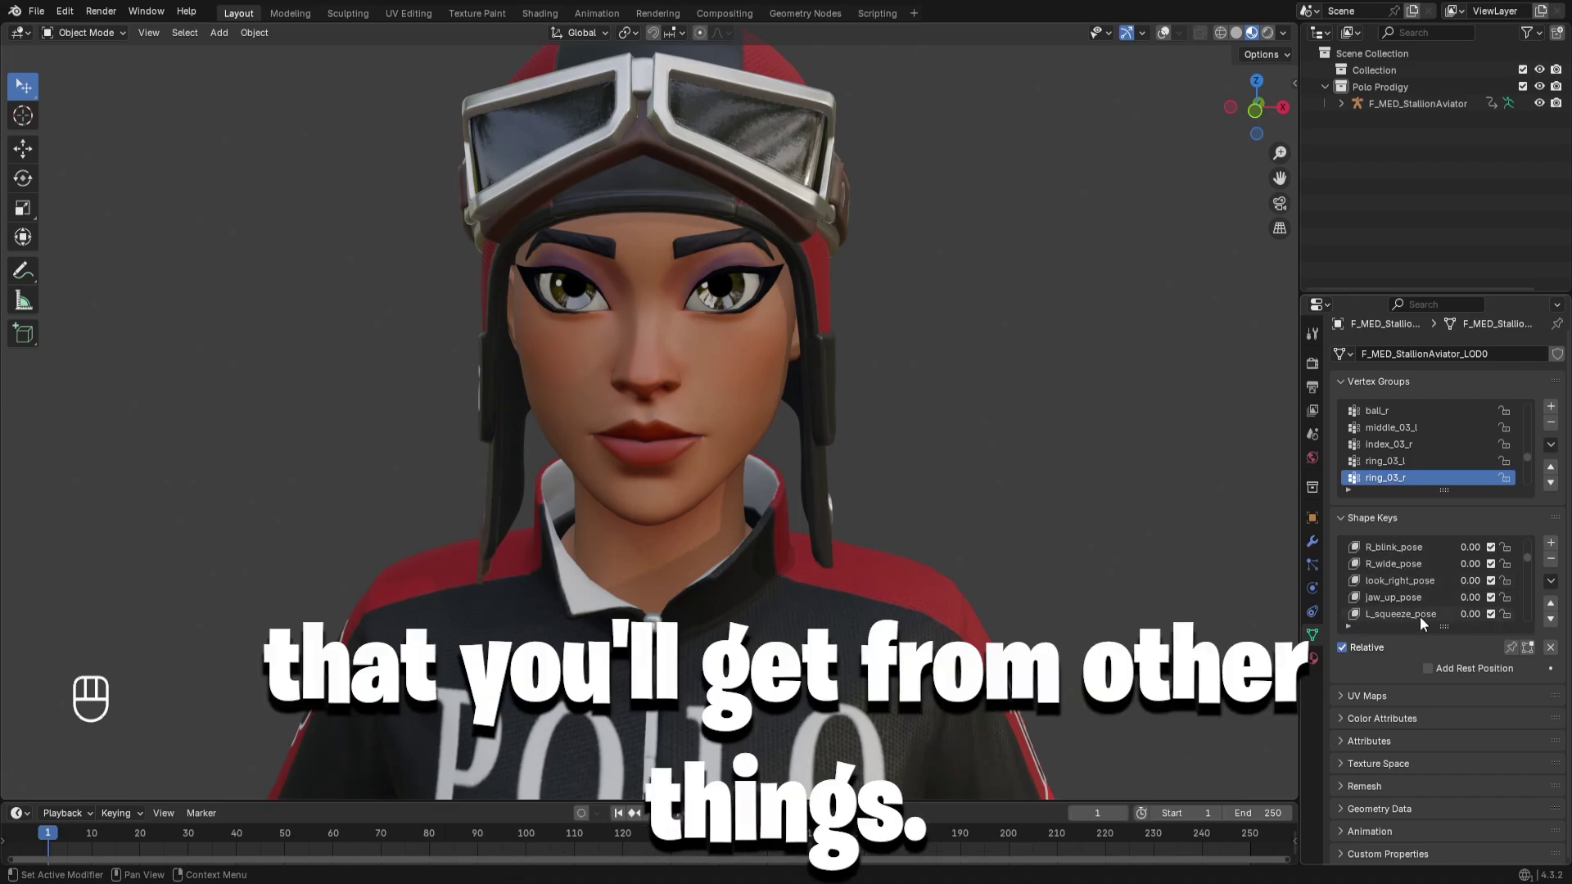
pyautogui.click(1410, 551)
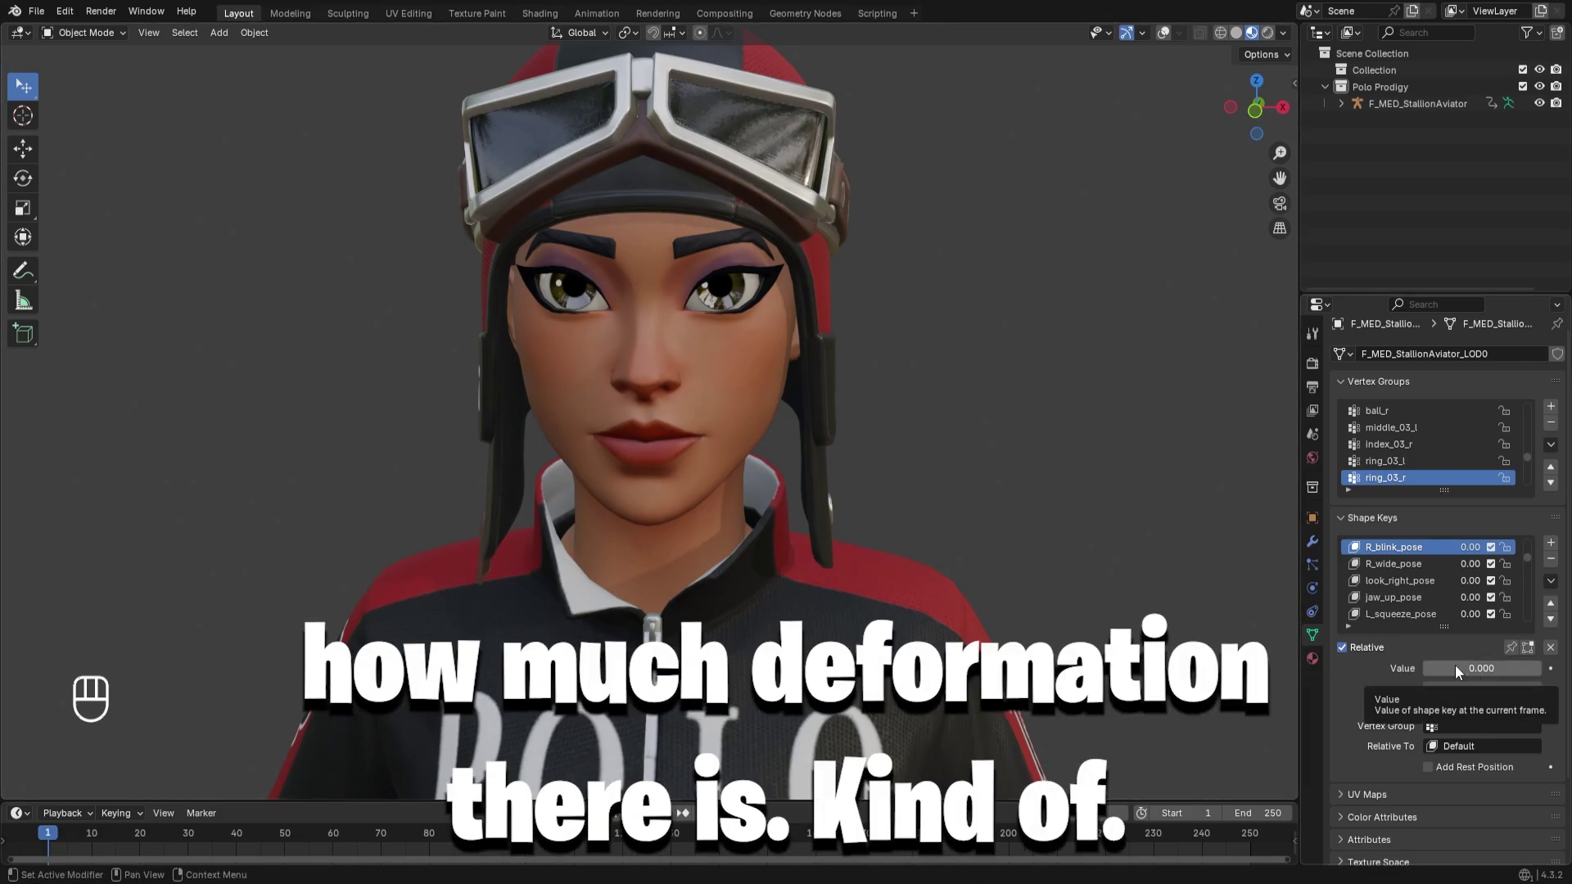
# - Try adjusting the R_blink_pose value and keyframing it on frame 1, and undo the keyframe
pyautogui.moveTo(1456, 665); pyautogui.dragTo(1424, 669)
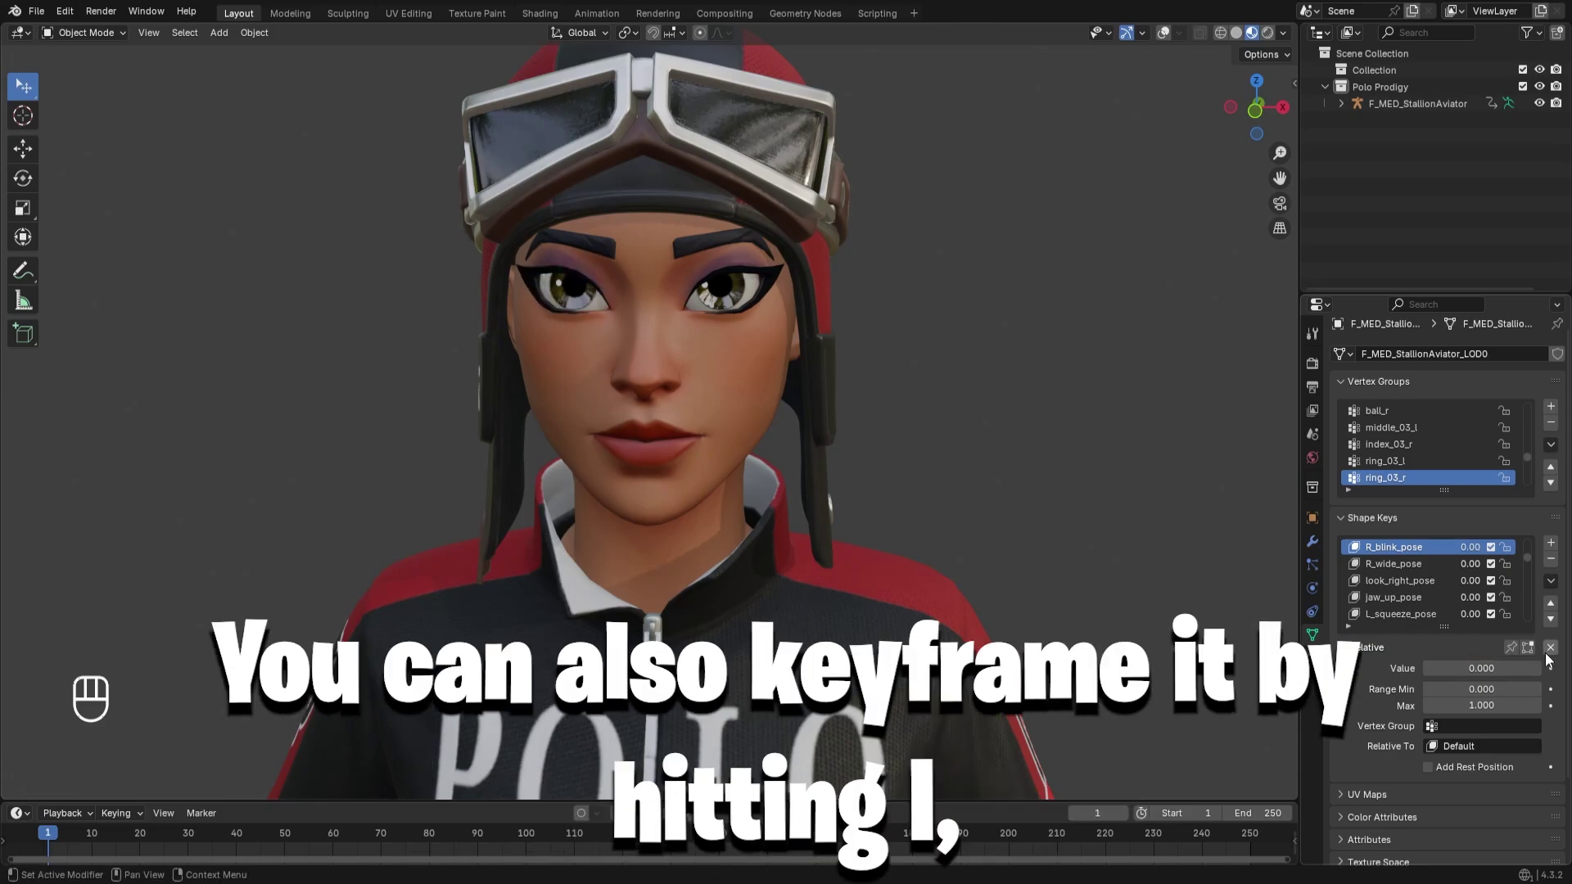
pyautogui.press('i')
pyautogui.press('i')
pyautogui.press('i')
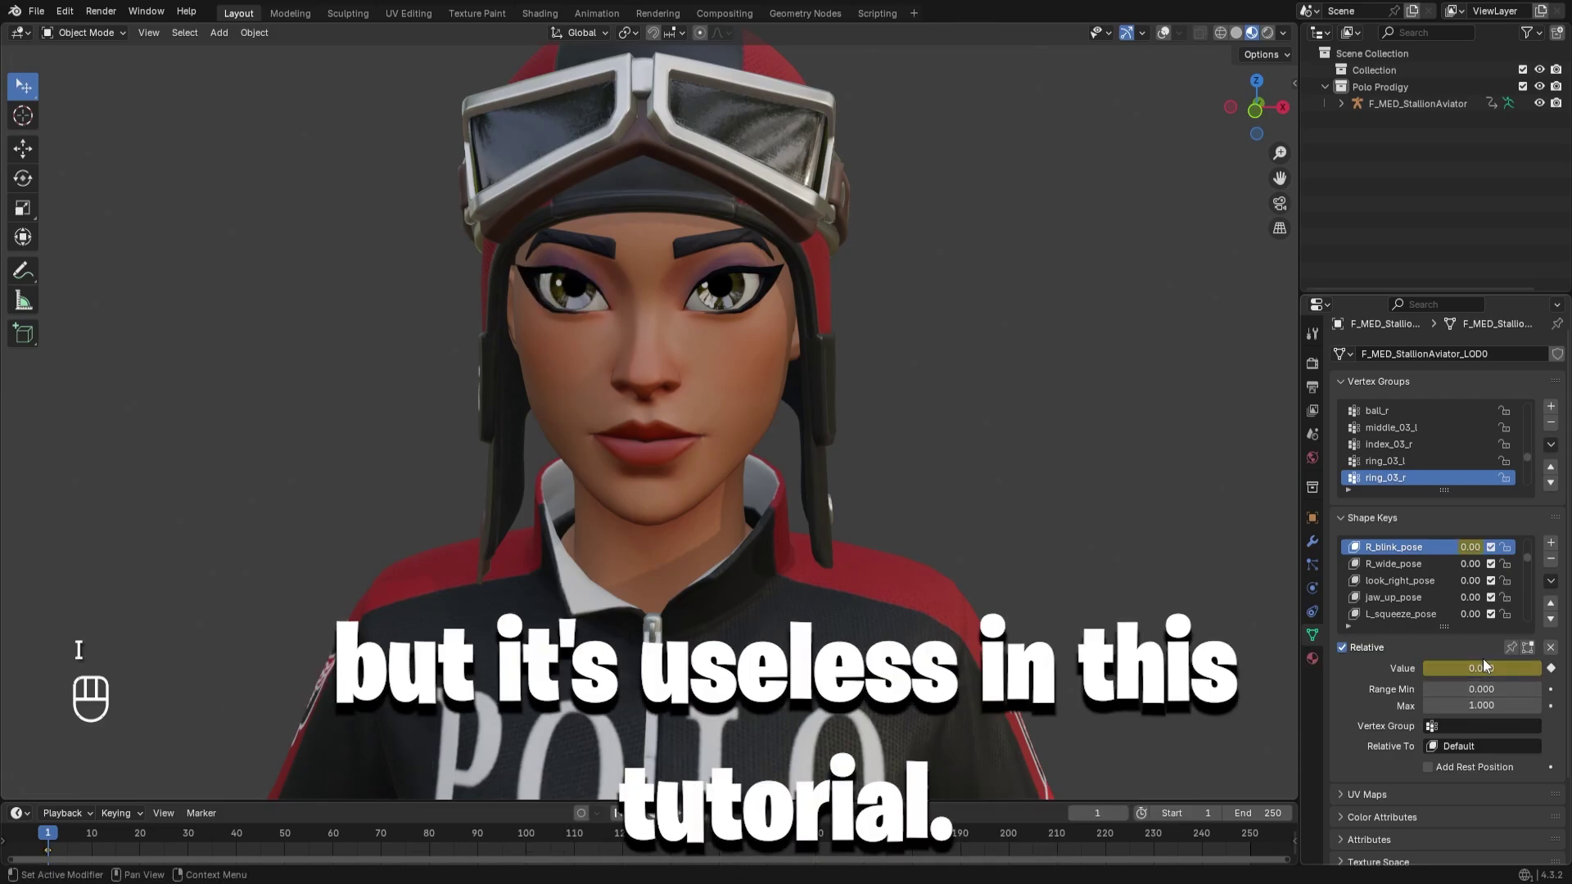
pyautogui.hotkey('ctrl', 'z')
pyautogui.hotkey('ctrl', 'z')
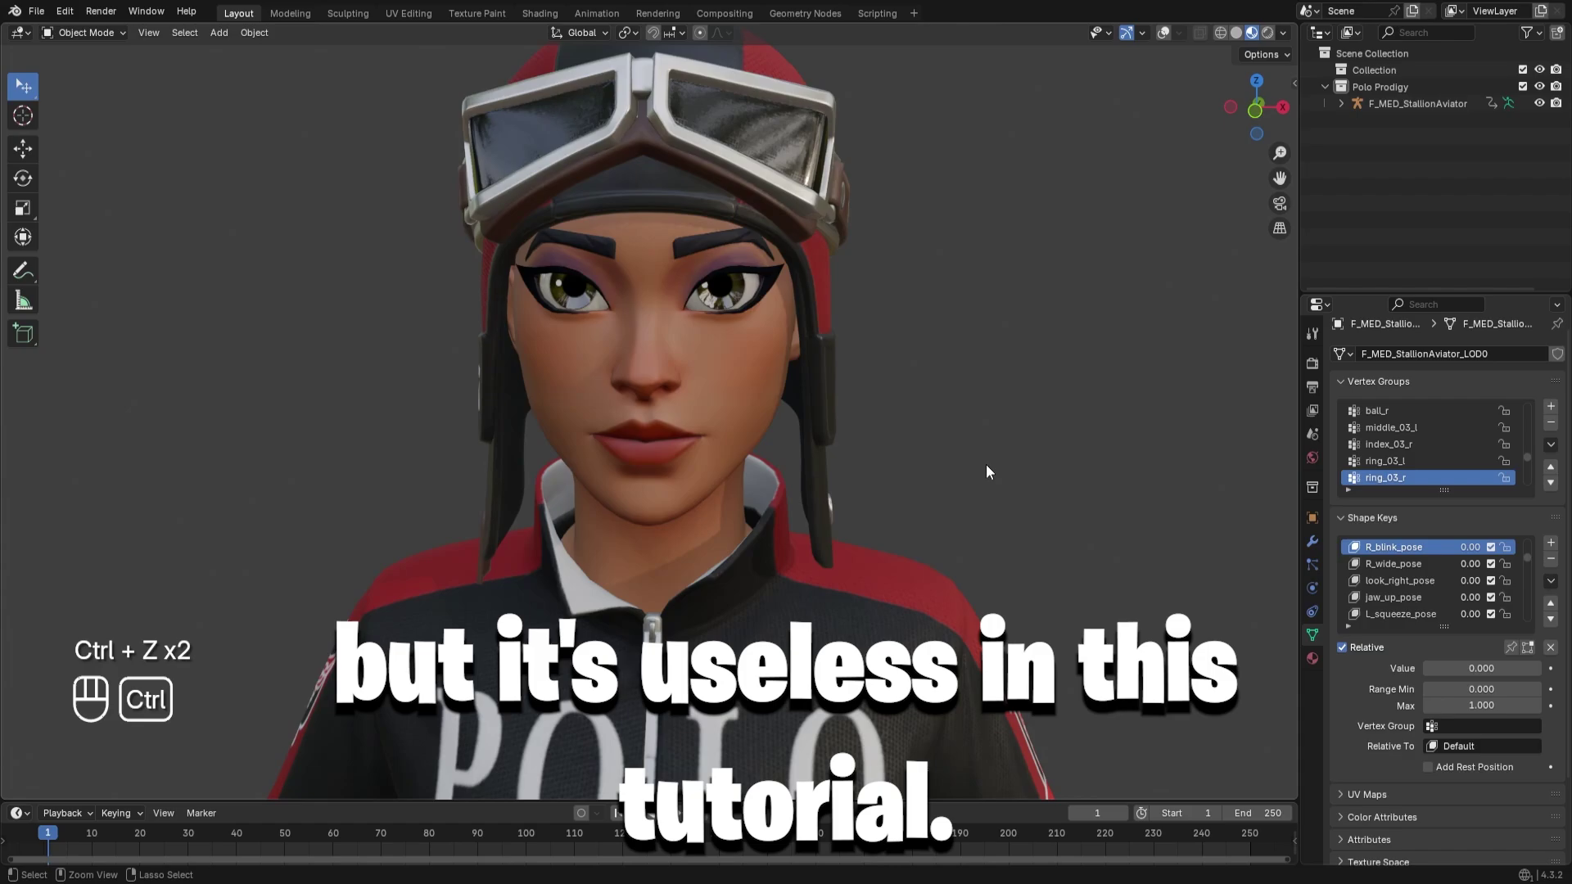
pyautogui.press('`')
pyautogui.press('Escape')
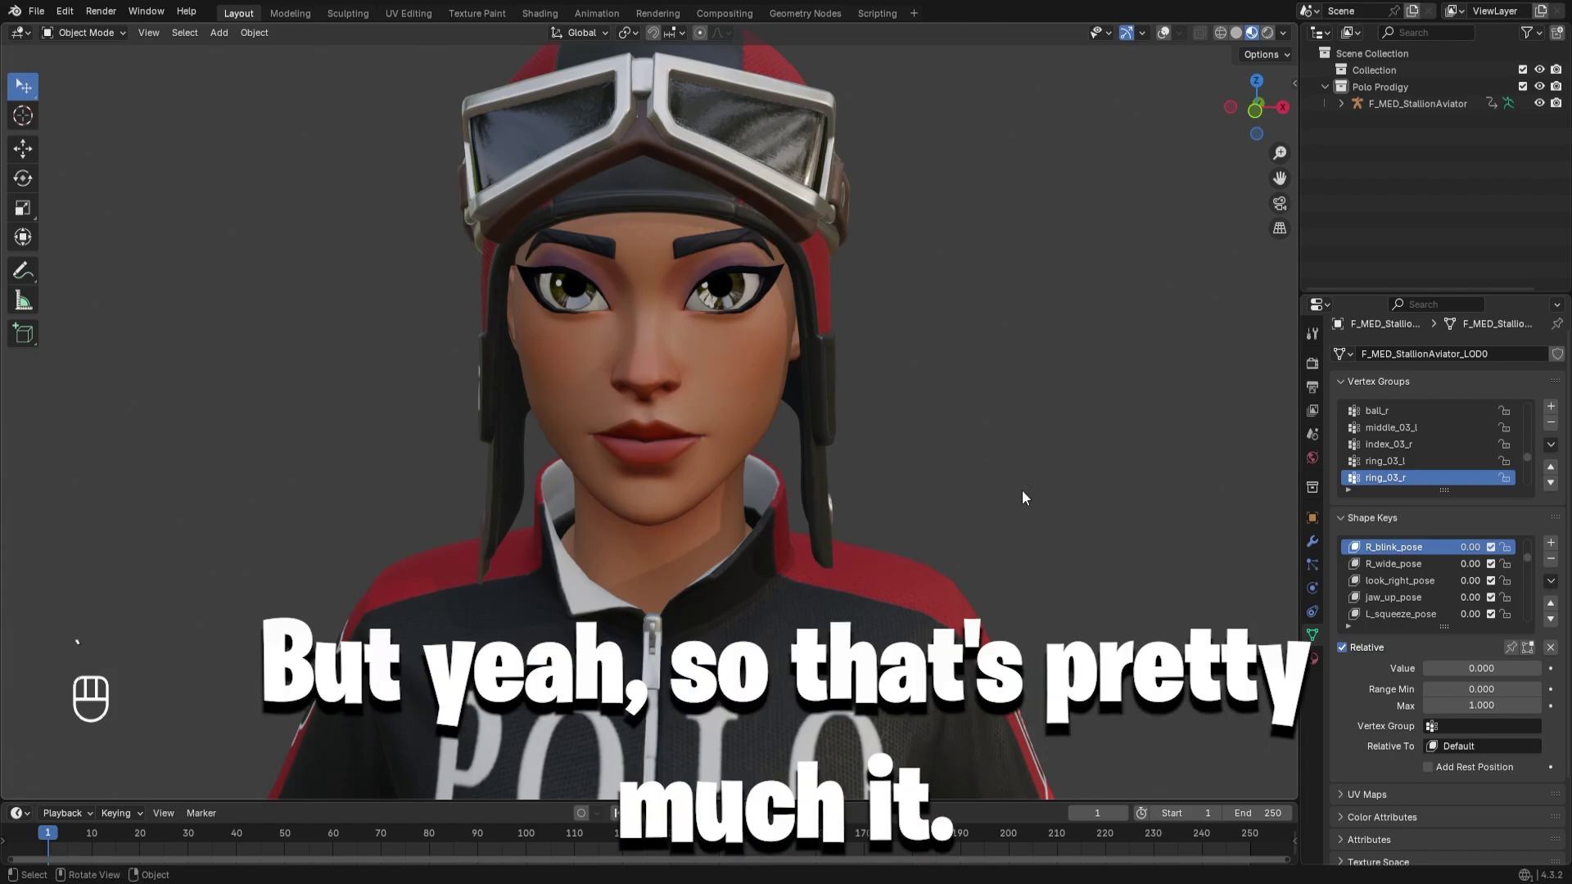
# - Try out the R_blink_pose value for a wink and return it to 0
pyautogui.scroll(-1, 1422, 593)
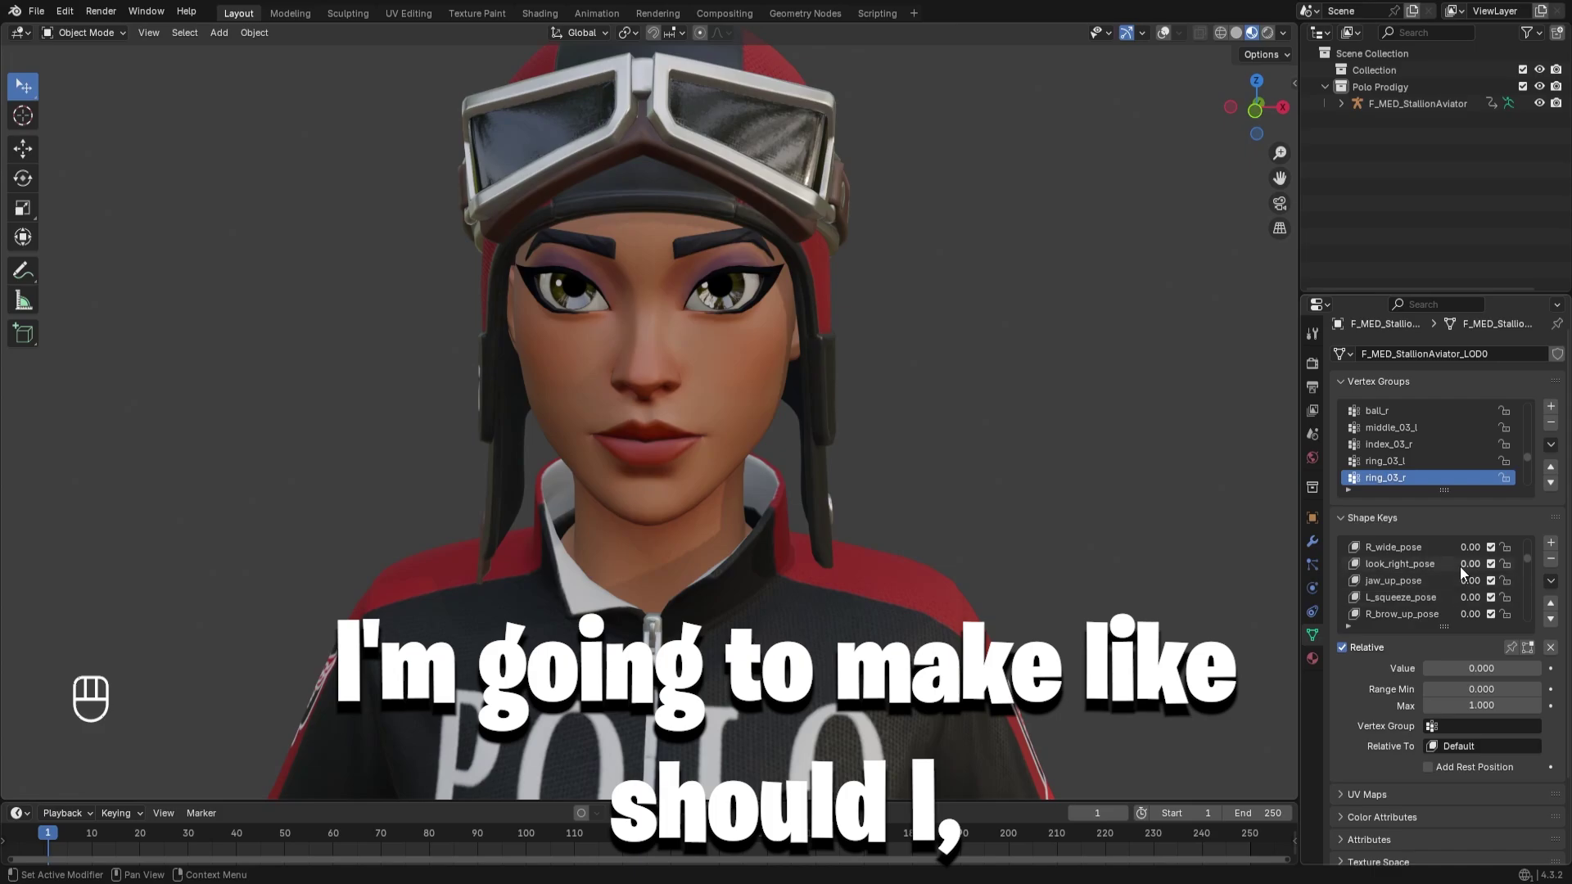
pyautogui.scroll(1, 1461, 570)
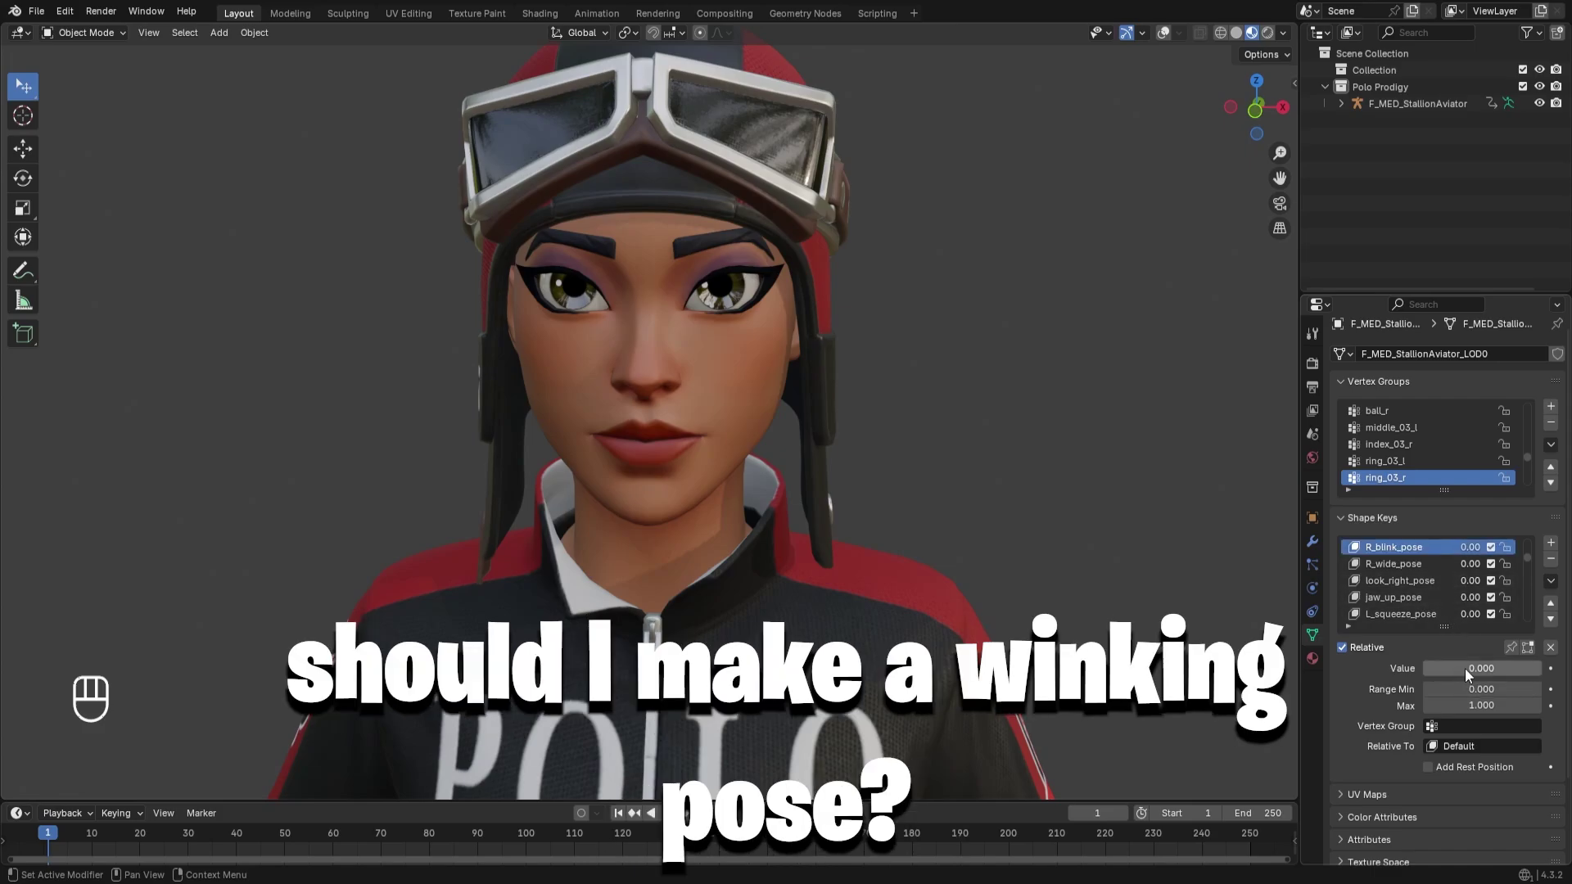
pyautogui.moveTo(1466, 669); pyautogui.dragTo(1429, 668)
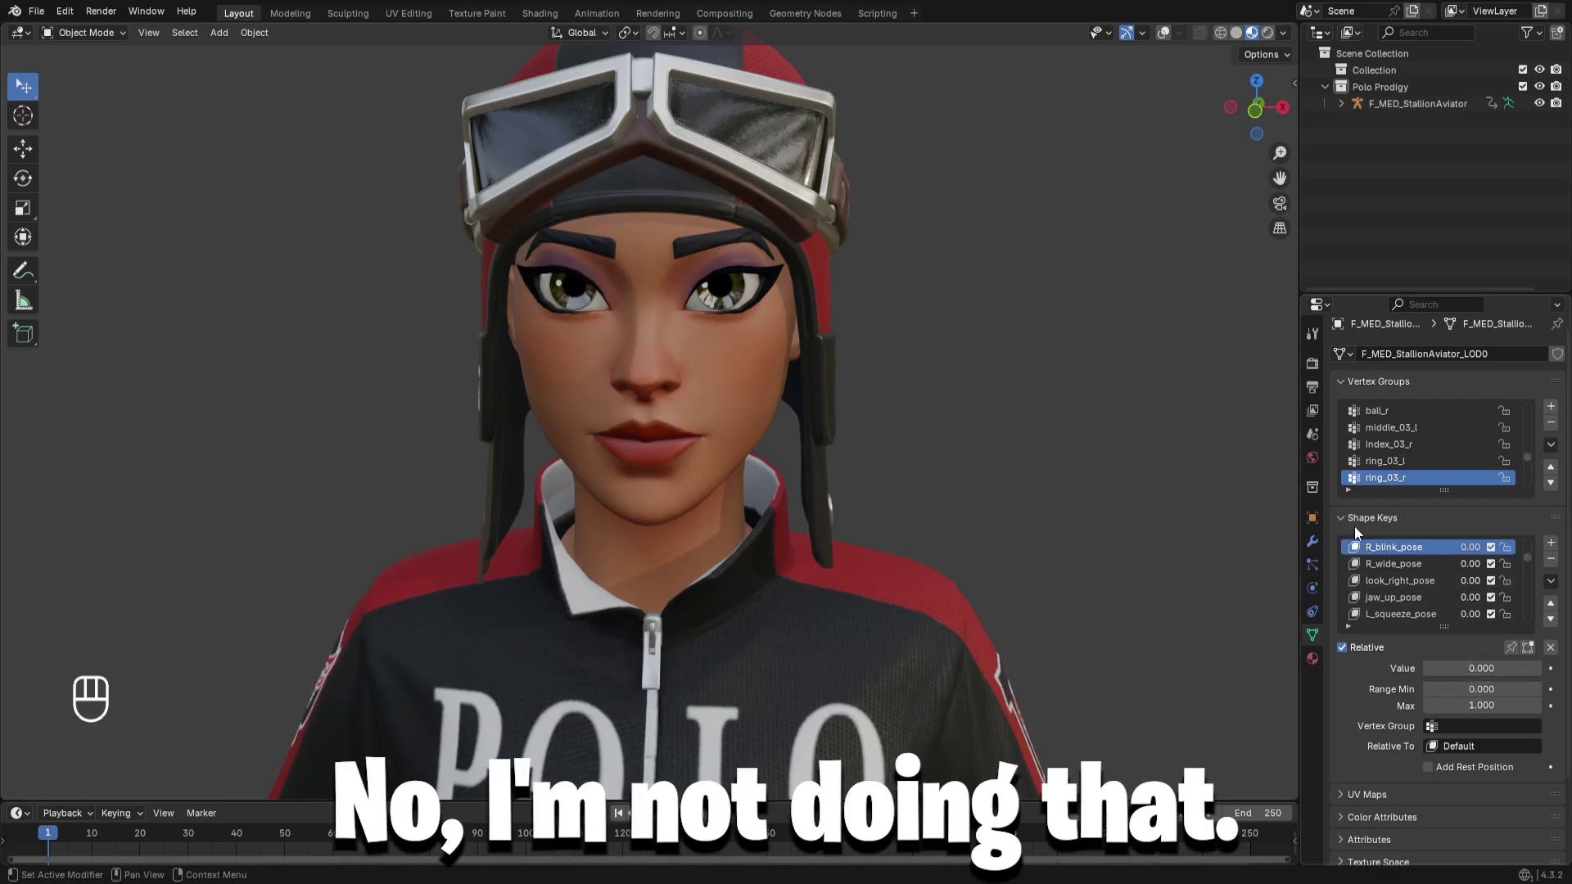
# - Select the R_smile_pose shape key and set its value to 0.565
pyautogui.scroll(-1, 1354, 528)
pyautogui.scroll(-5, 1449, 547)
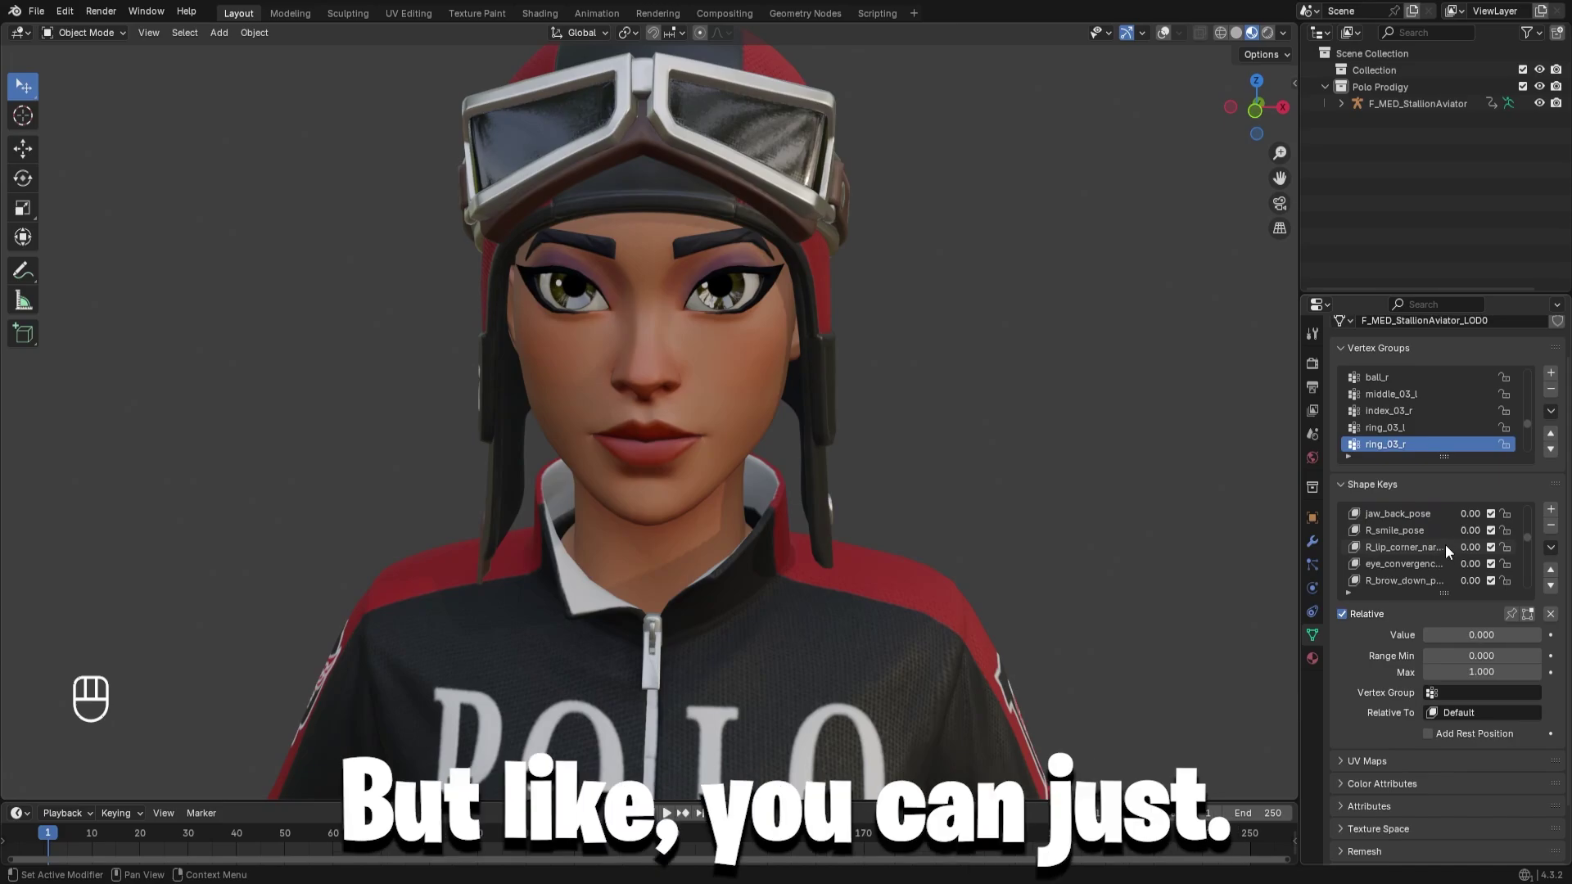
pyautogui.click(1426, 531)
pyautogui.moveTo(1461, 635); pyautogui.dragTo(1528, 635)
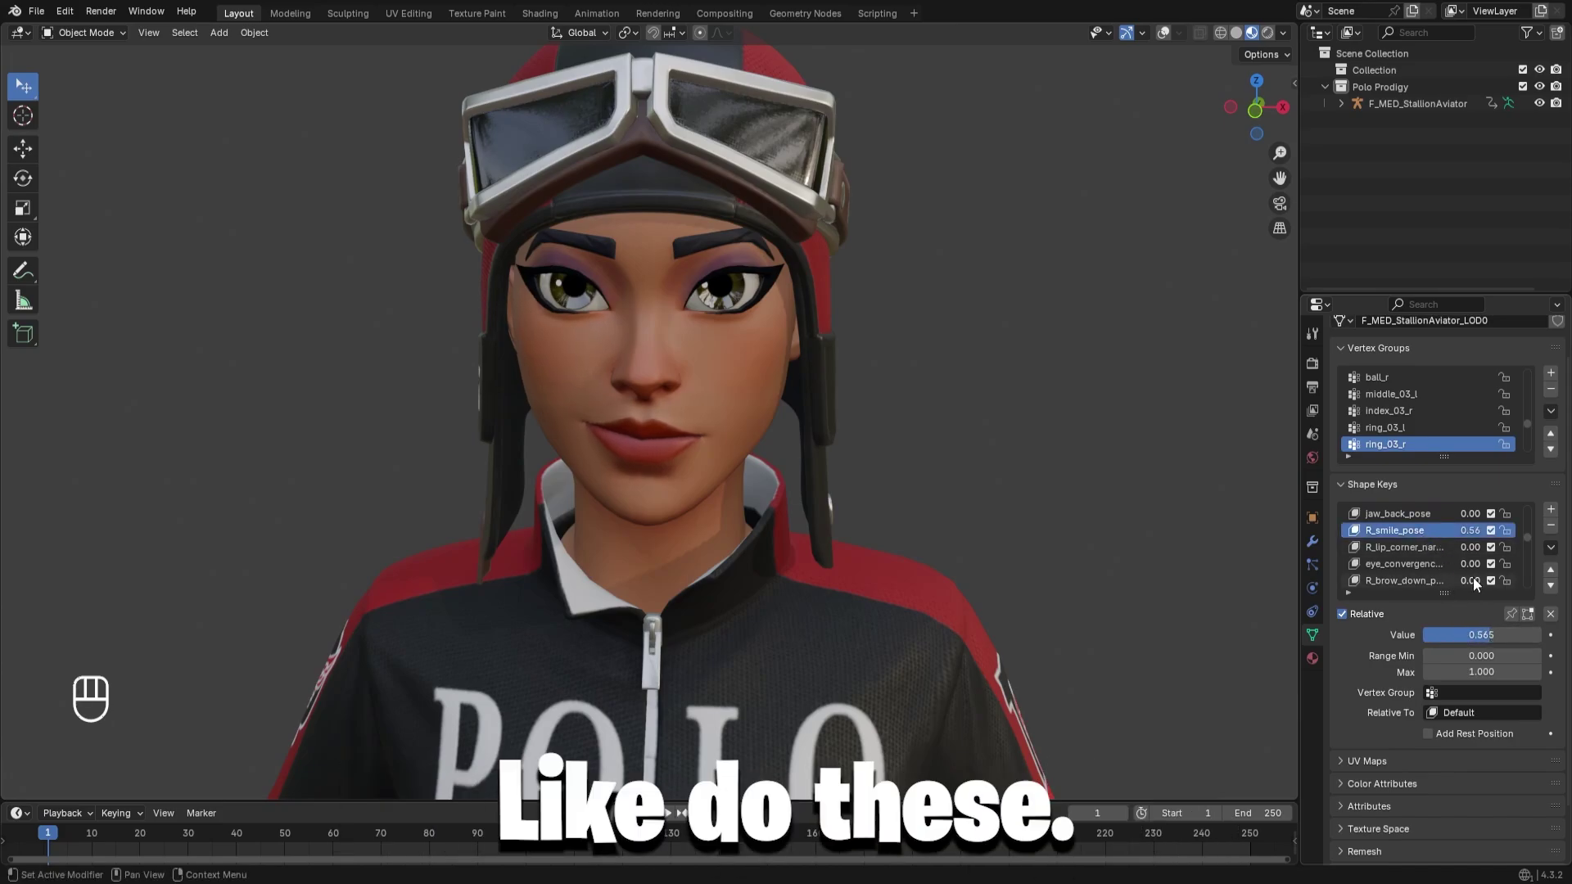
# - Select the R_brow_down_pose shape key and set its value to 1.000
pyautogui.click(1432, 583)
pyautogui.moveTo(1456, 635); pyautogui.dragTo(1552, 635)
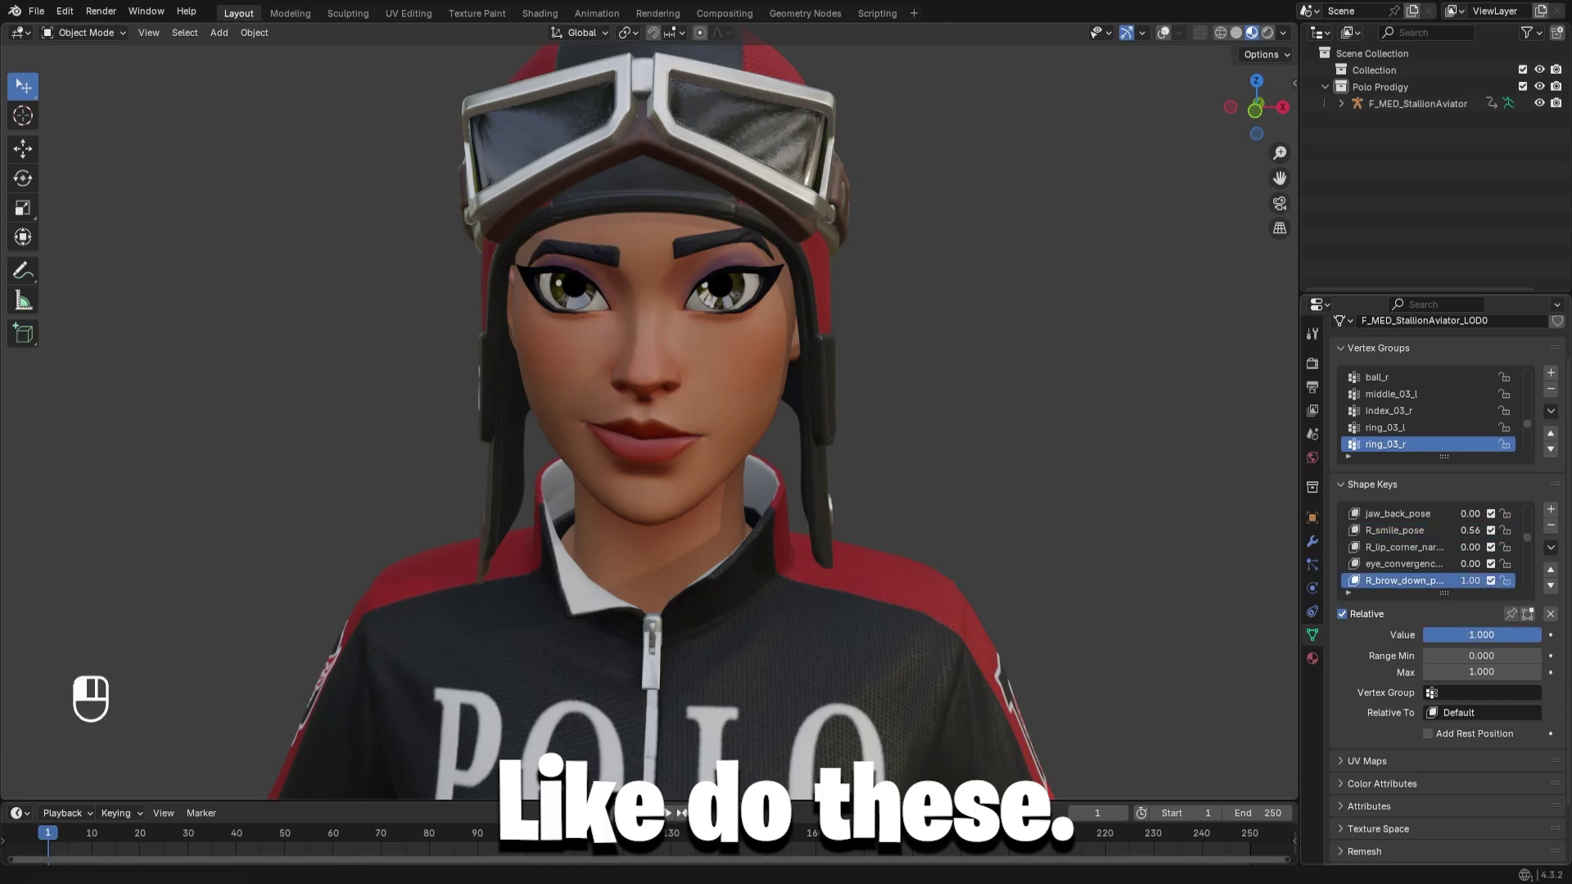
pyautogui.scroll(-1, 1464, 579)
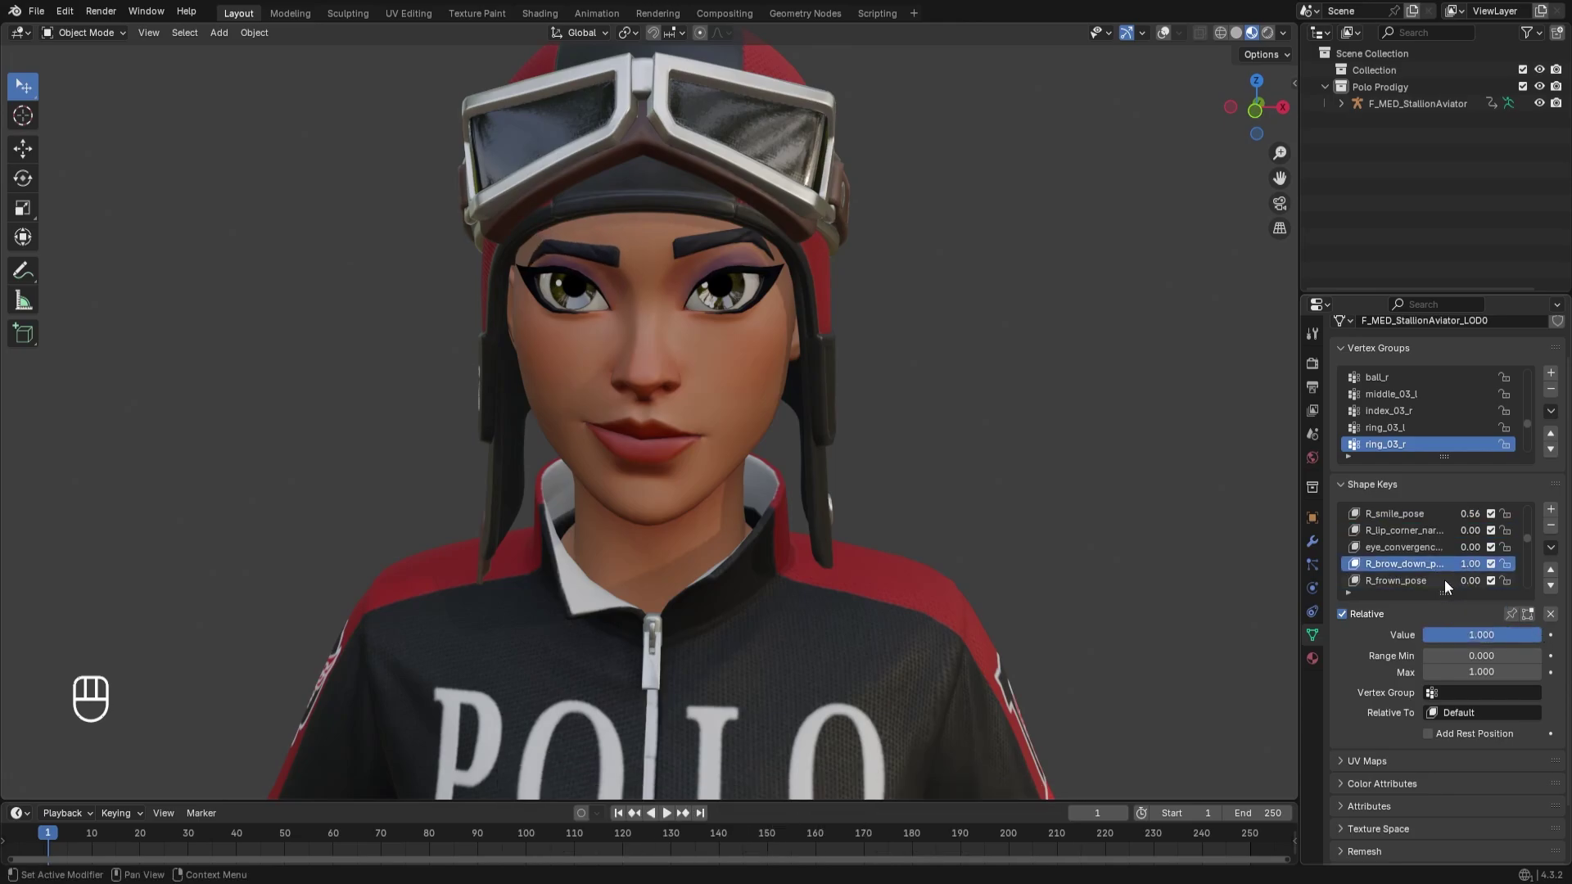
# - Try out the R_frown_pose value, look through the neighbouring shape keys, and leave R_frown_pose at 0
pyautogui.click(1444, 580)
pyautogui.moveTo(1446, 635)
pyautogui.mouseDown()
pyautogui.moveTo(1515, 635)
pyautogui.moveTo(1435, 634)
pyautogui.mouseUp()
pyautogui.scroll(-2, 1430, 569)
pyautogui.click(1427, 566)
pyautogui.click(1431, 581)
pyautogui.scroll(-5, 1408, 565)
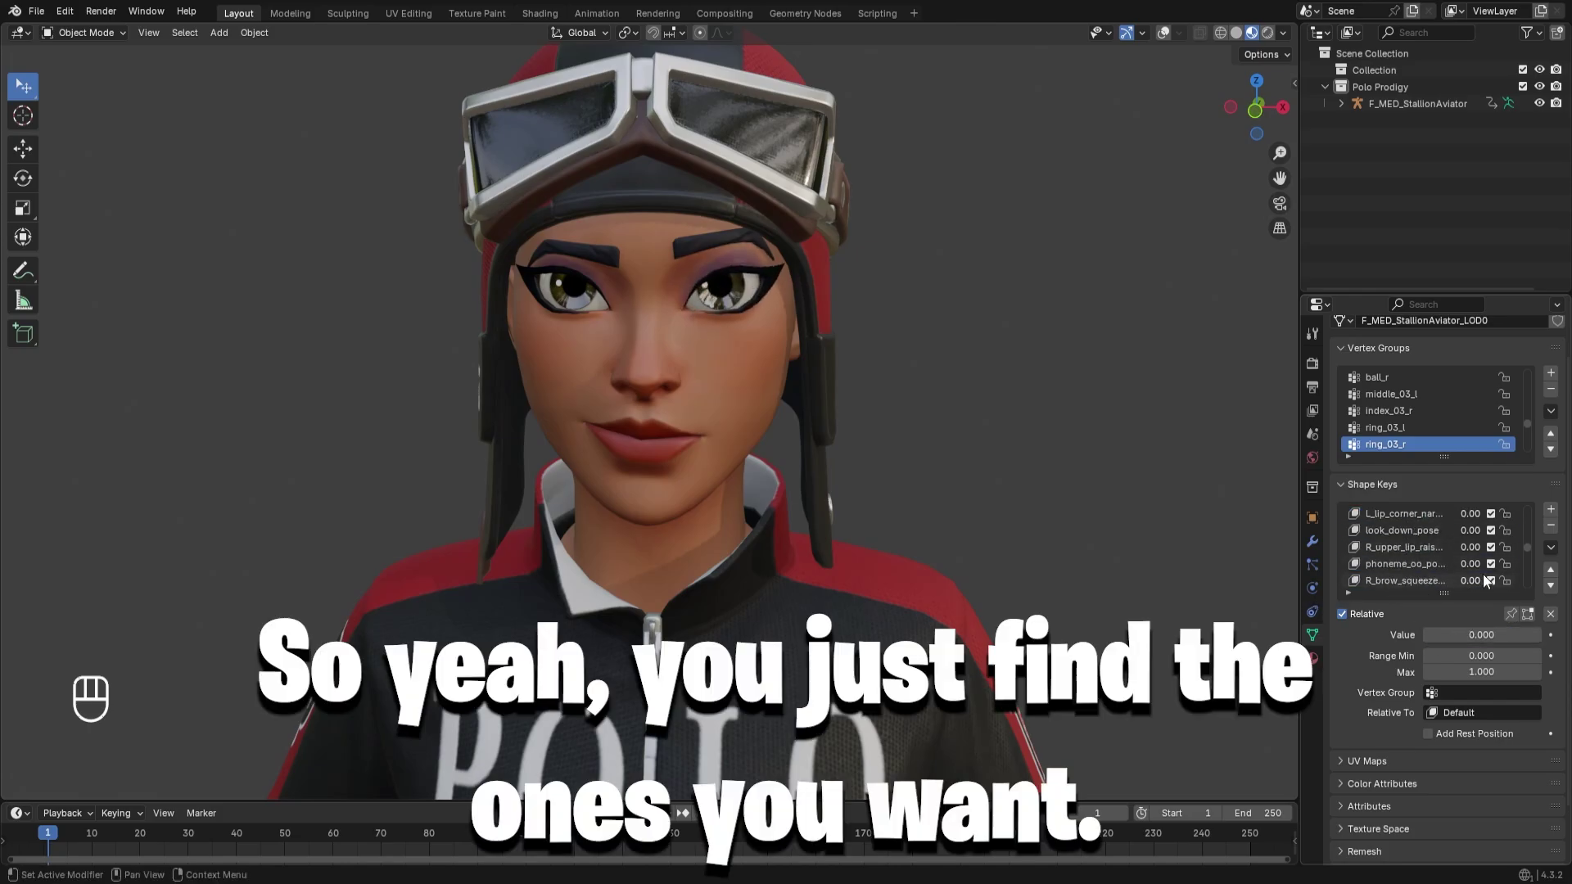
pyautogui.scroll(4, 1418, 552)
pyautogui.click(1422, 530)
pyautogui.moveTo(1448, 634)
pyautogui.mouseDown()
pyautogui.moveTo(1466, 634)
pyautogui.moveTo(1429, 635)
pyautogui.mouseUp()
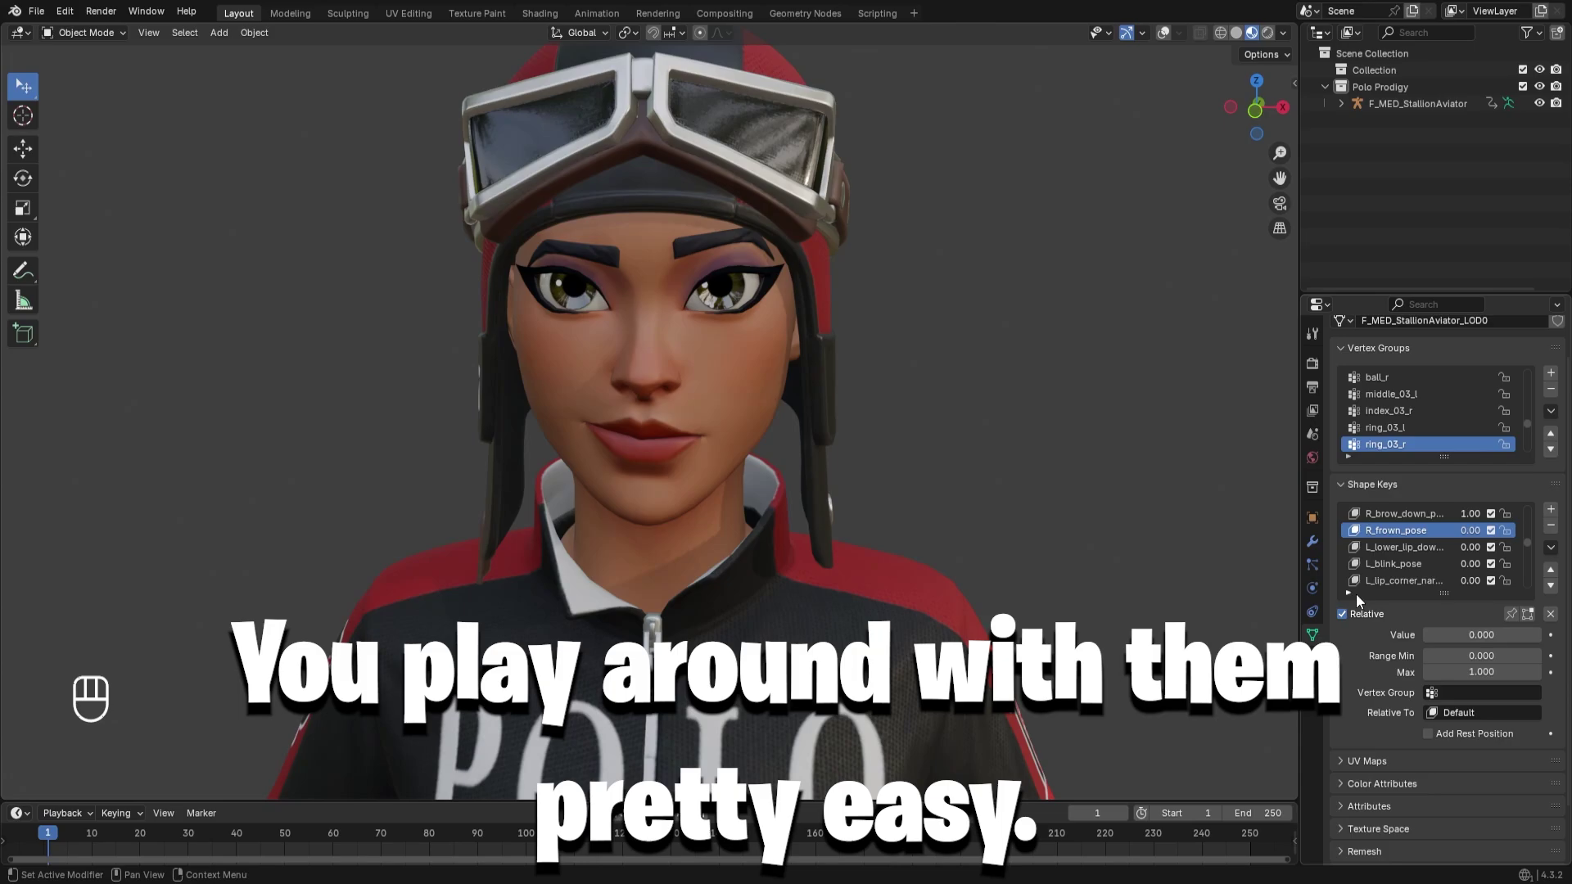
# - Filter the shape key list by L_ and raise the character's left eyebrow with its shape key
pyautogui.click(1351, 593)
pyautogui.click(1431, 611)
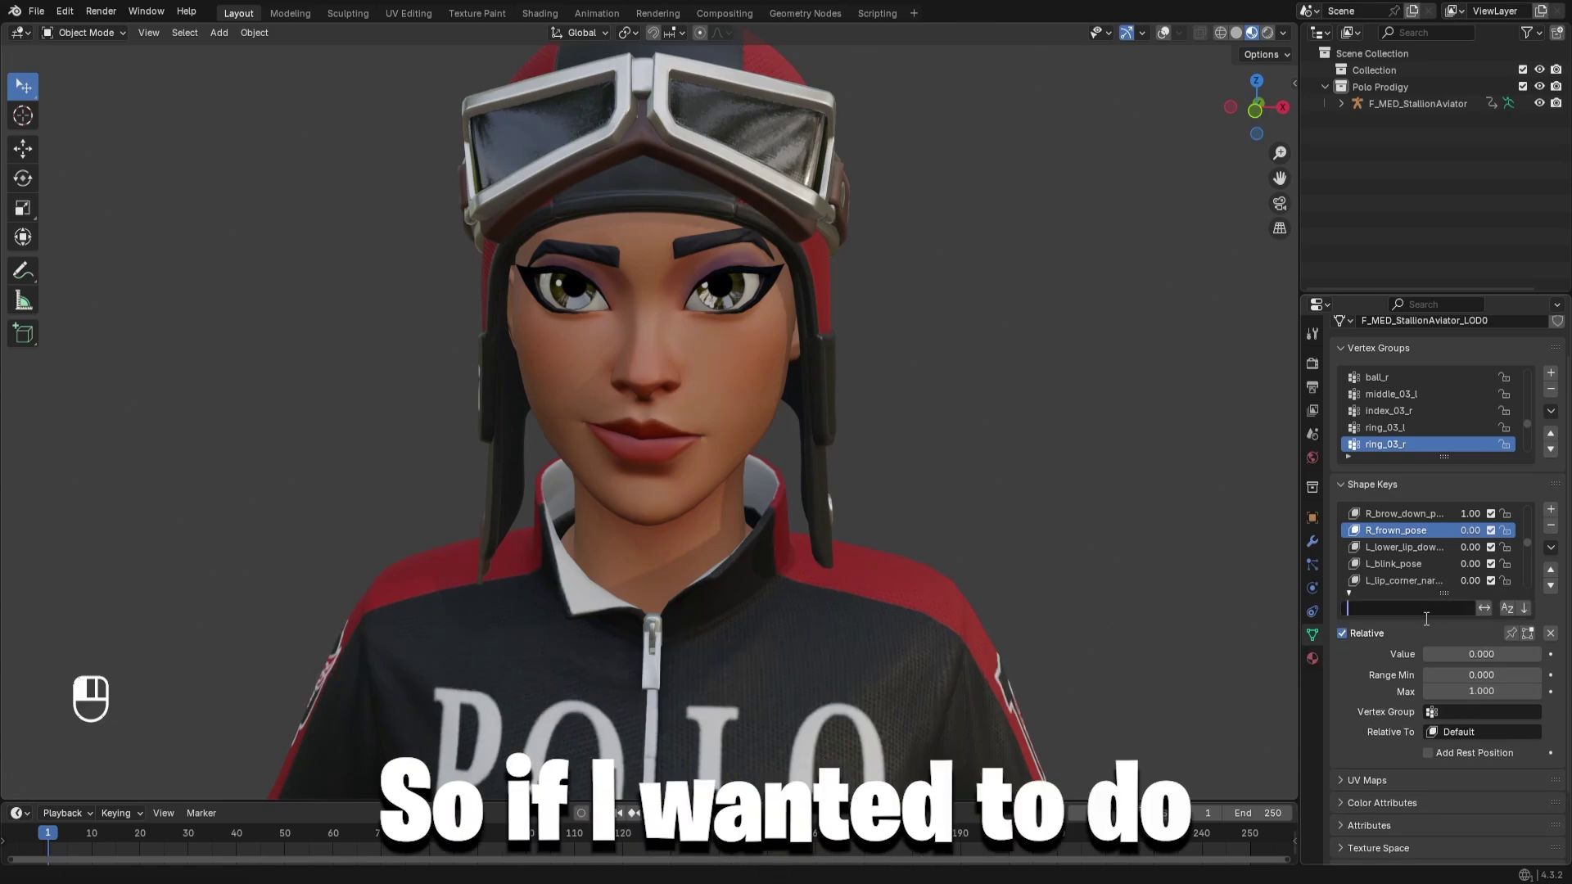
pyautogui.write('L_')
pyautogui.click(1402, 513)
pyautogui.click(1402, 564)
pyautogui.moveTo(1445, 654); pyautogui.dragTo(1538, 654)
pyautogui.click(1402, 581)
pyautogui.click(1402, 581)
pyautogui.scroll(-4, 1419, 550)
pyautogui.click(1418, 547)
pyautogui.click(1418, 581)
# - Filter the shape keys by R, then set R_smile_pose to 0.63 and the R_lip_corner_narrow key to 0.49
pyautogui.doubleClick(1390, 610)
pyautogui.write('R')
pyautogui.click(1402, 580)
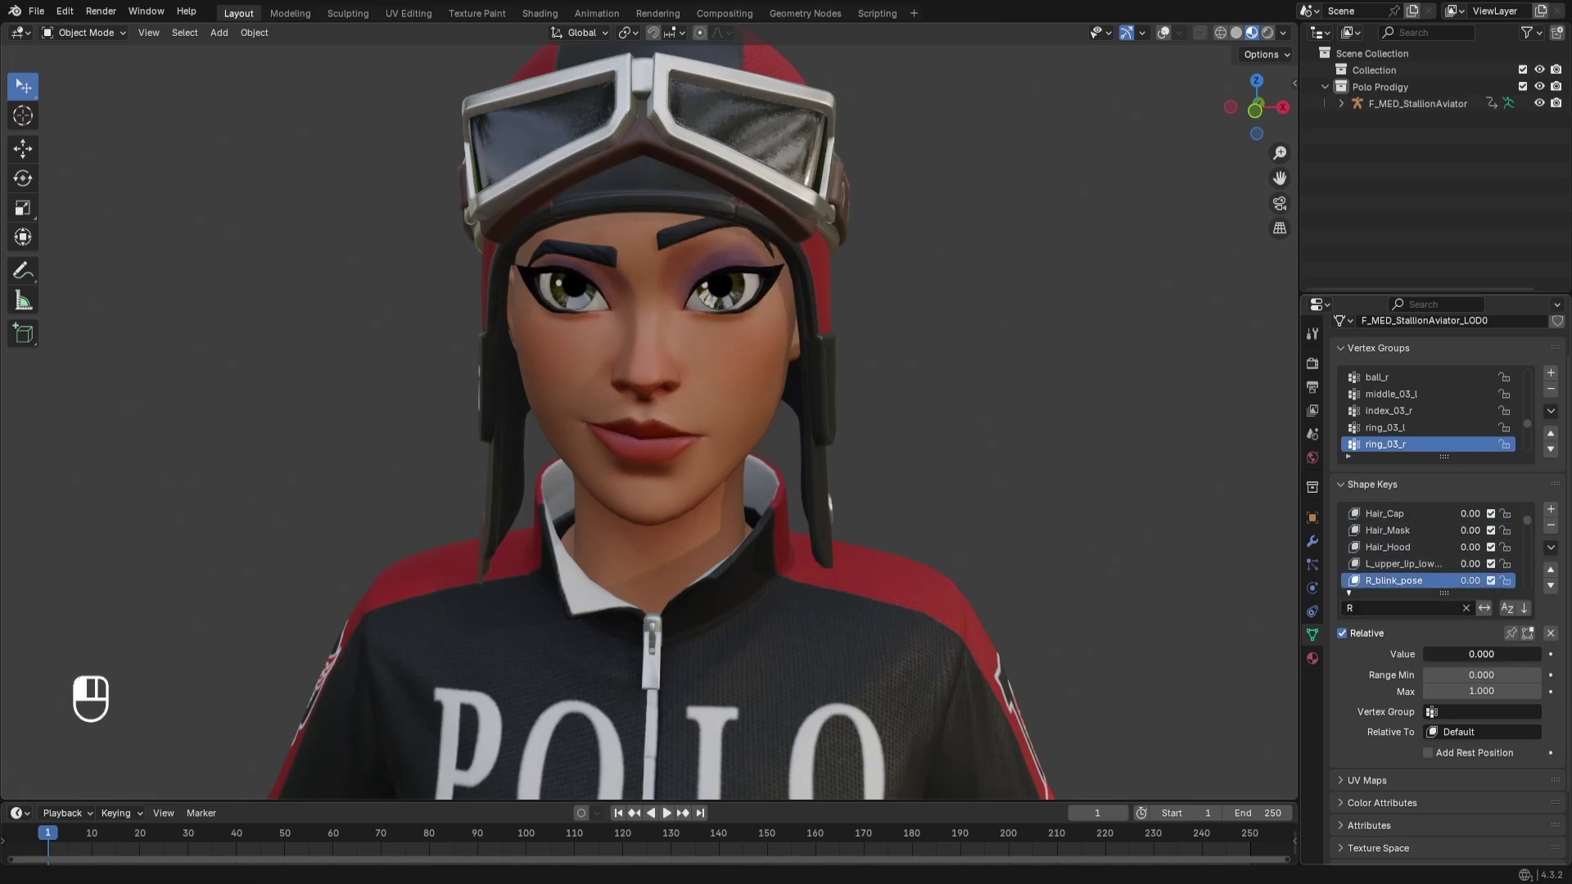
pyautogui.keyDown('ctrl'); pyautogui.scroll(-5, 1425, 557); pyautogui.keyUp('ctrl')
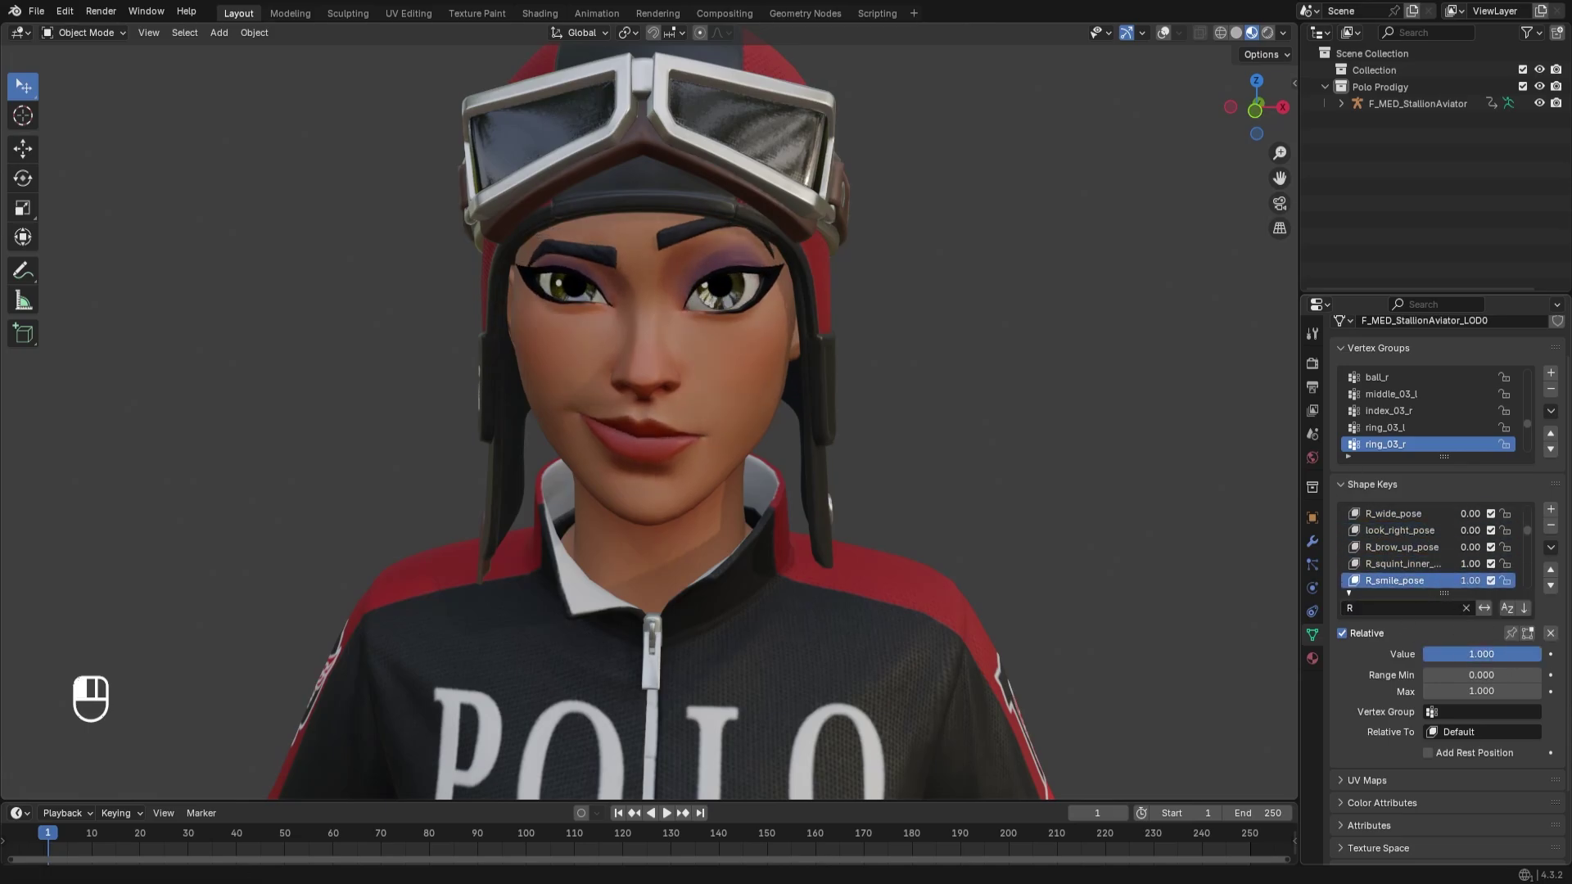
pyautogui.keyDown('ctrl'); pyautogui.scroll(-3, 1433, 562); pyautogui.keyUp('ctrl')
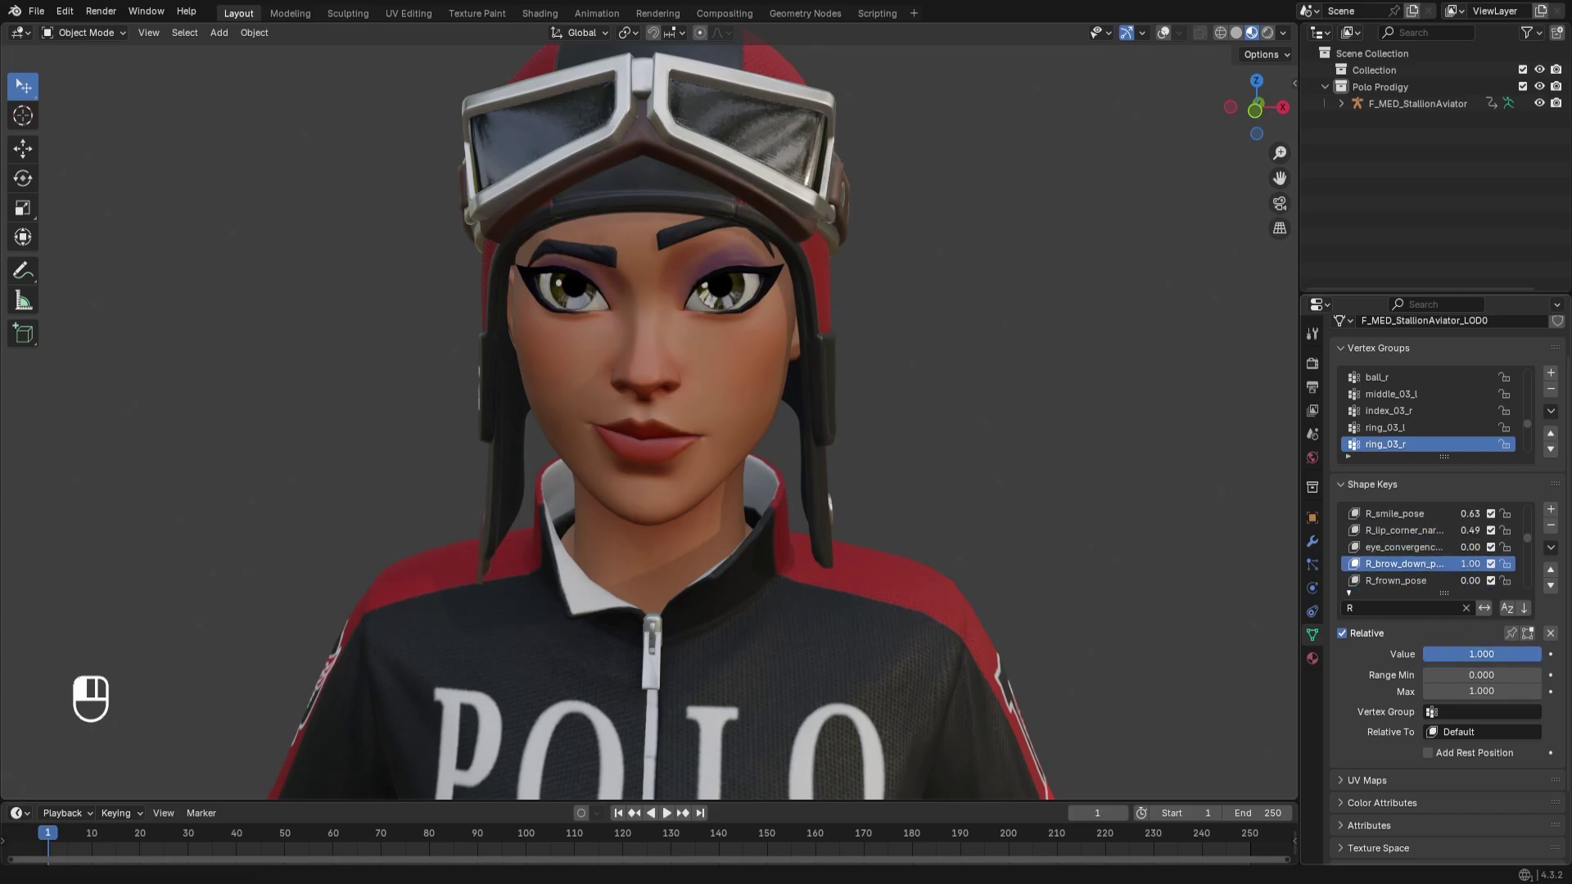
# - View the L_lower_lip_down_pose key in Edit Mode, clear the shape key filter, and return to Object Mode
pyautogui.keyDown('ctrl'); pyautogui.scroll(-2, 1434, 565); pyautogui.keyUp('ctrl')
pyautogui.press('Tab')
pyautogui.click(1459, 650)
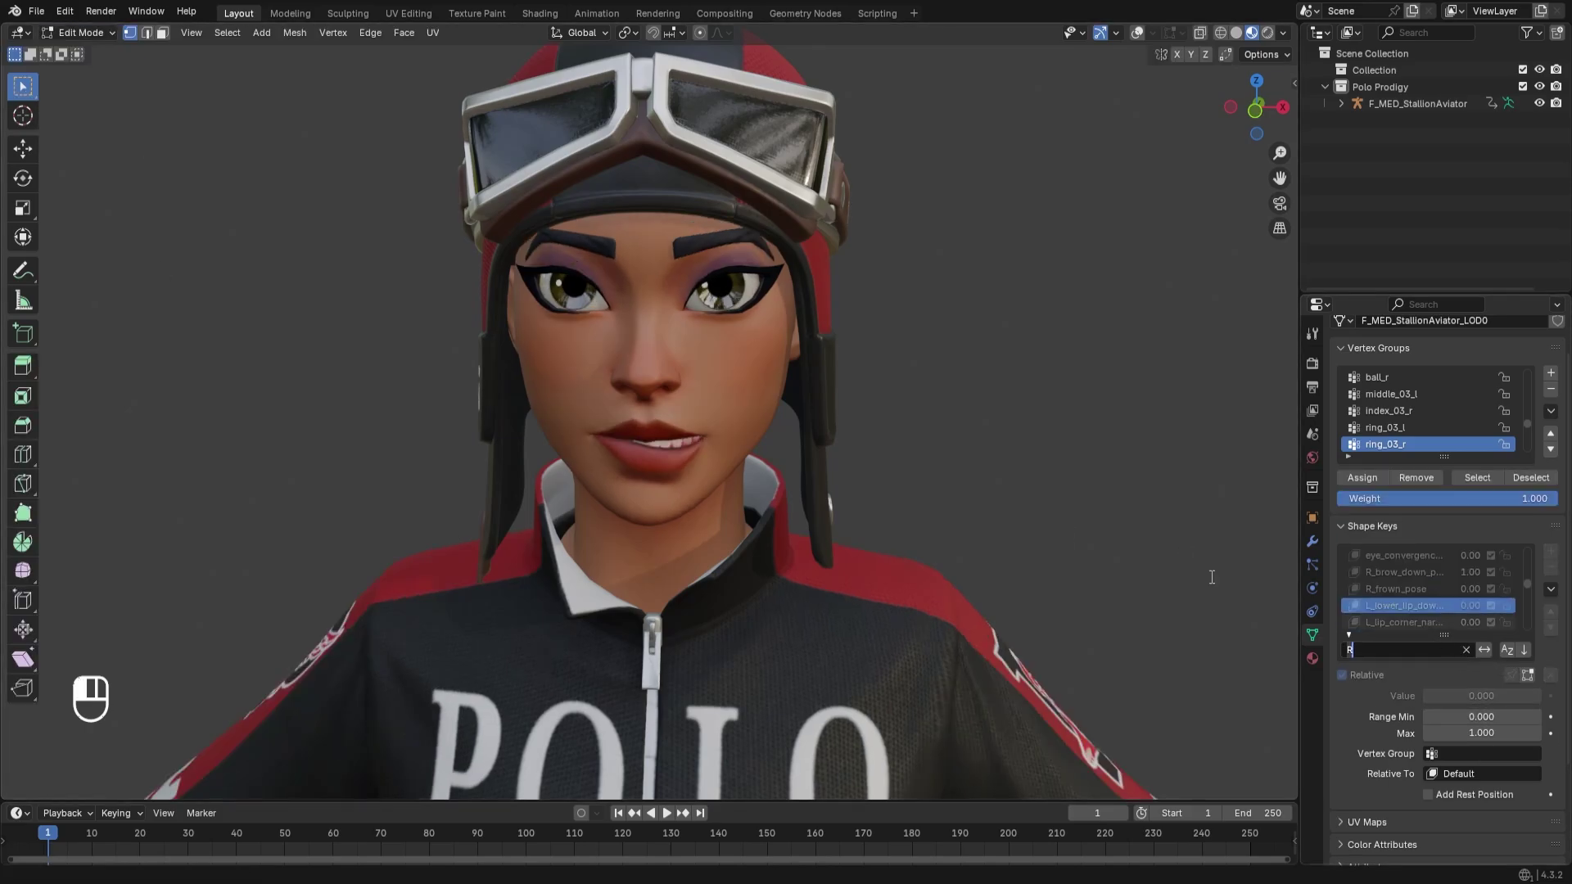
pyautogui.click(1466, 651)
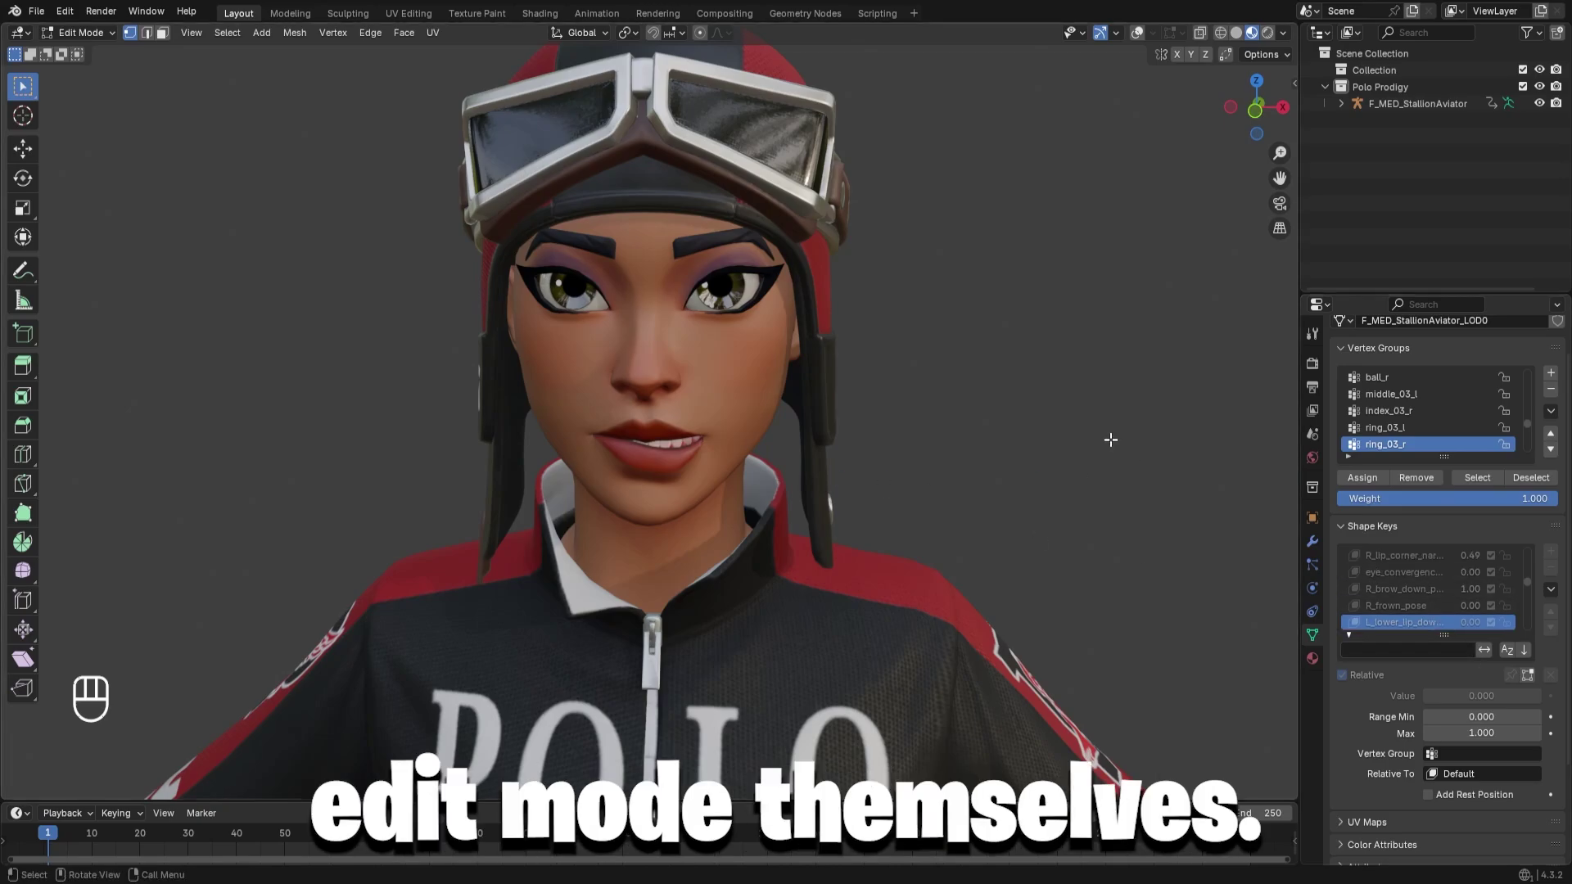
pyautogui.click(81, 34)
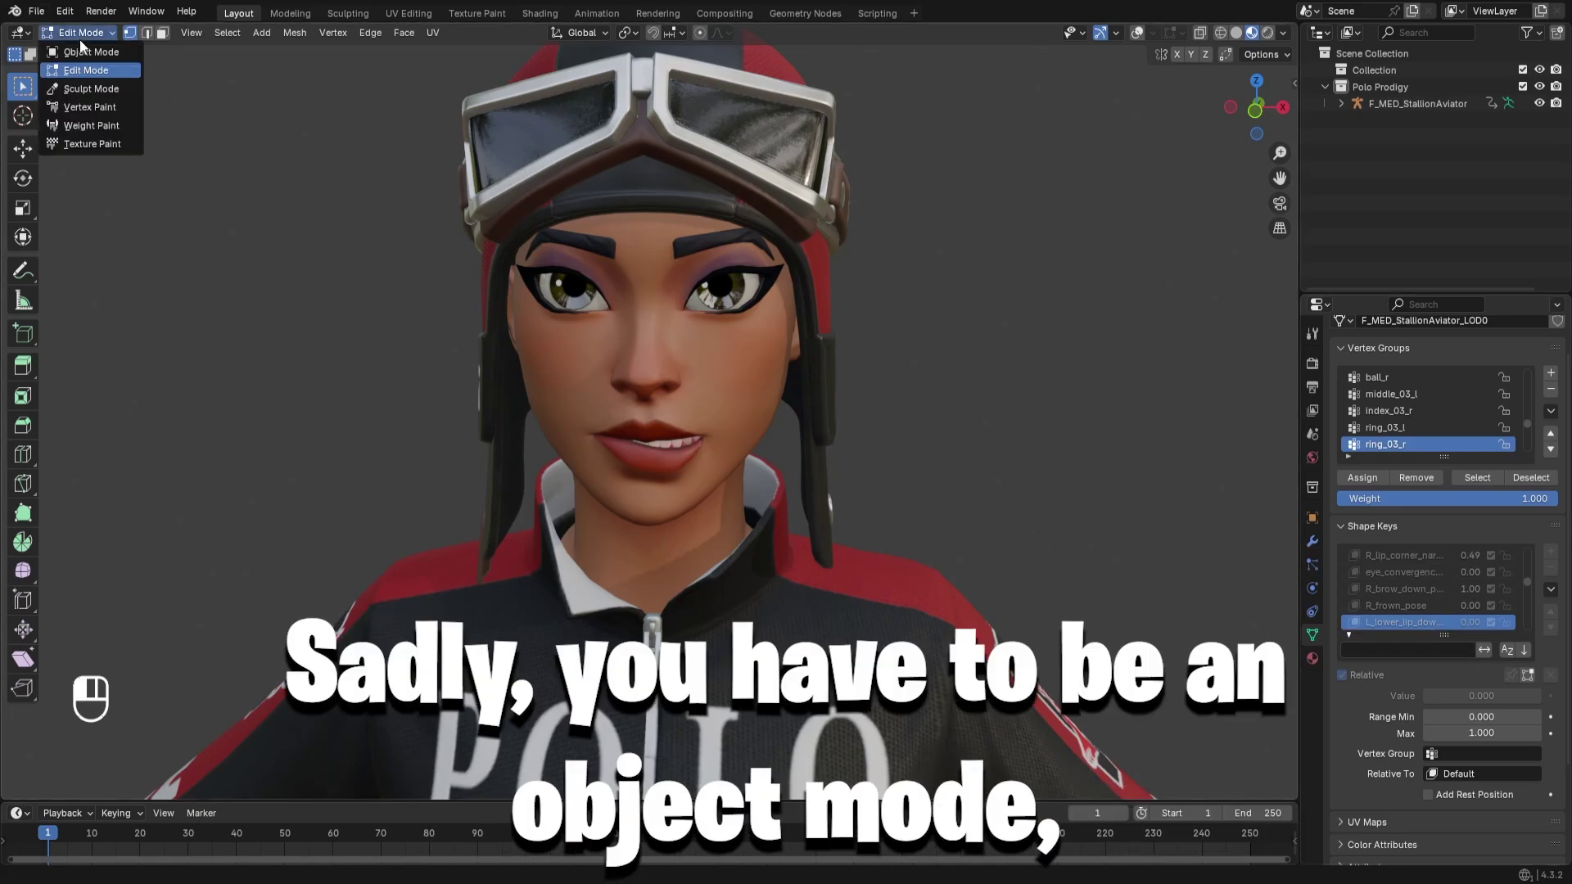
pyautogui.click(83, 42)
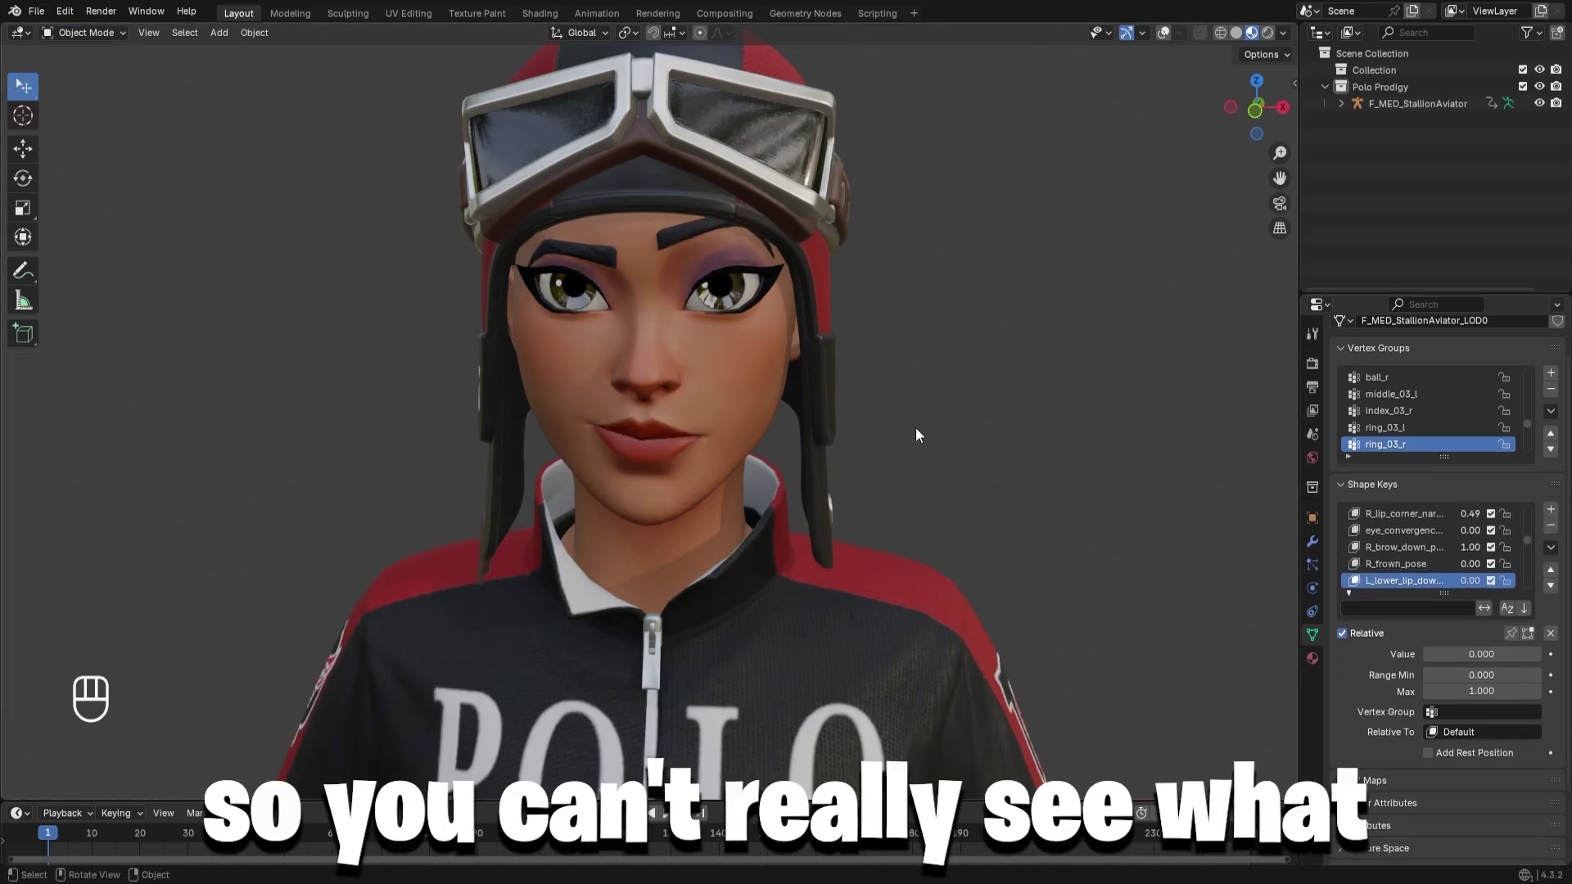
# - Show the viewport overlays with bones hidden and the wireframe enabled
pyautogui.click(1283, 33)
pyautogui.click(1166, 33)
pyautogui.click(1179, 33)
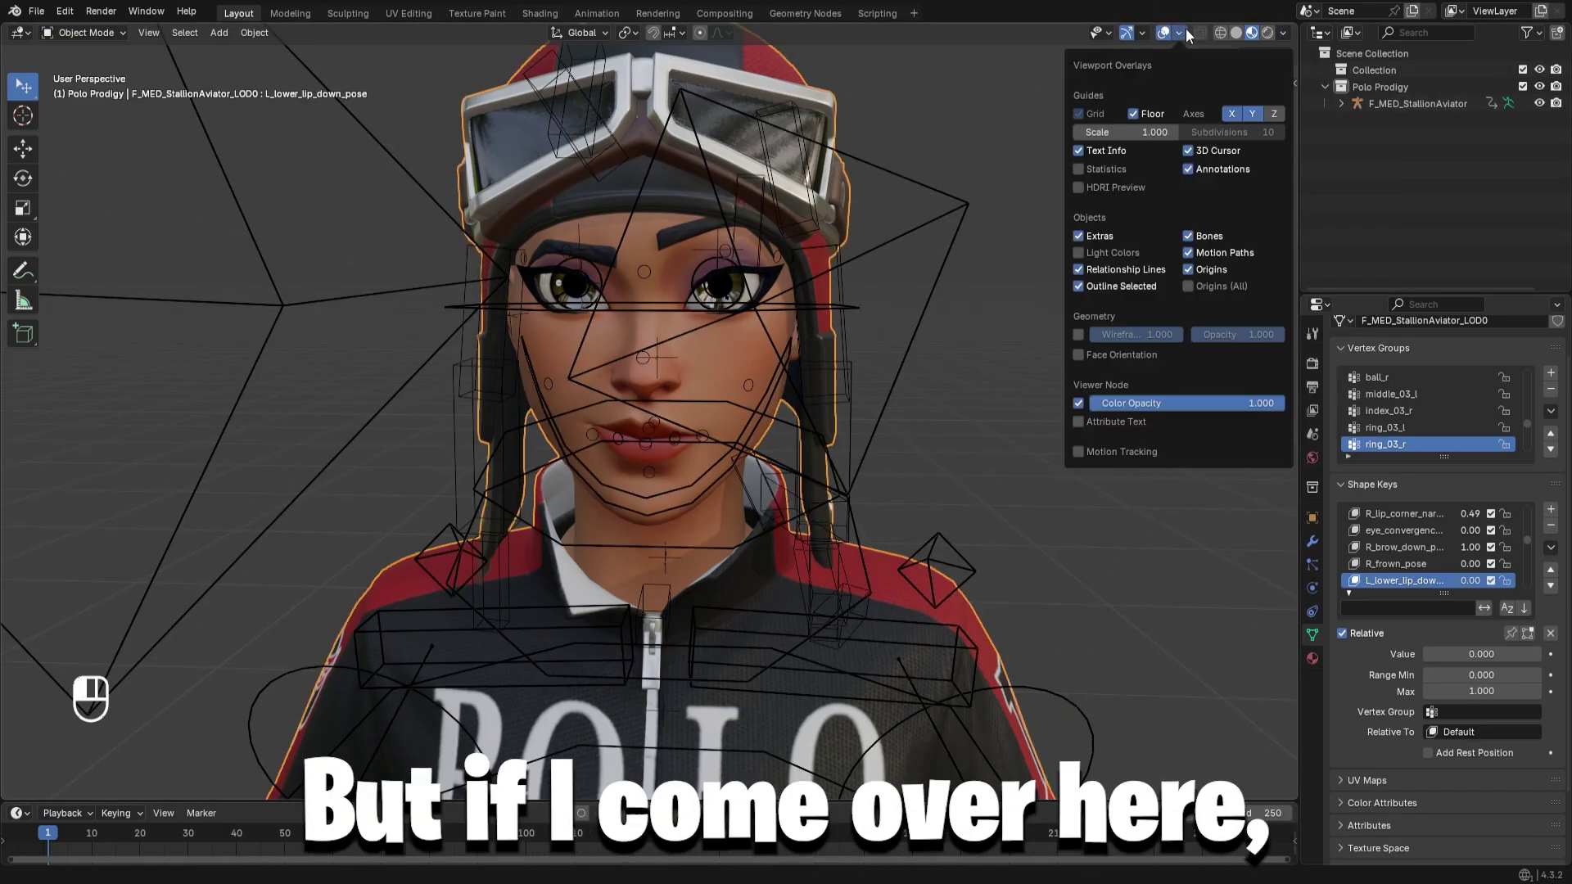
pyautogui.click(1188, 236)
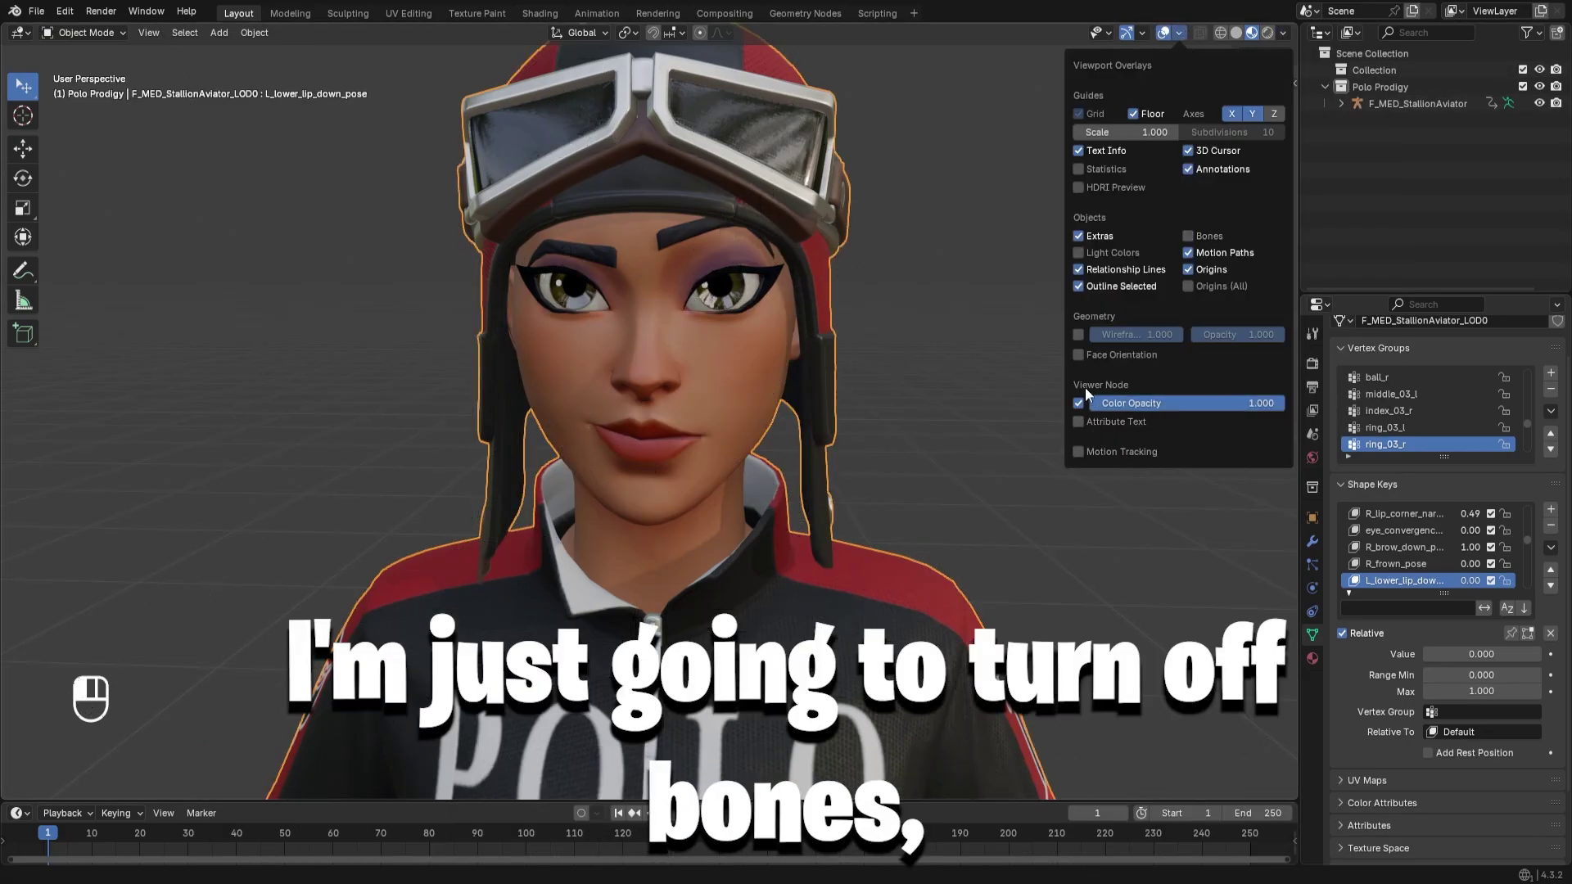
pyautogui.click(1078, 334)
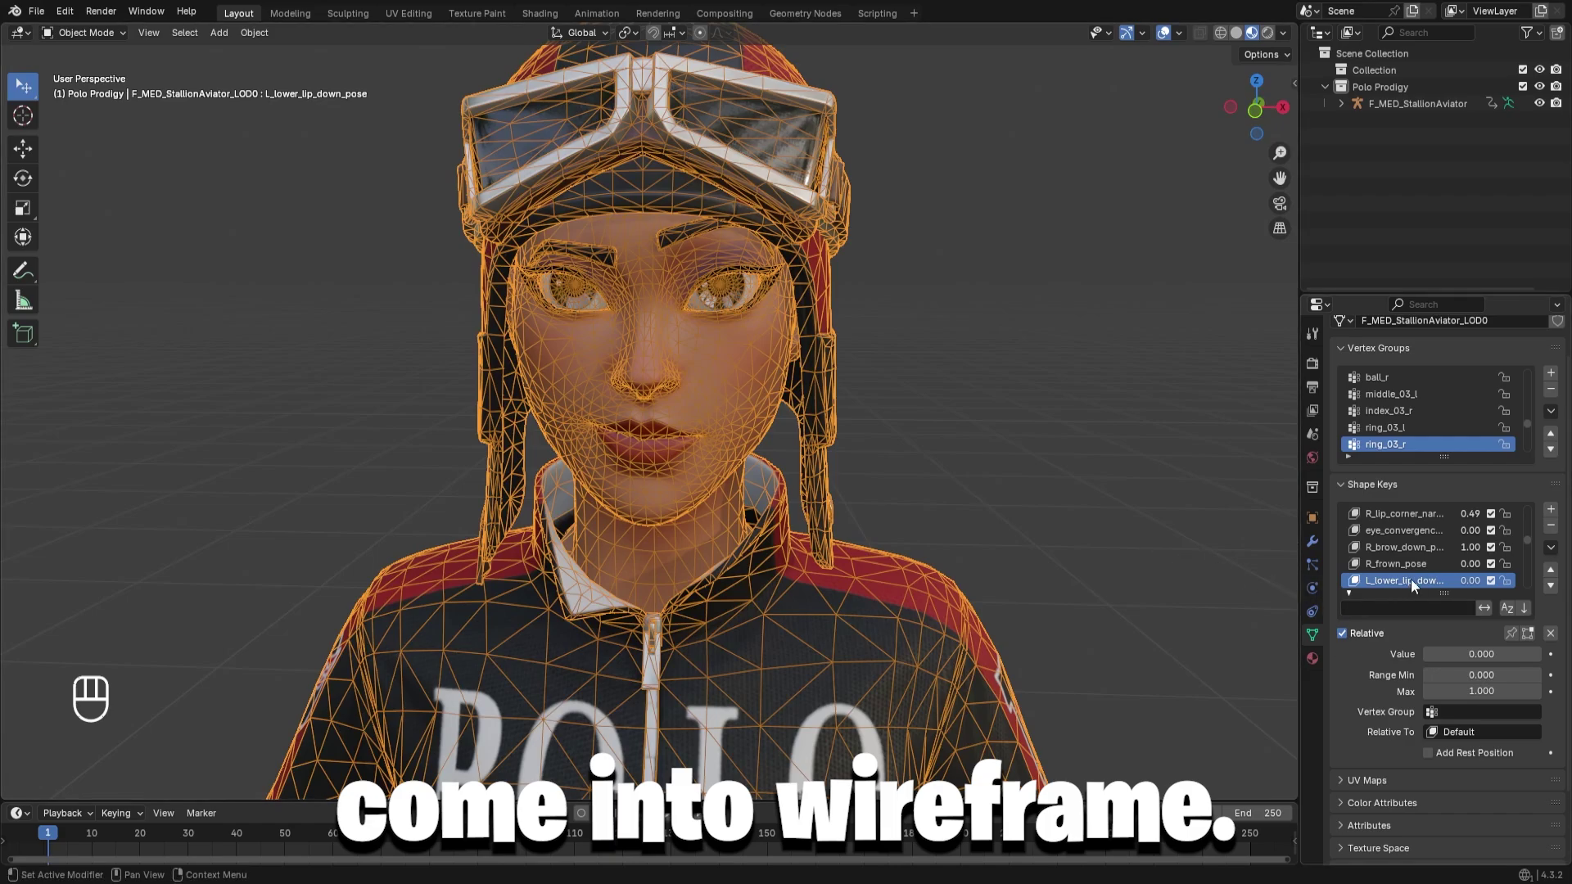
# - Try out the L_lower_lip_down_pose and L_blink_pose shape keys while watching the wireframe deform
pyautogui.moveTo(1438, 654); pyautogui.dragTo(1507, 654)
pyautogui.scroll(-1, 1443, 541)
pyautogui.click(1402, 580)
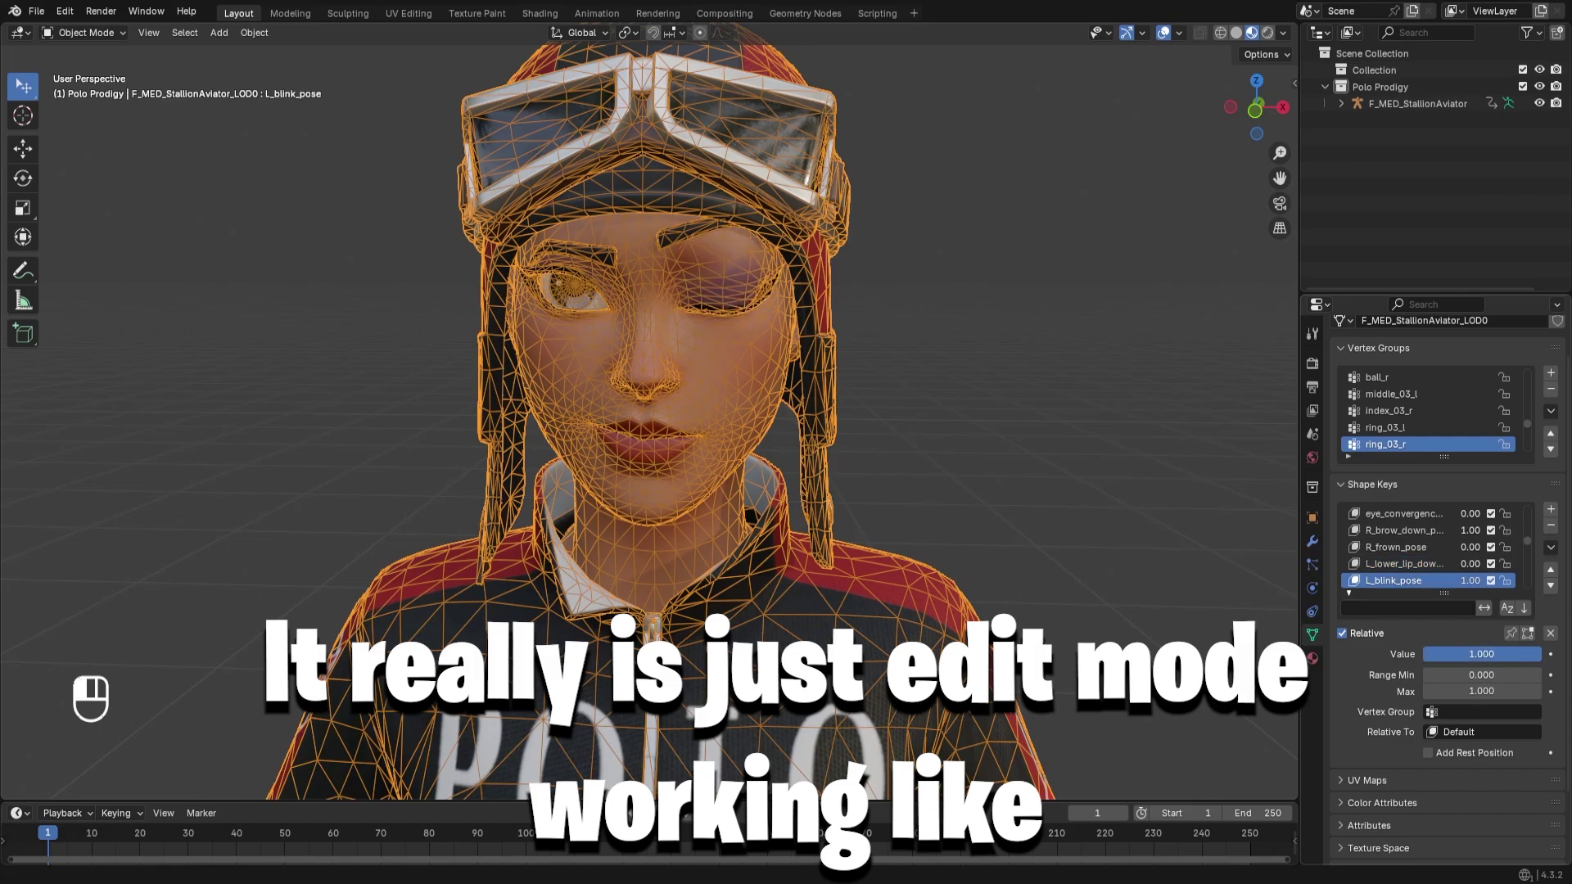
# - Set the wireframe overlay amount to 0.000 and turn the wireframe off
pyautogui.click(1179, 33)
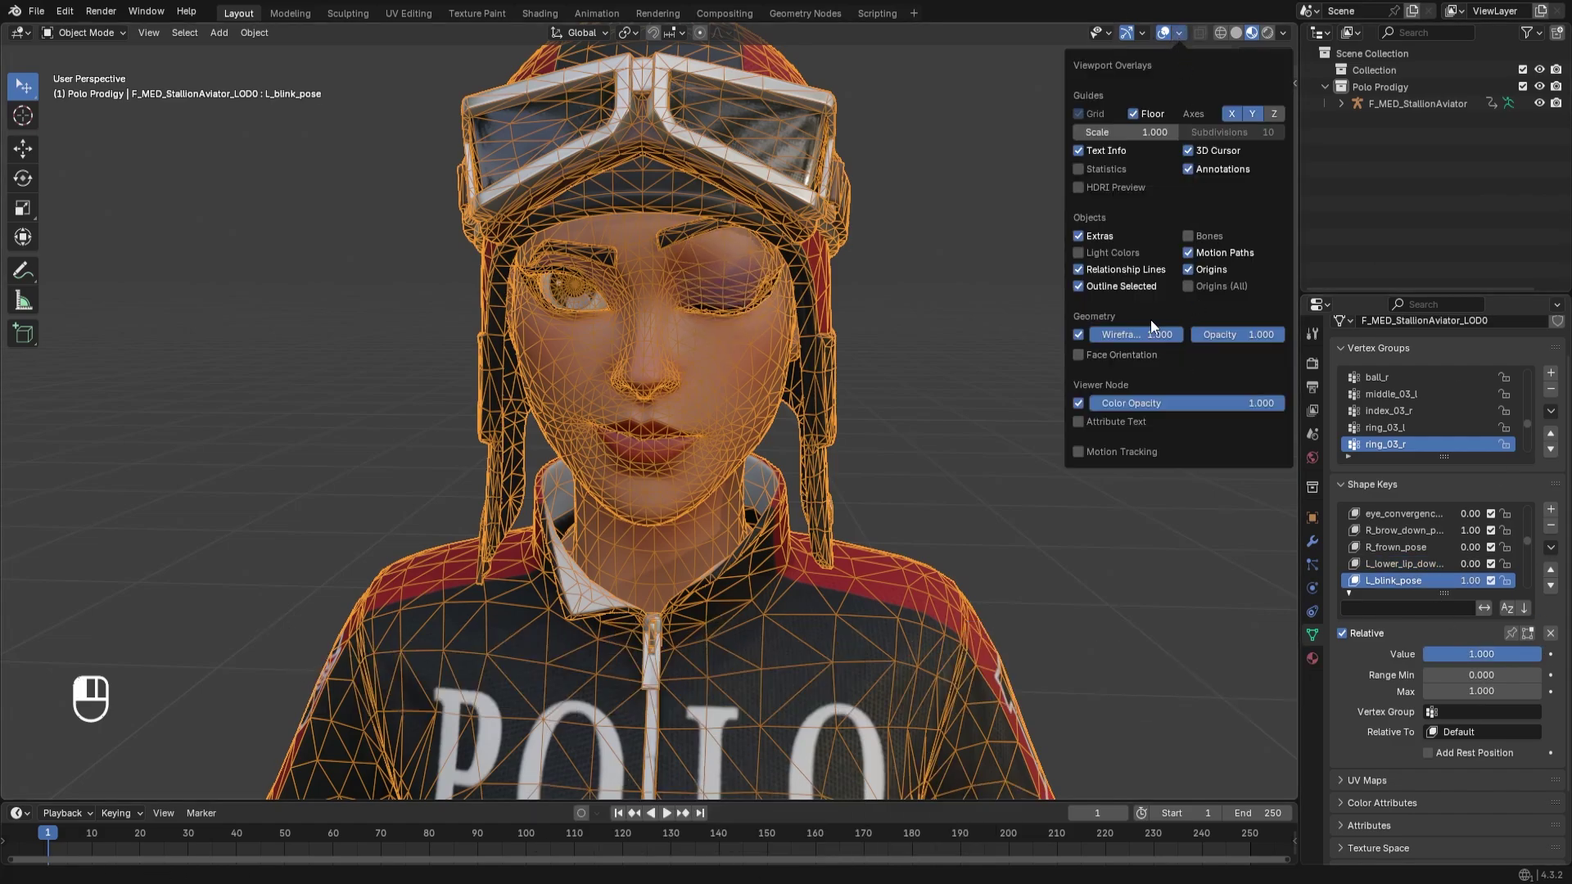
pyautogui.moveTo(1151, 334); pyautogui.dragTo(1083, 333)
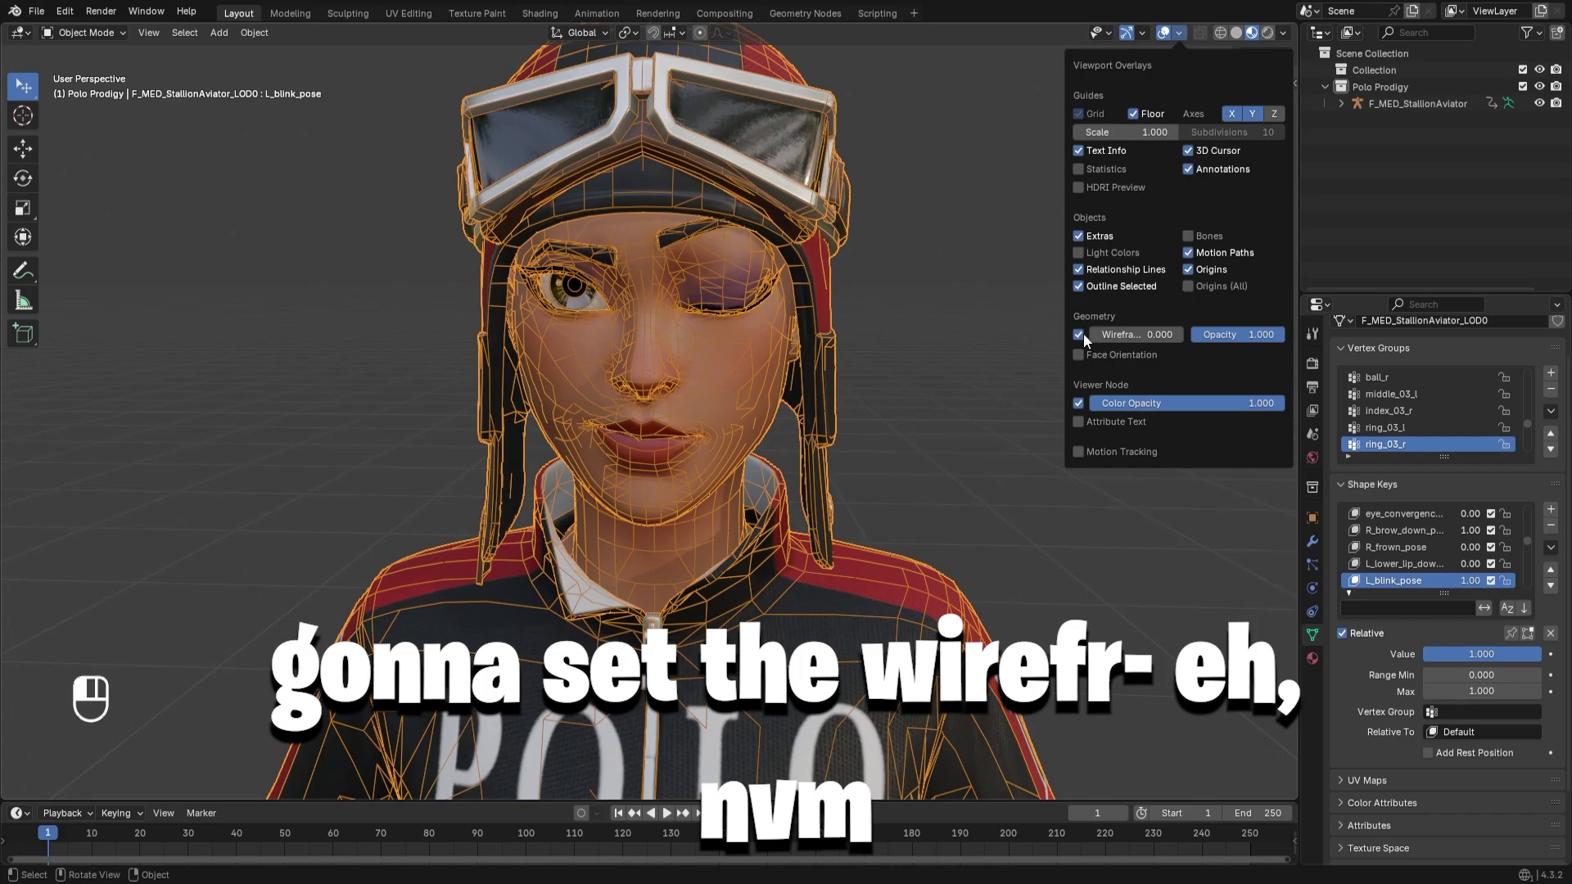
pyautogui.click(1078, 334)
# - Return L_blink_pose to 0 and select the L_lip_corner_narrow_pose shape key
pyautogui.moveTo(1474, 654); pyautogui.dragTo(1539, 654)
pyautogui.scroll(-3, 1496, 518)
pyautogui.click(1433, 543)
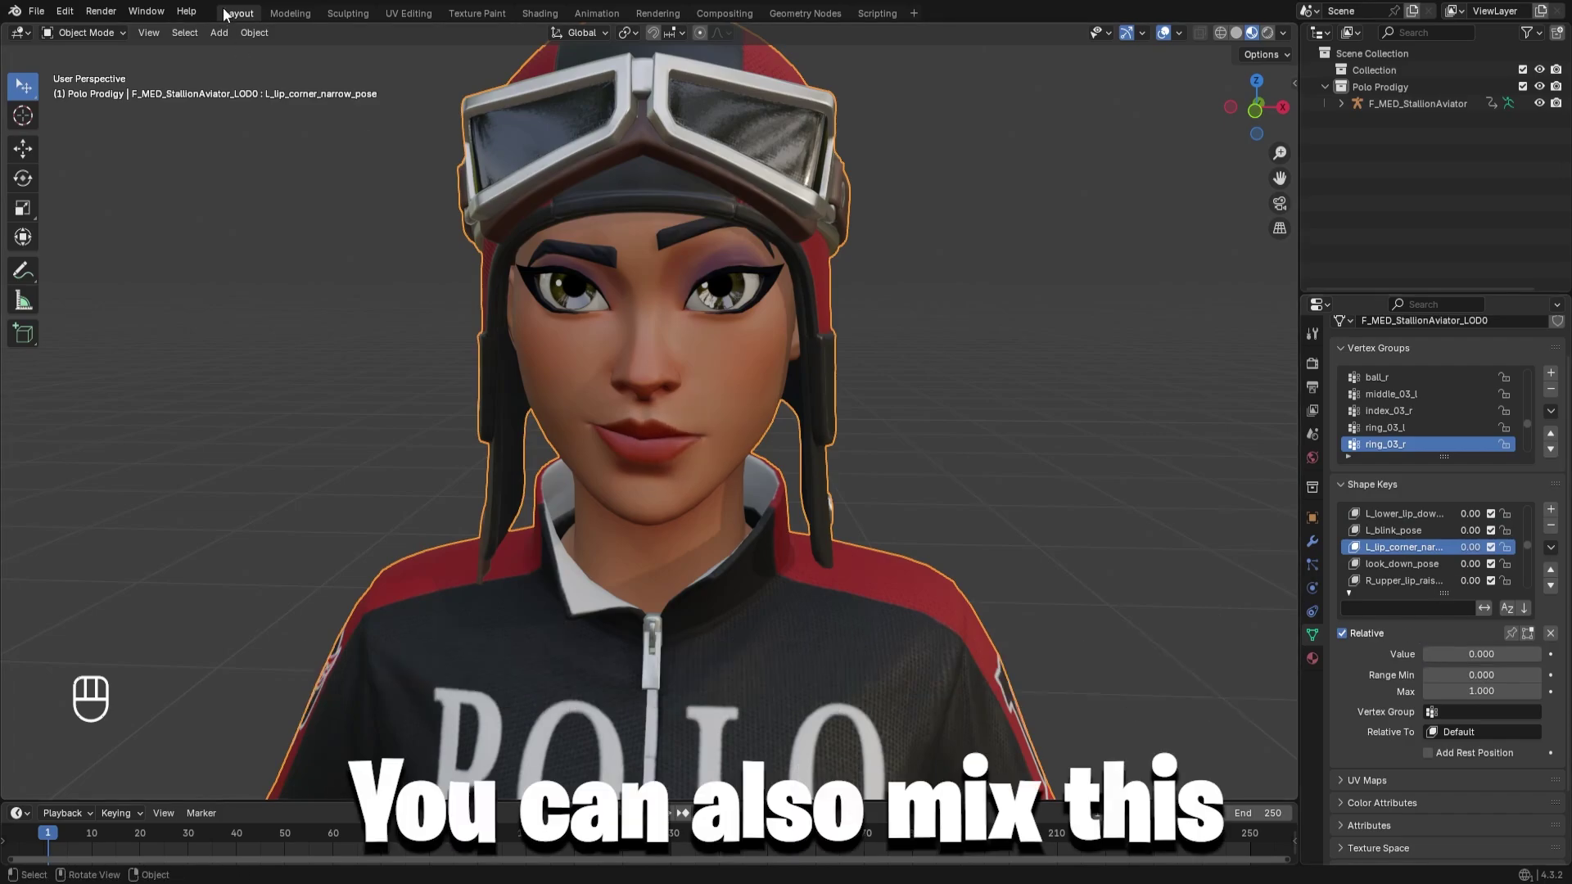
# - Show the bones in the viewport again, select the character's armature, and switch it to Pose Mode
pyautogui.click(1180, 32)
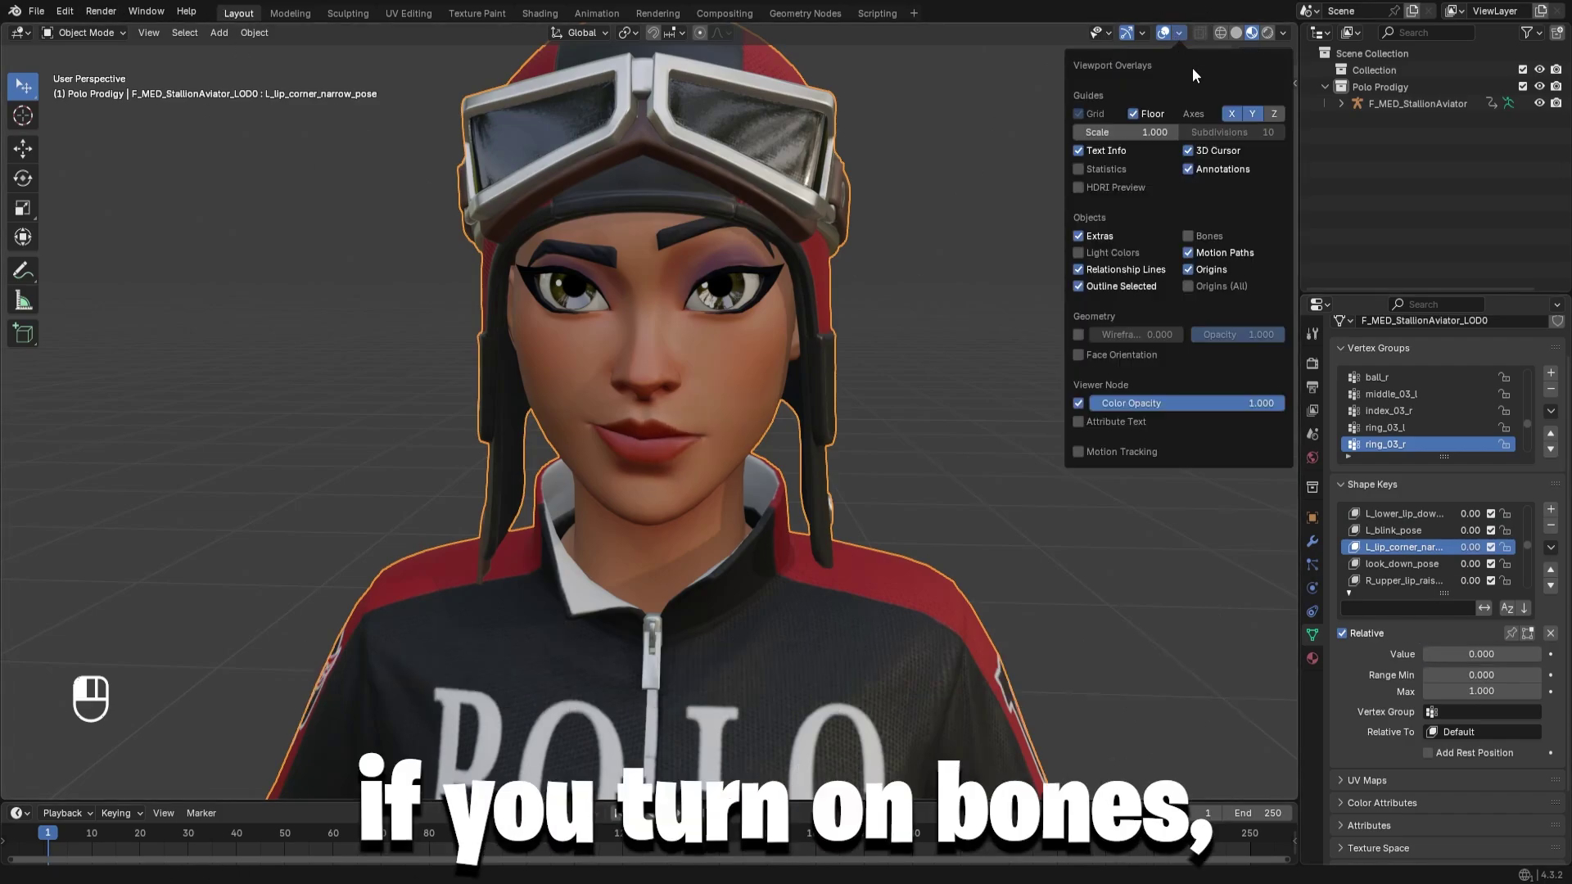
pyautogui.click(1199, 236)
pyautogui.click(921, 315)
pyautogui.click(82, 33)
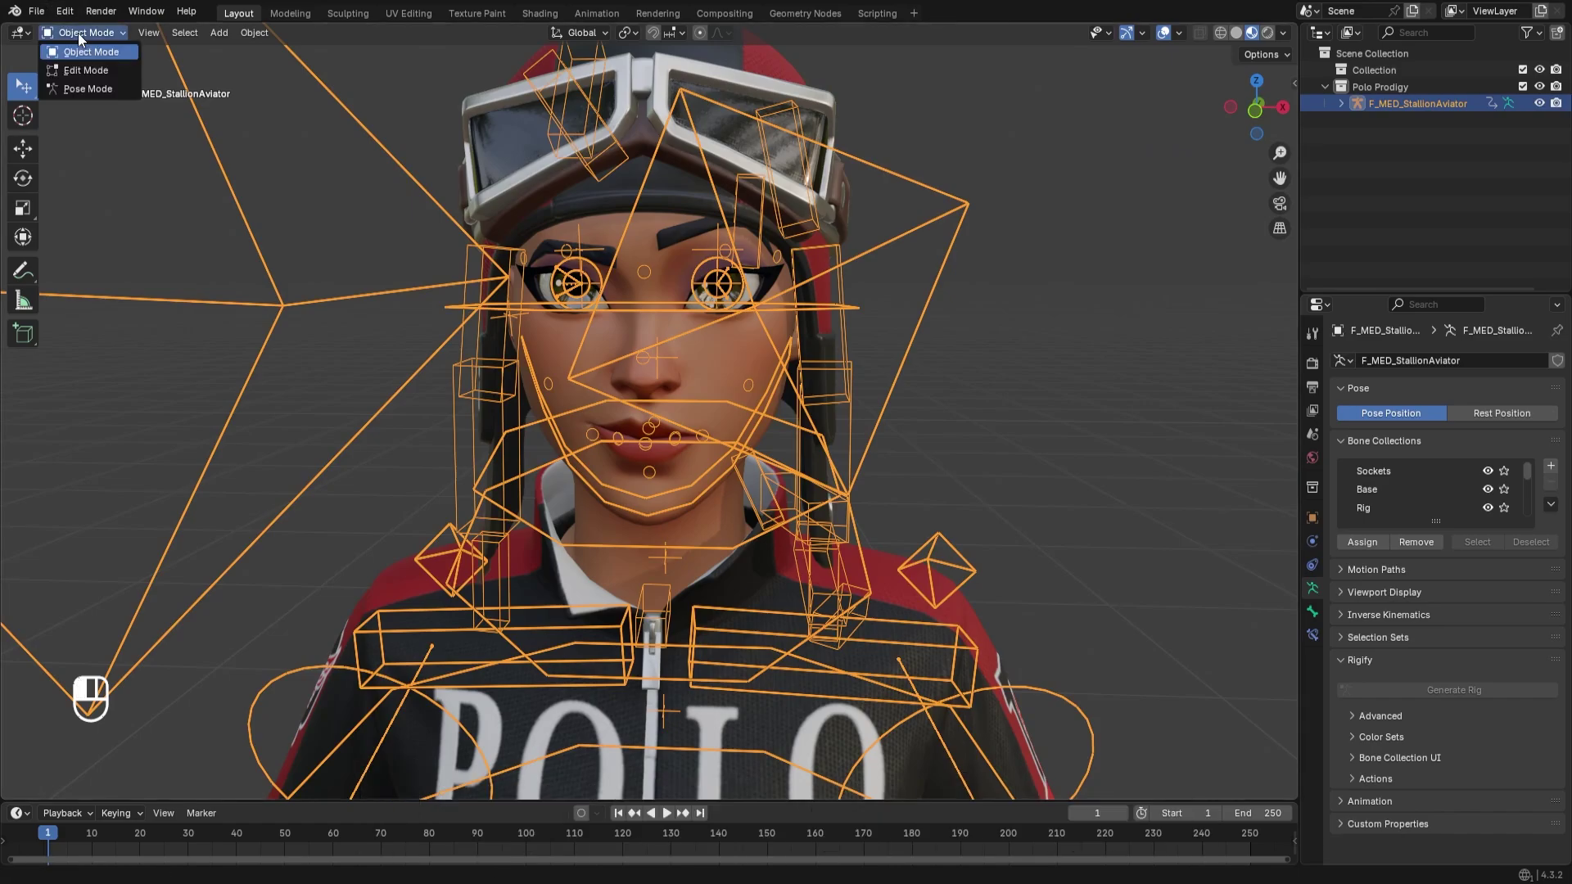
pyautogui.click(46, 88)
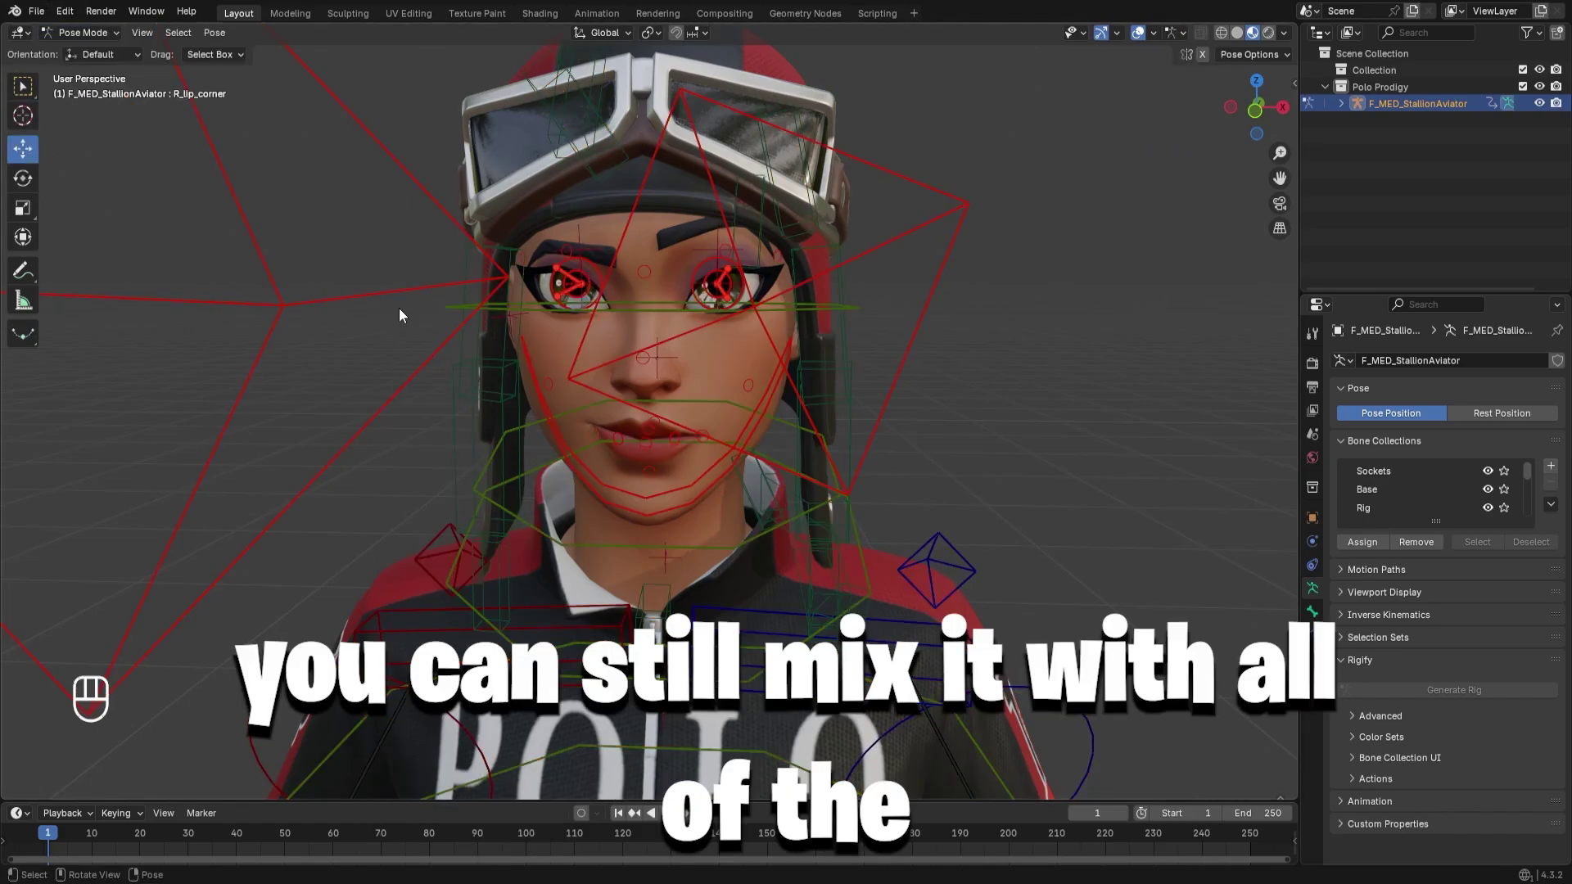
# - Try moving the C_nose_bridge bone upward along Z, and undo the move
pyautogui.hotkey('shift', '`')
pyautogui.press('w')
pyautogui.press('s')
pyautogui.click(717, 380)
pyautogui.click(648, 300)
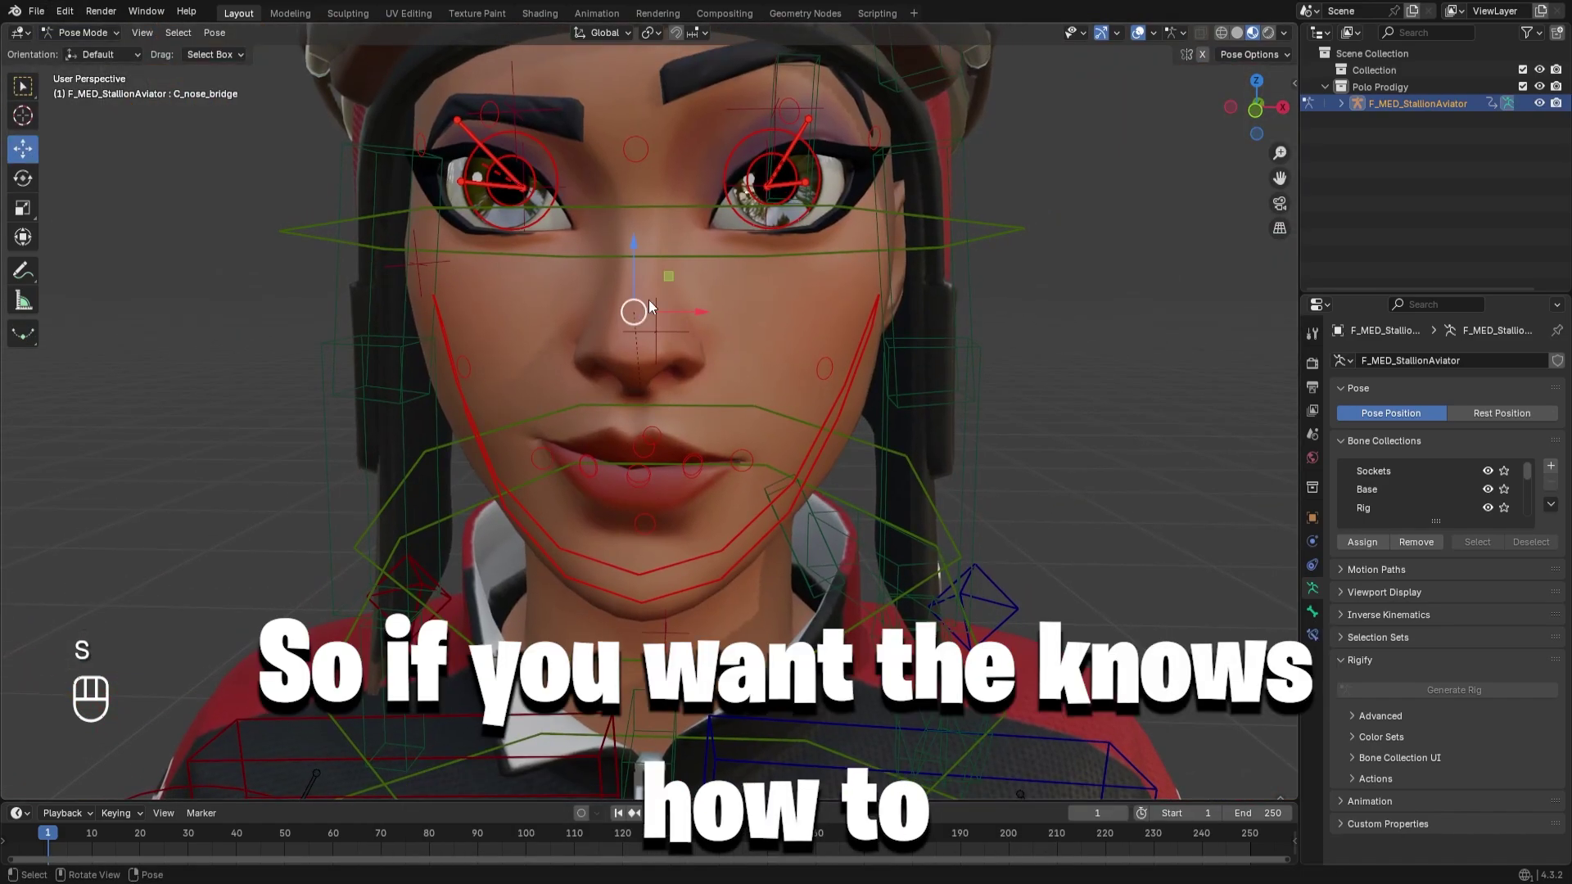
pyautogui.moveTo(634, 249); pyautogui.dragTo(633, 5)
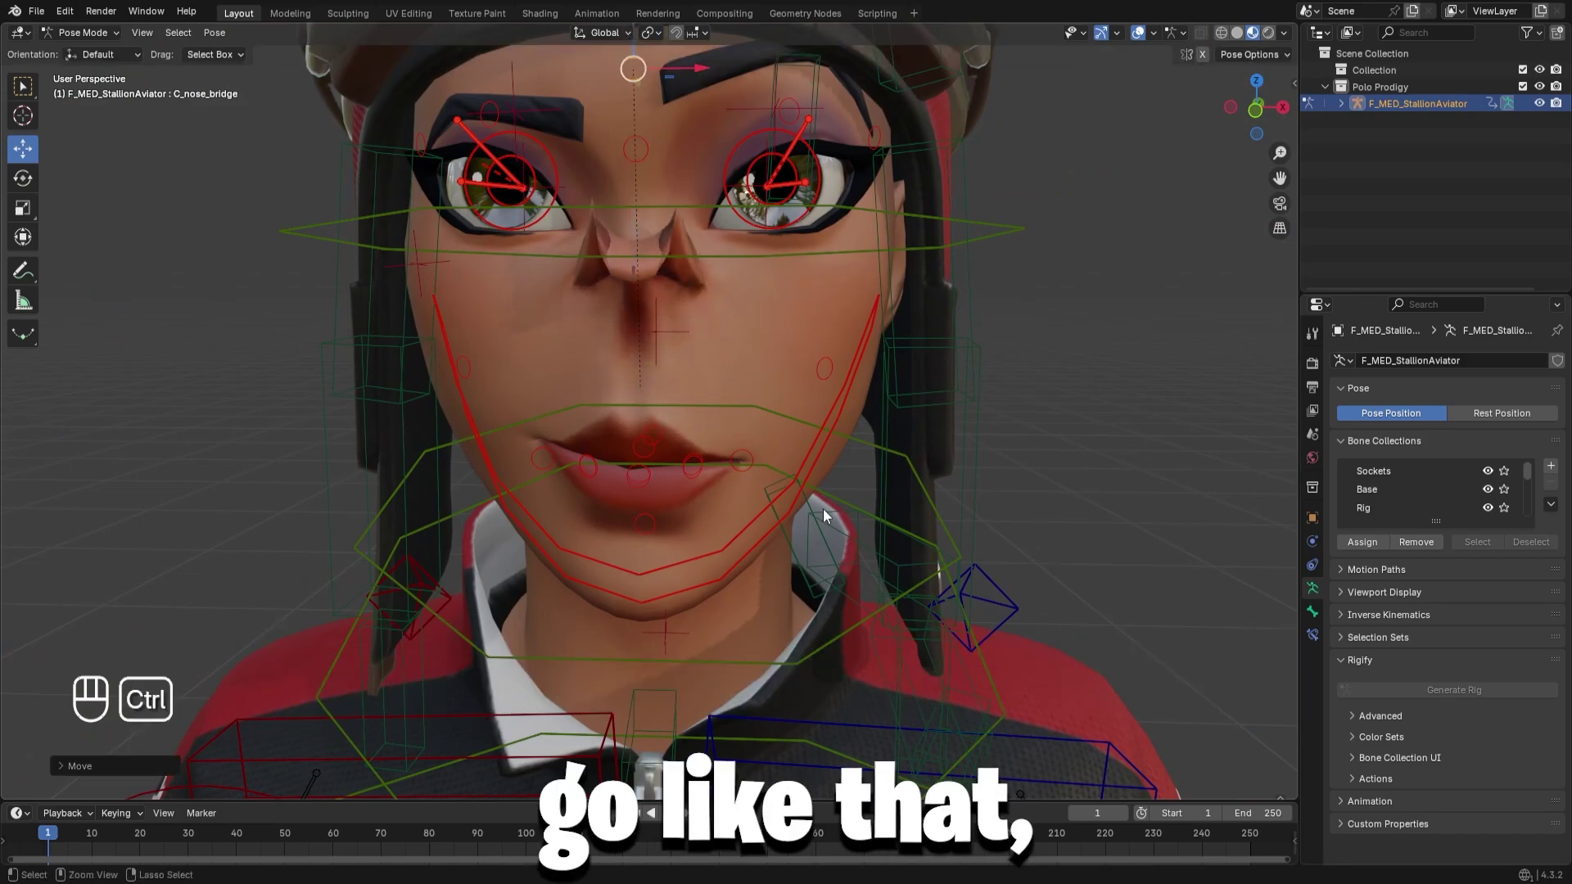
pyautogui.hotkey('ctrl', 'z')
# - Try rotating the C_jaw bone to open the mouth, and undo the rotation
pyautogui.click(824, 511)
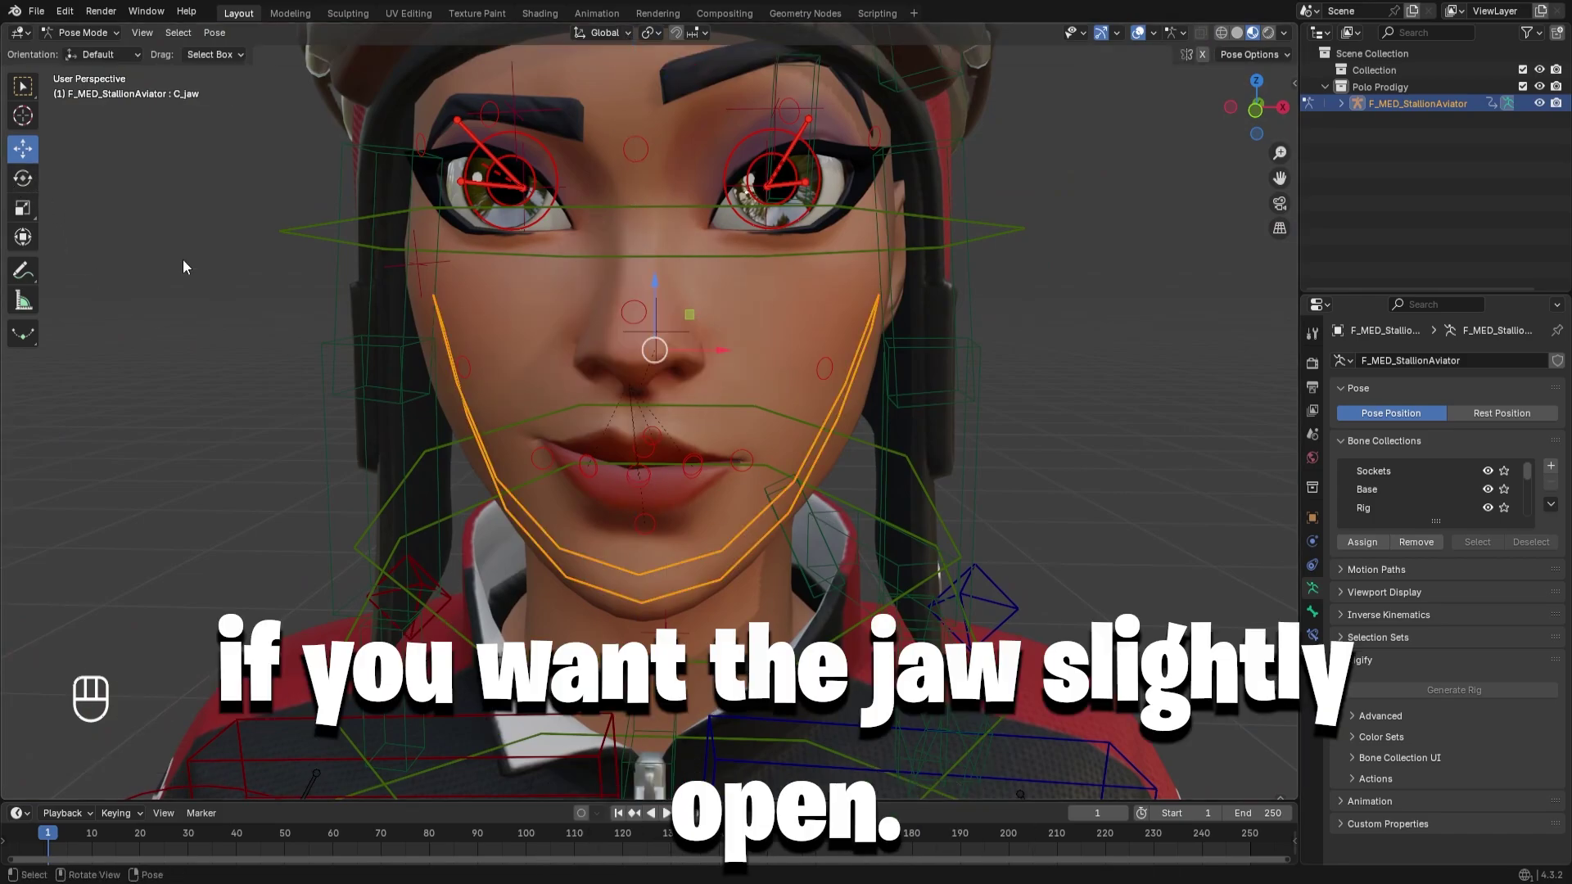
pyautogui.click(23, 177)
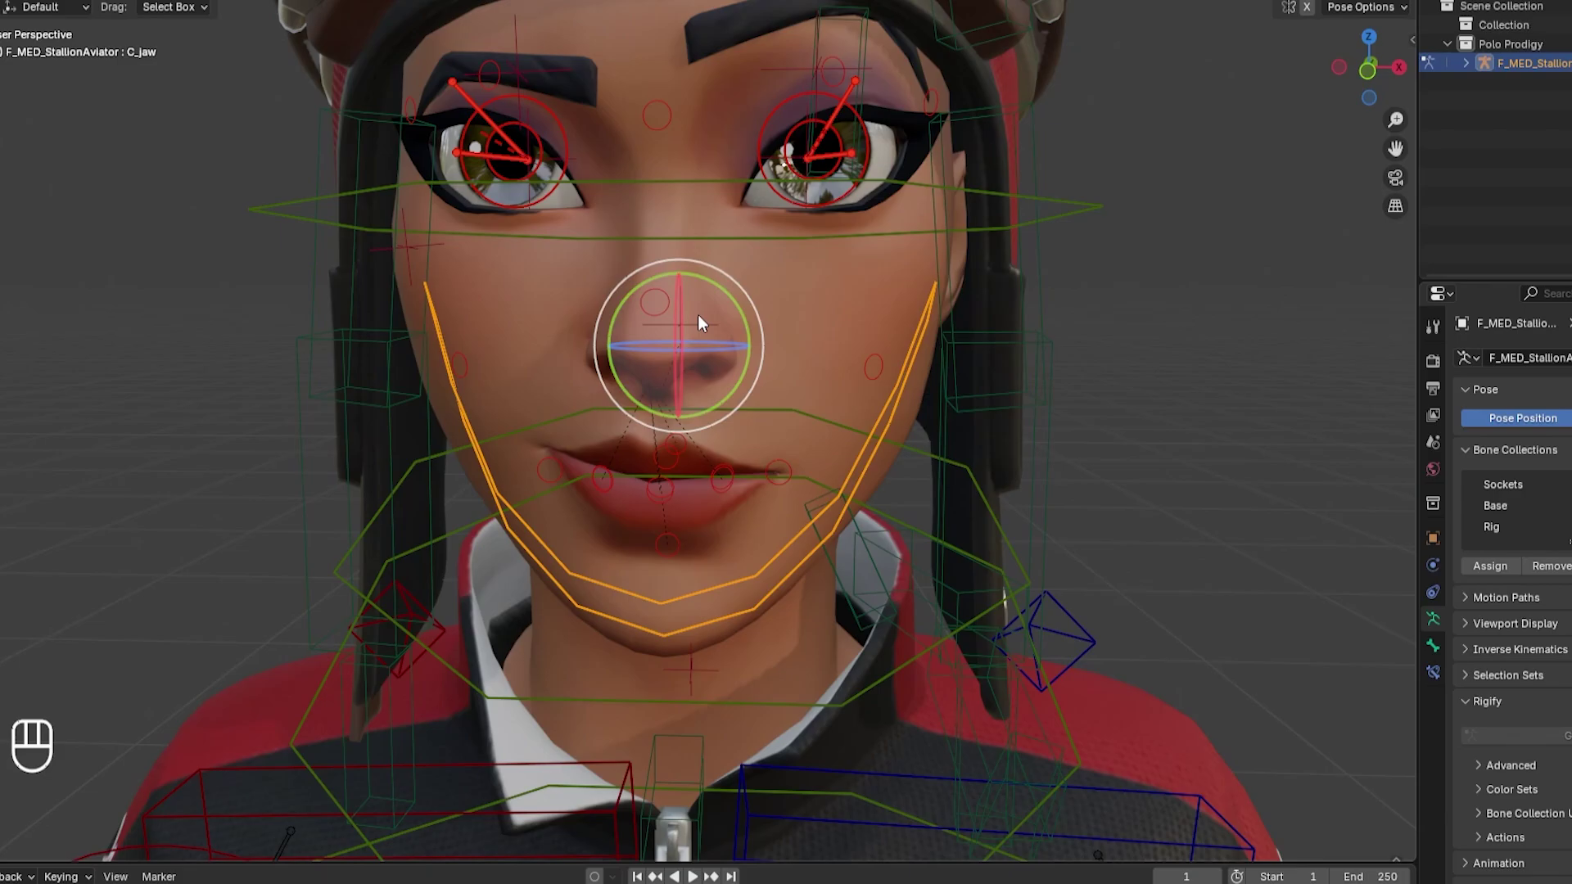
pyautogui.moveTo(699, 311); pyautogui.dragTo(225, 172)
pyautogui.hotkey('ctrl', 'z')
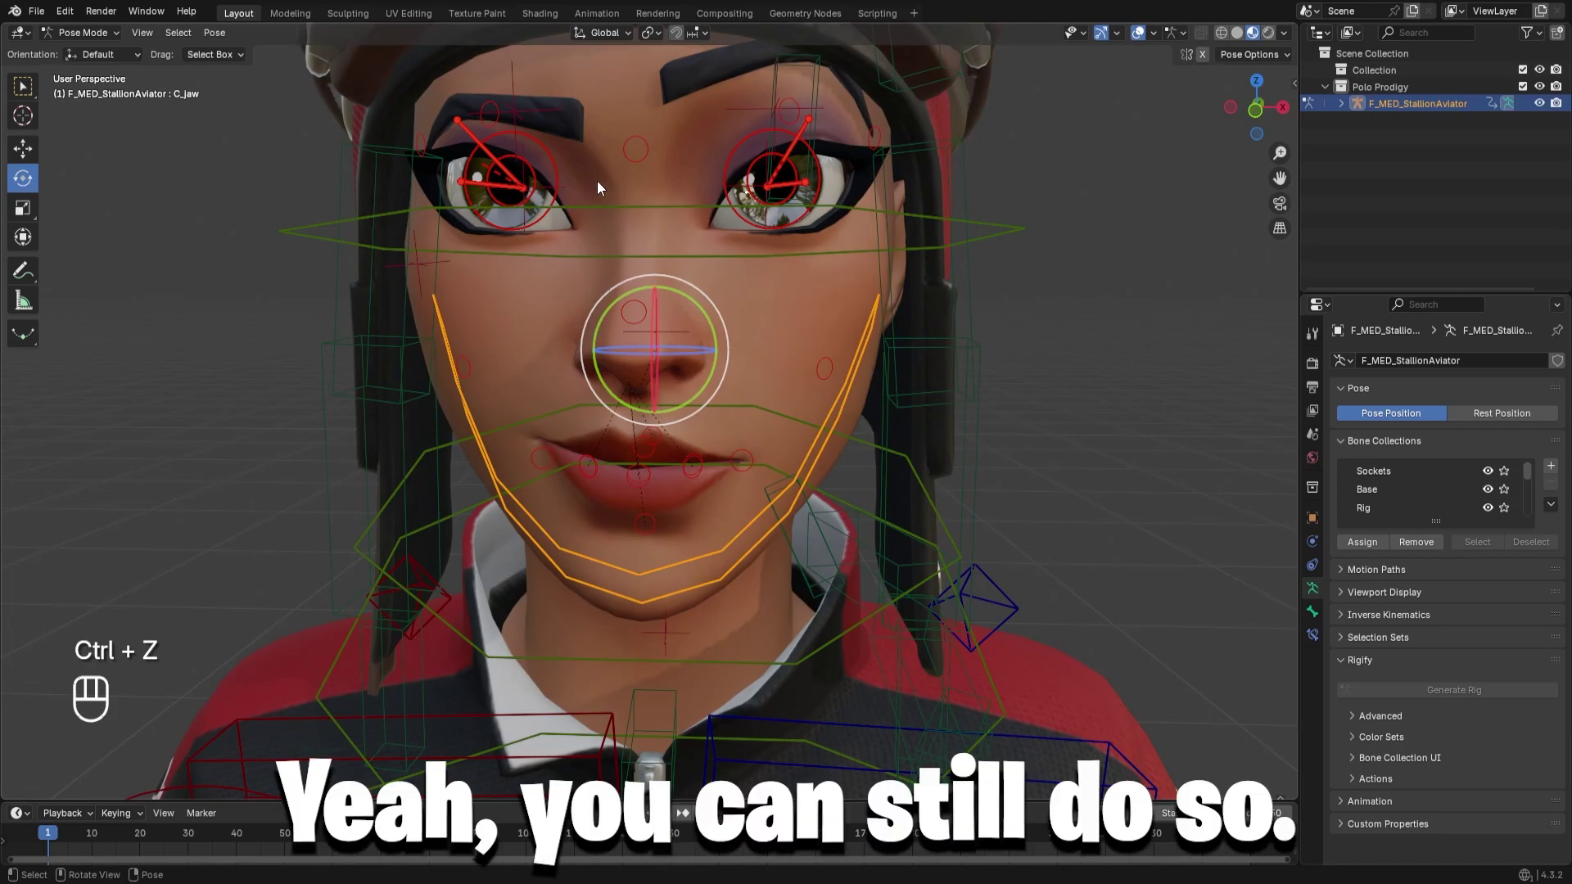
# - Move the control bone between the eyebrows upward and hide the viewport overlays
pyautogui.click(508, 114)
pyautogui.click(23, 148)
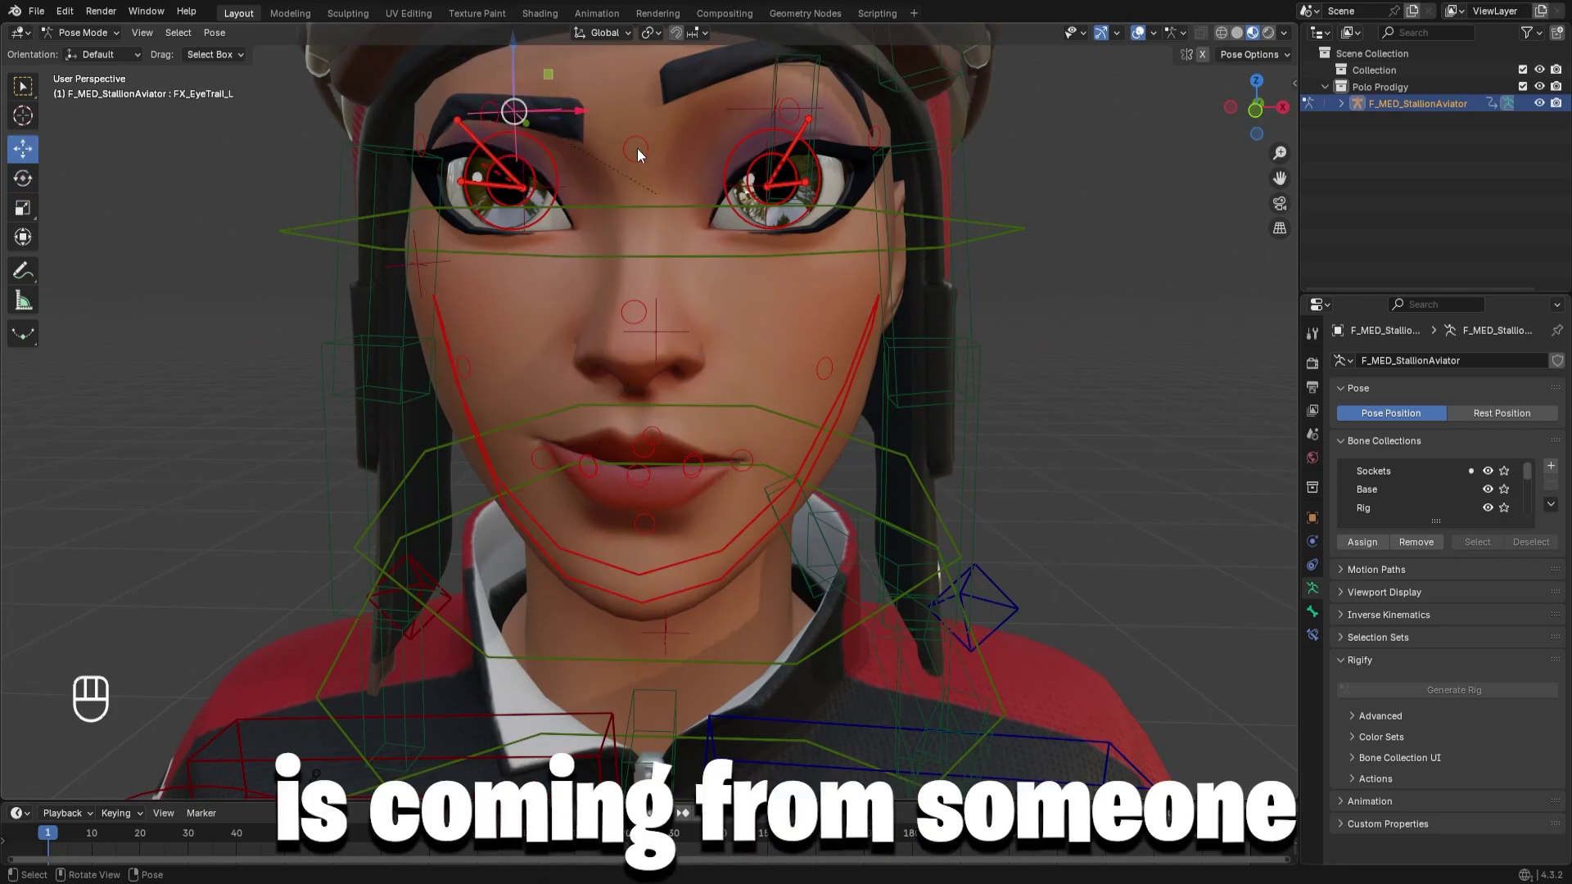
pyautogui.moveTo(640, 113); pyautogui.dragTo(683, 33)
pyautogui.click(1144, 34)
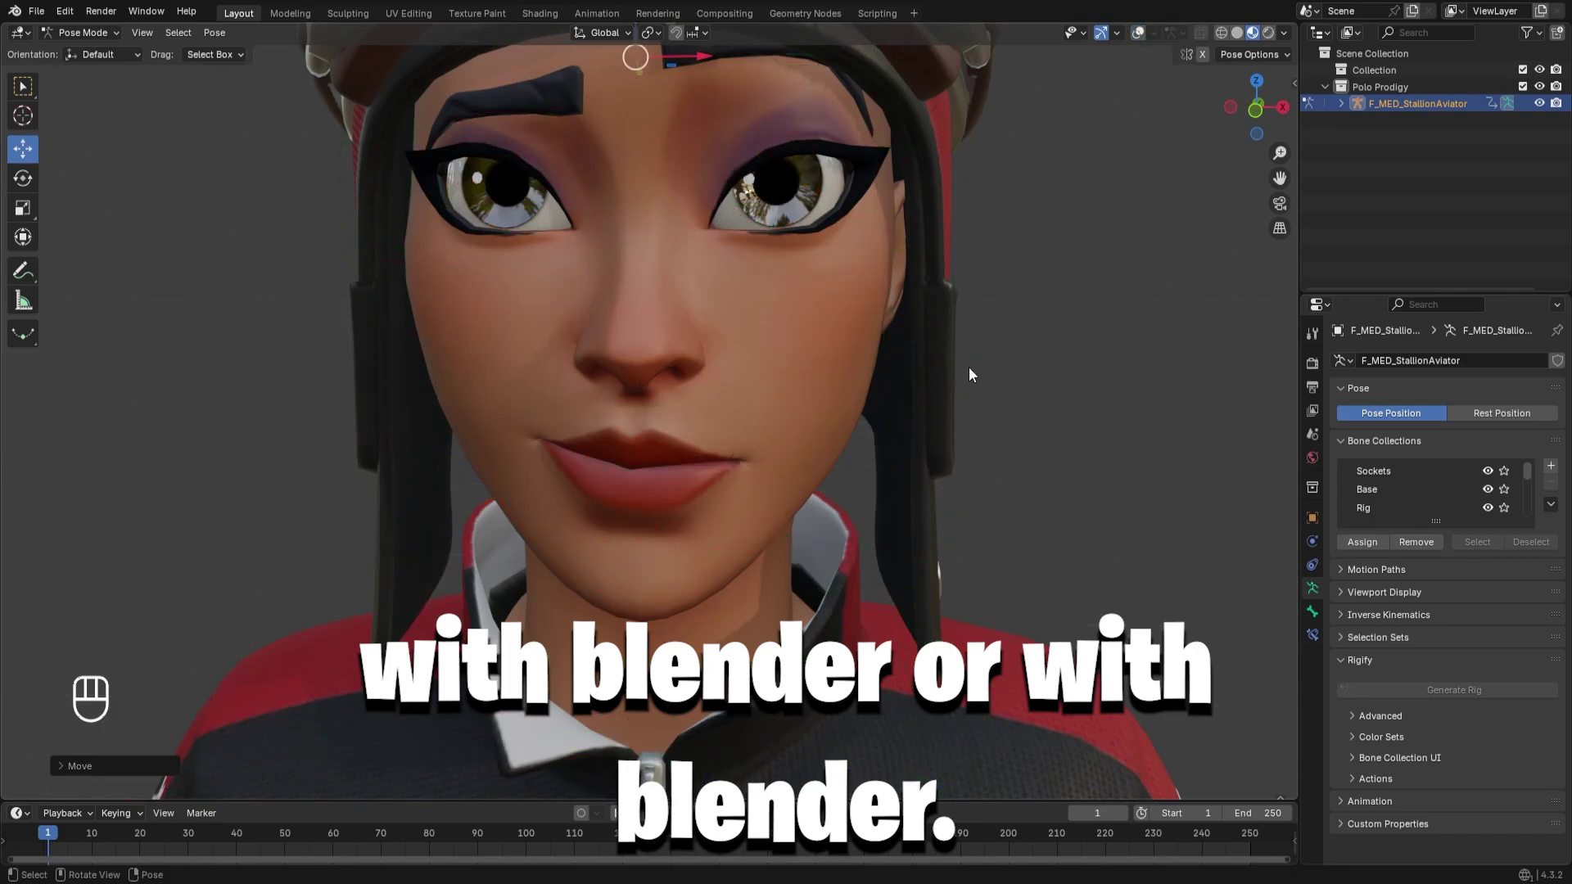
# - Examine the character's facial expression from different distances and angles
pyautogui.hotkey('shift', '`')
pyautogui.press('s')
pyautogui.press('w')
pyautogui.click(1004, 373)
pyautogui.hotkey('shift', '`')
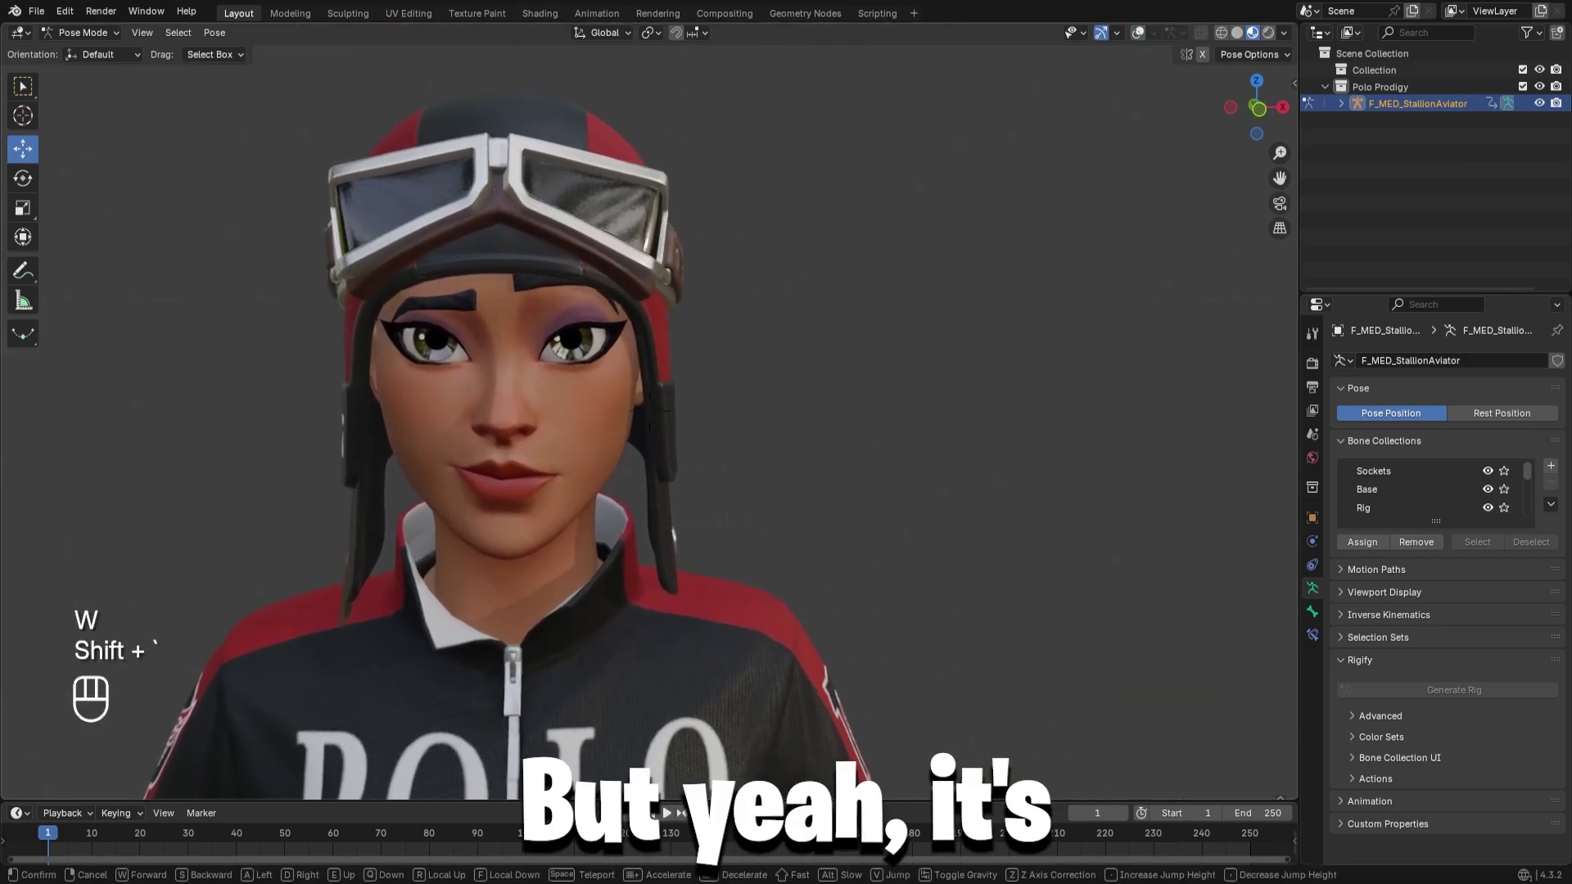
pyautogui.press('s')
pyautogui.press('z')
pyautogui.press('z')
pyautogui.press('d')
pyautogui.press('w')
pyautogui.press('w')
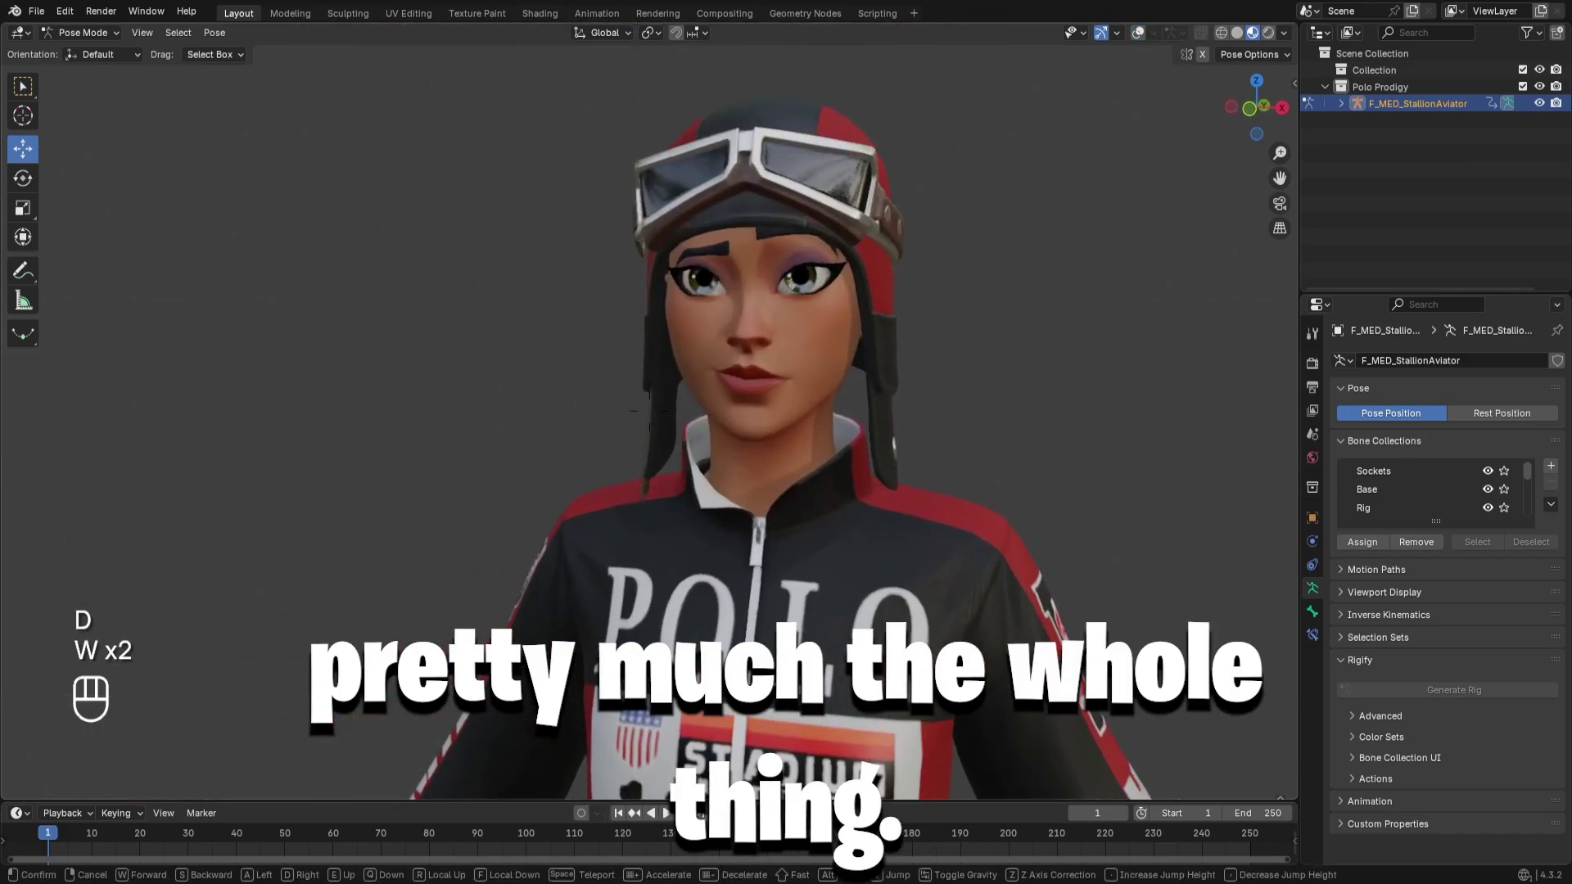
pyautogui.press('s')
pyautogui.press('s')
pyautogui.press('a')
pyautogui.press('shift')
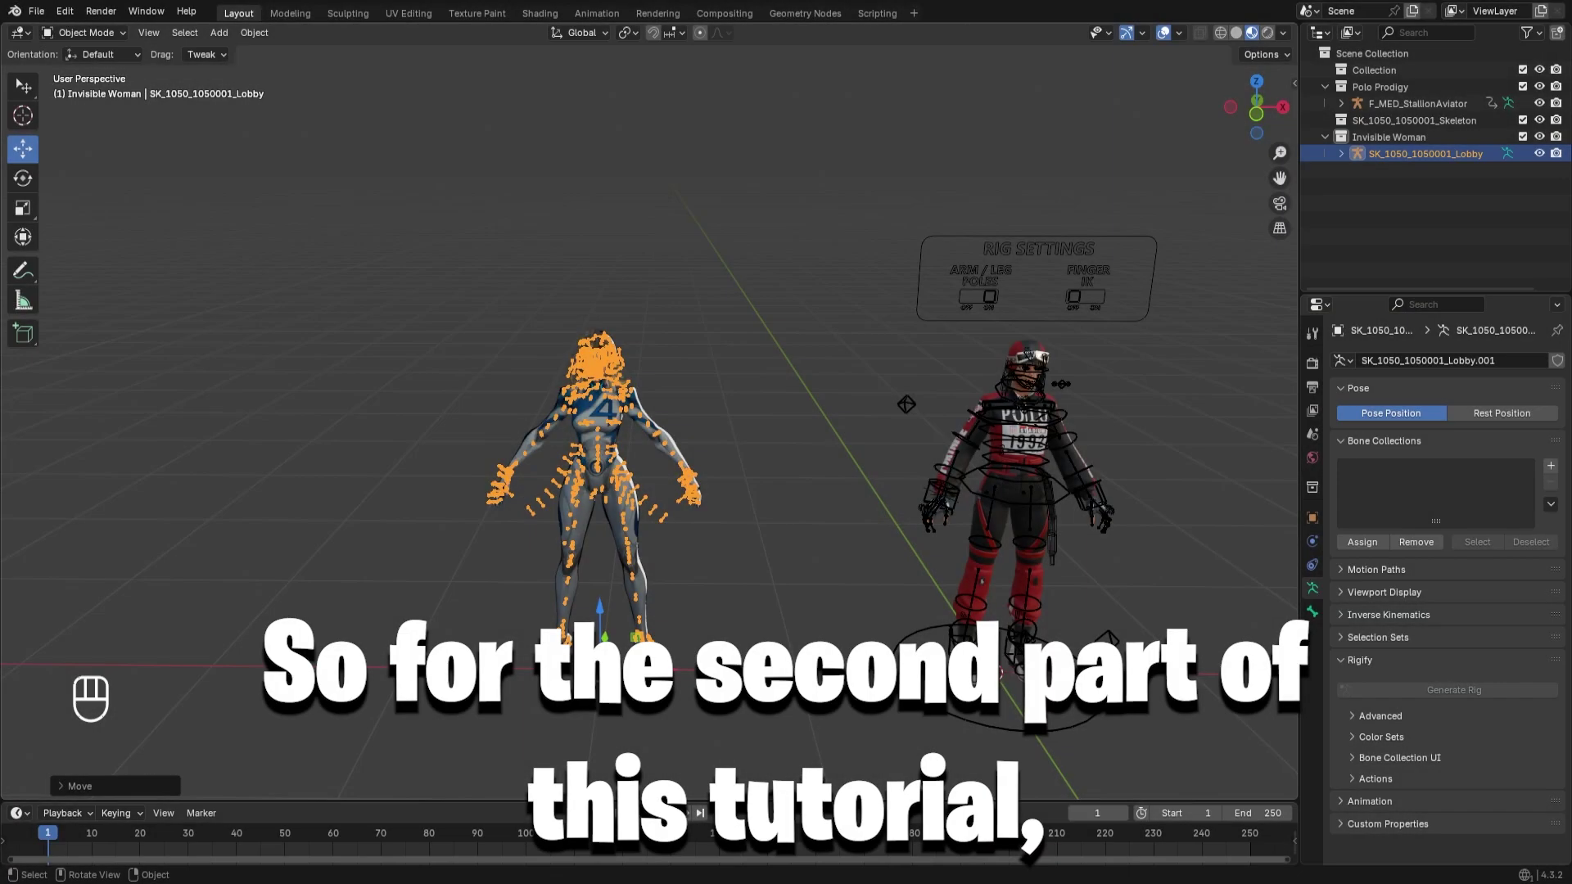
# - Select the Invisible Woman's body mesh and turn off Bones in the viewport overlays
pyautogui.click(754, 246)
pyautogui.hotkey('shift', '`')
pyautogui.press('w')
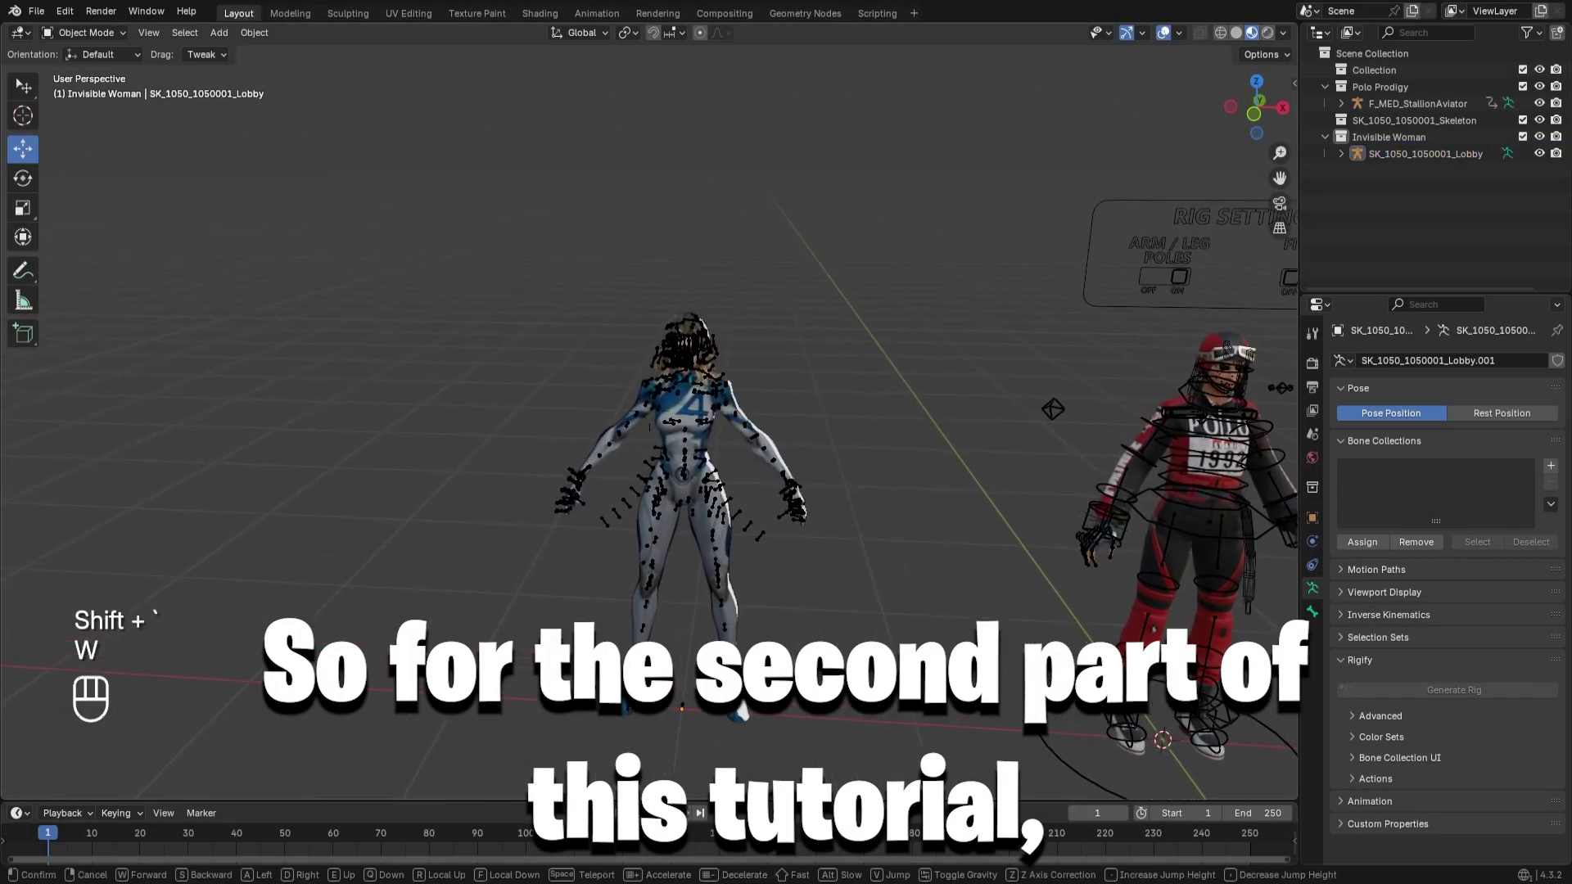
pyautogui.press('w')
pyautogui.click(680, 513)
pyautogui.click(680, 505)
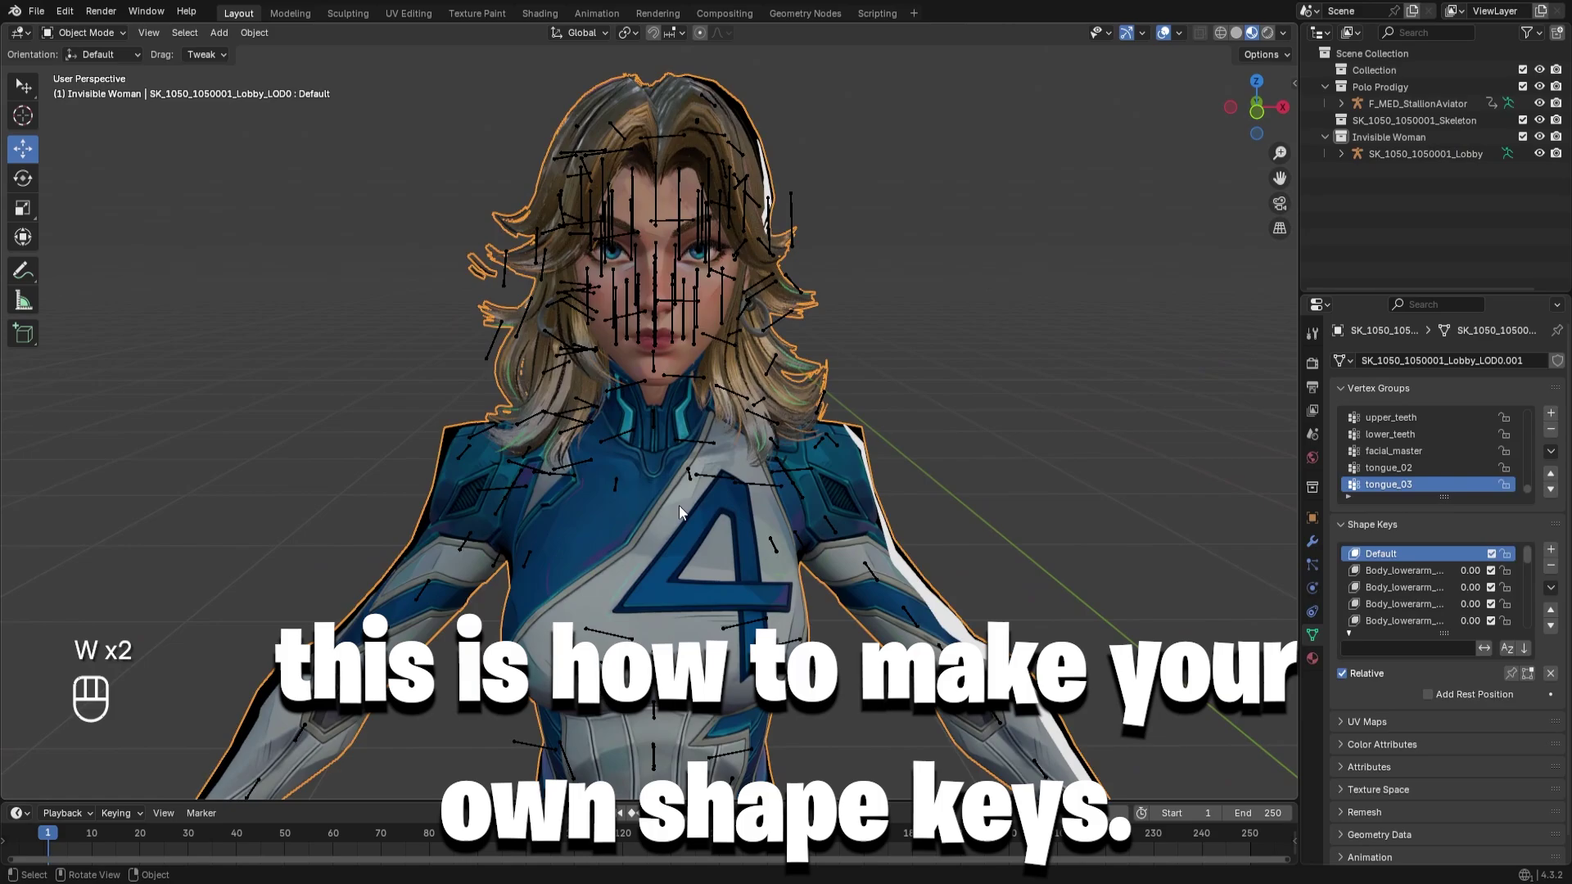
pyautogui.click(1180, 33)
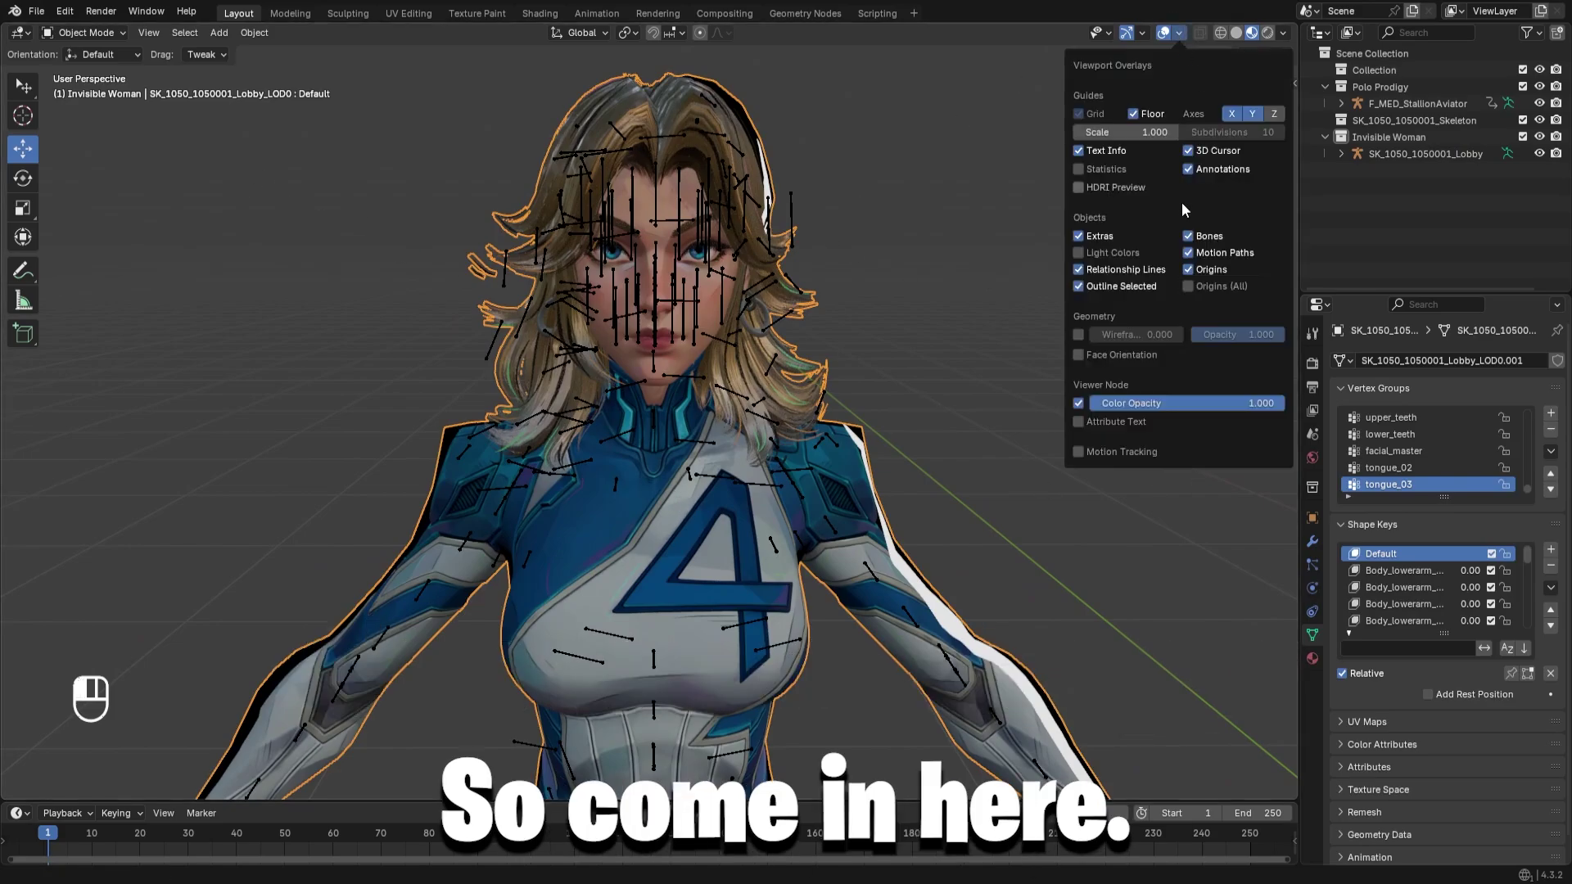
pyautogui.click(1217, 234)
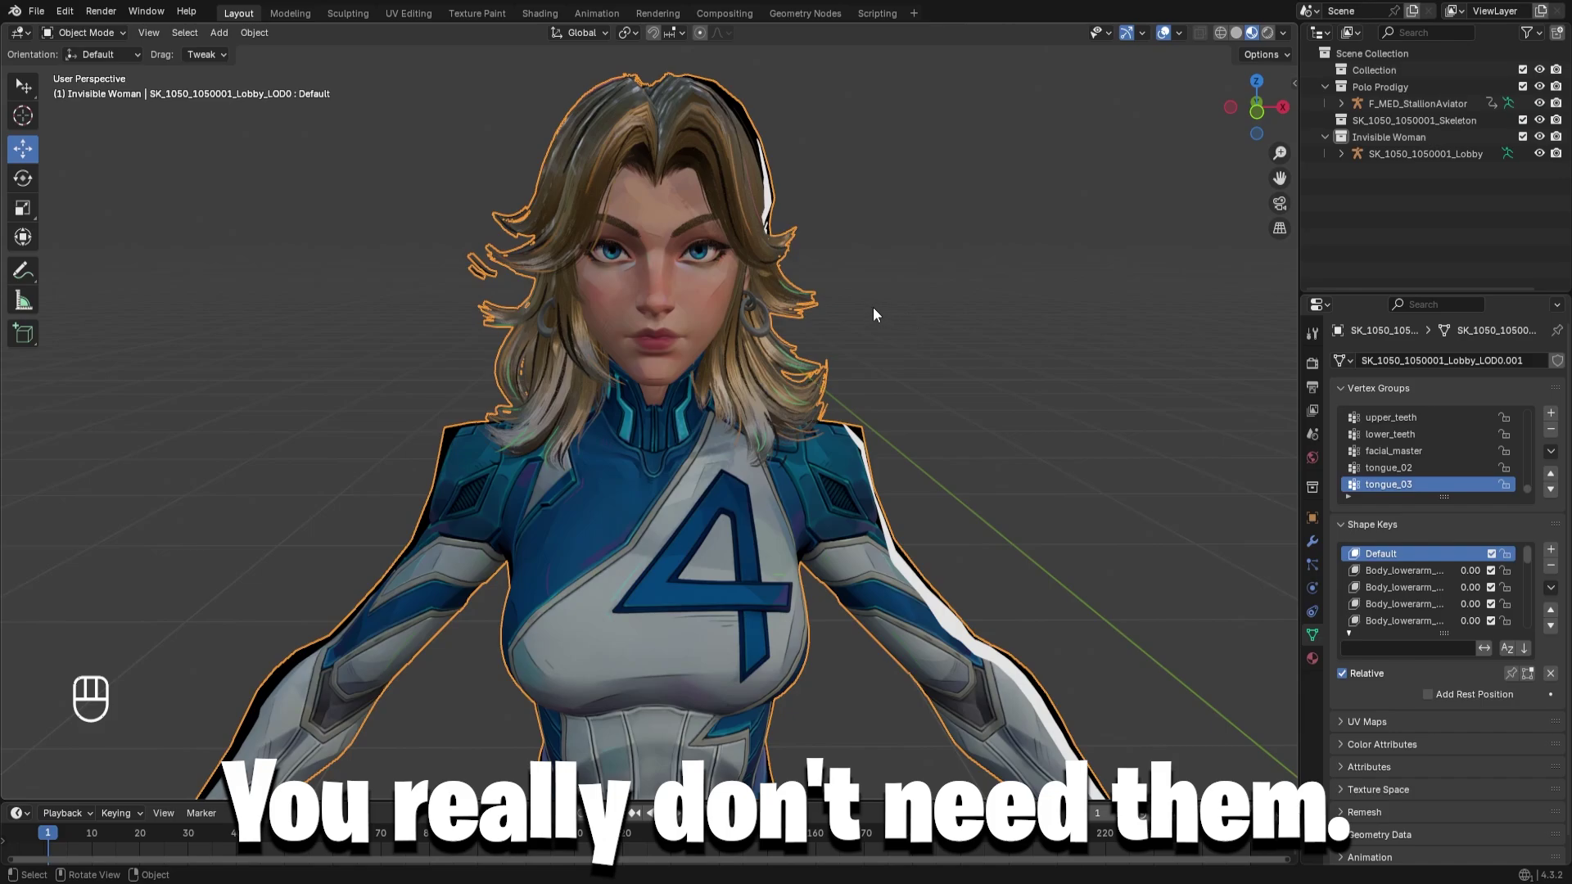
# - Examine the Invisible Woman model at full-body distance and close up on the face
pyautogui.hotkey('shift', '`')
pyautogui.press('s')
pyautogui.press('s')
pyautogui.press('s')
pyautogui.press('s')
pyautogui.press('s')
pyautogui.press('s')
pyautogui.press('d')
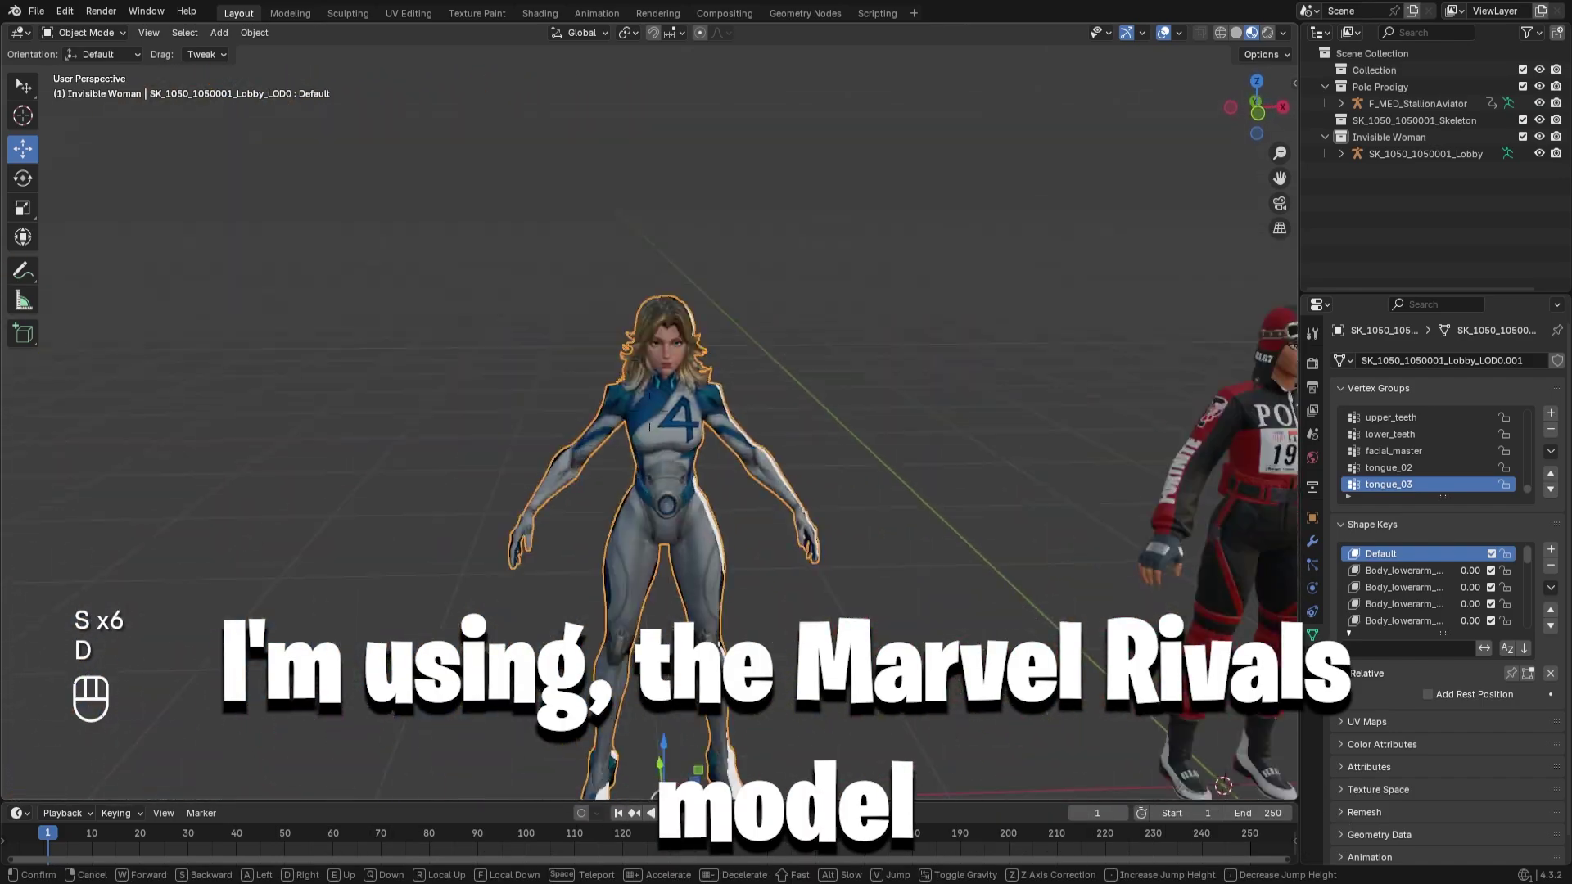
pyautogui.press('w')
pyautogui.press('d')
pyautogui.press('w')
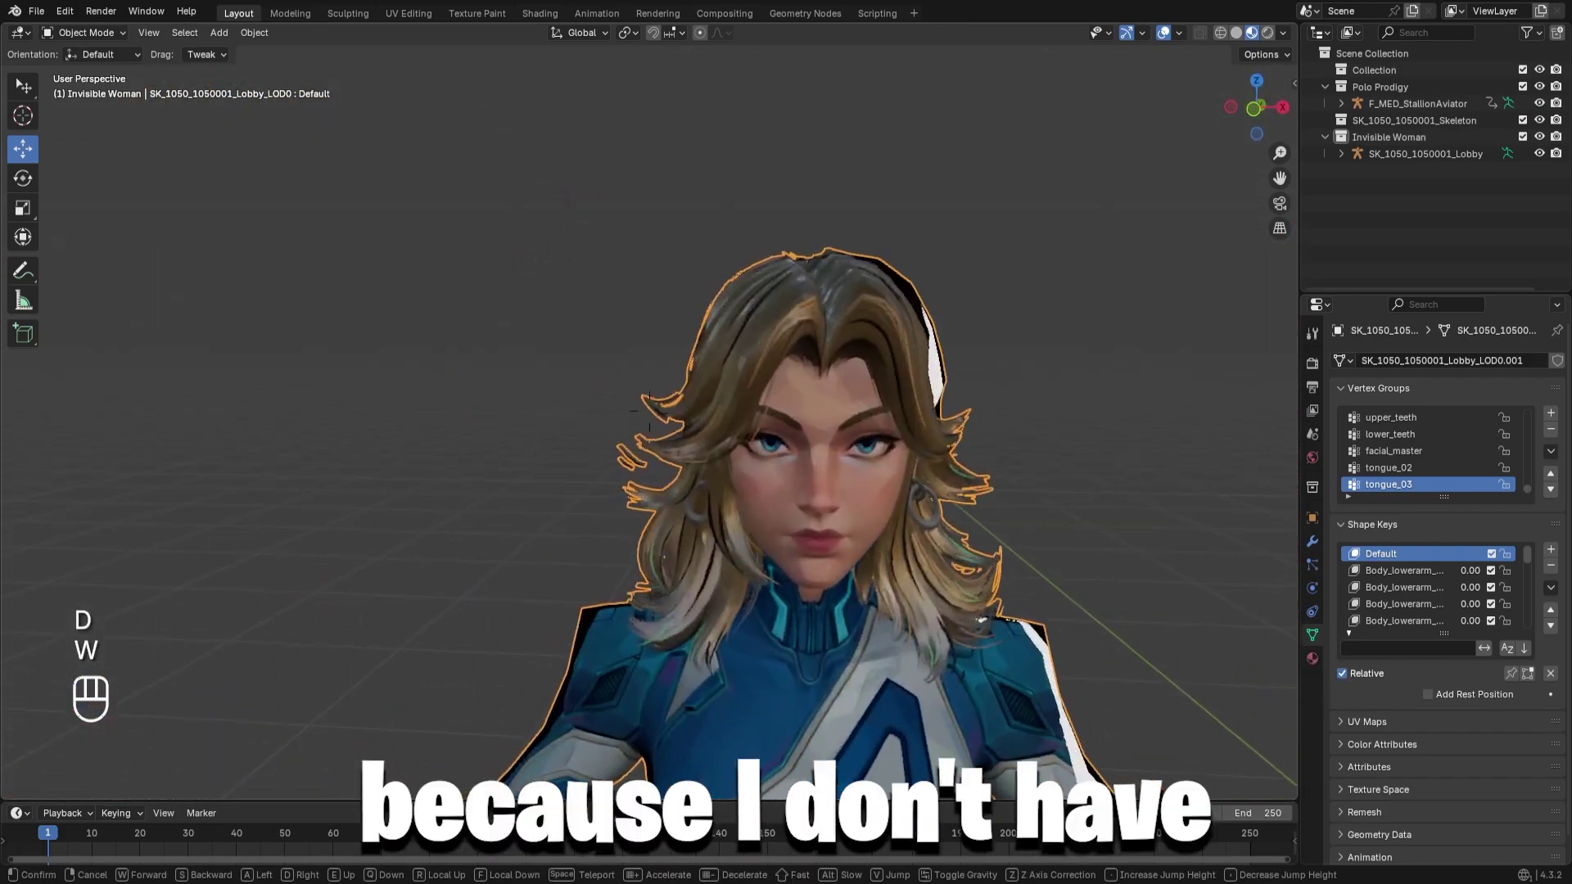
pyautogui.hotkey('shift', '`')
pyautogui.press('w')
pyautogui.press('s')
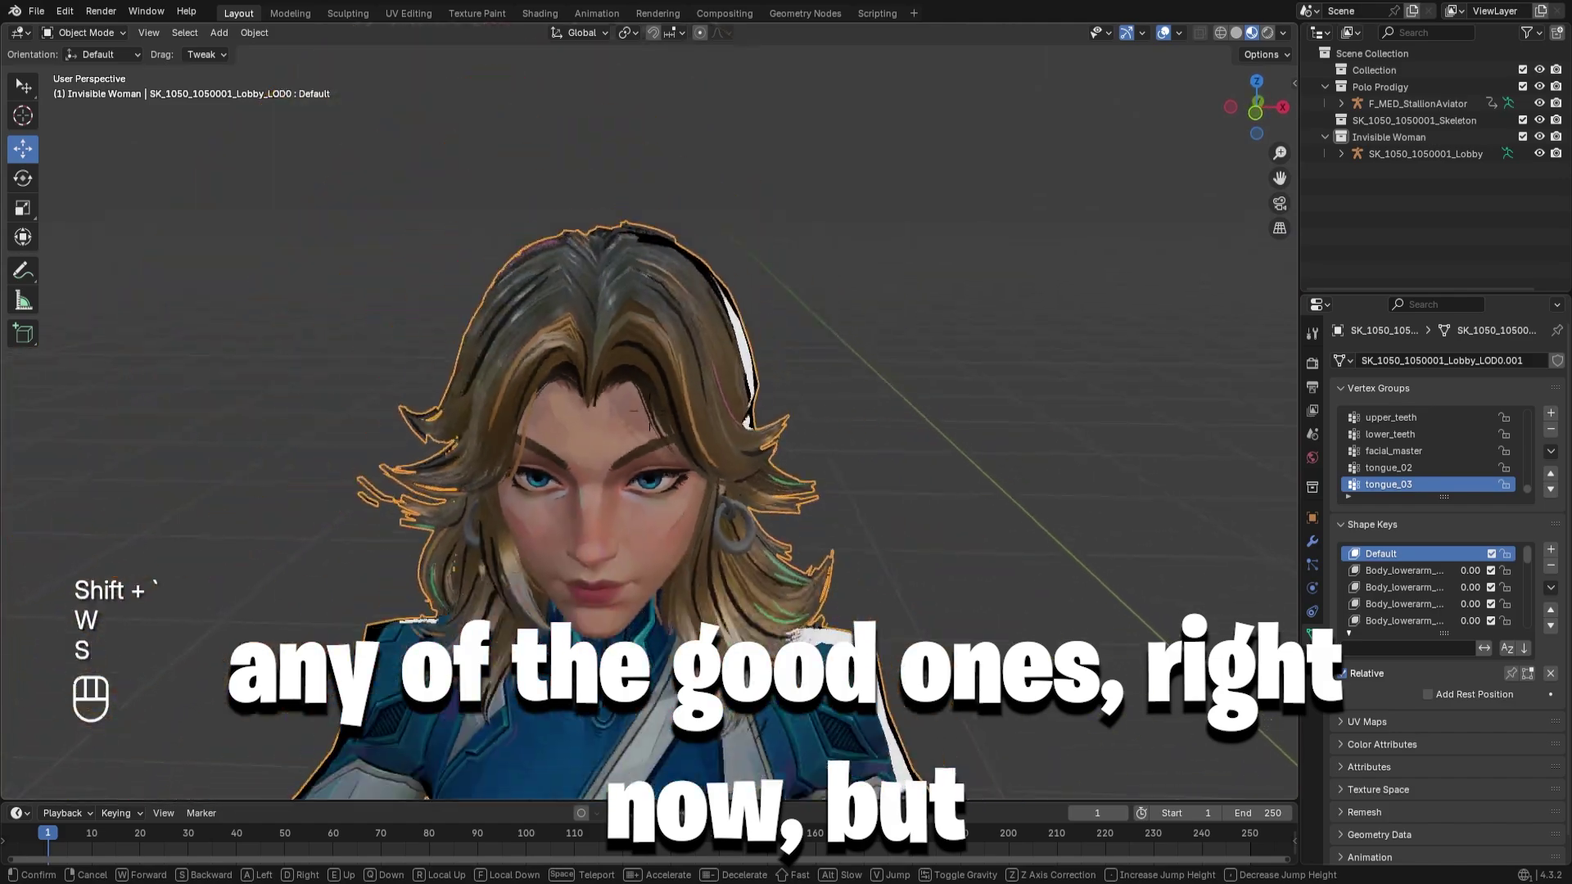
pyautogui.press('w')
pyautogui.press('s')
pyautogui.press('w')
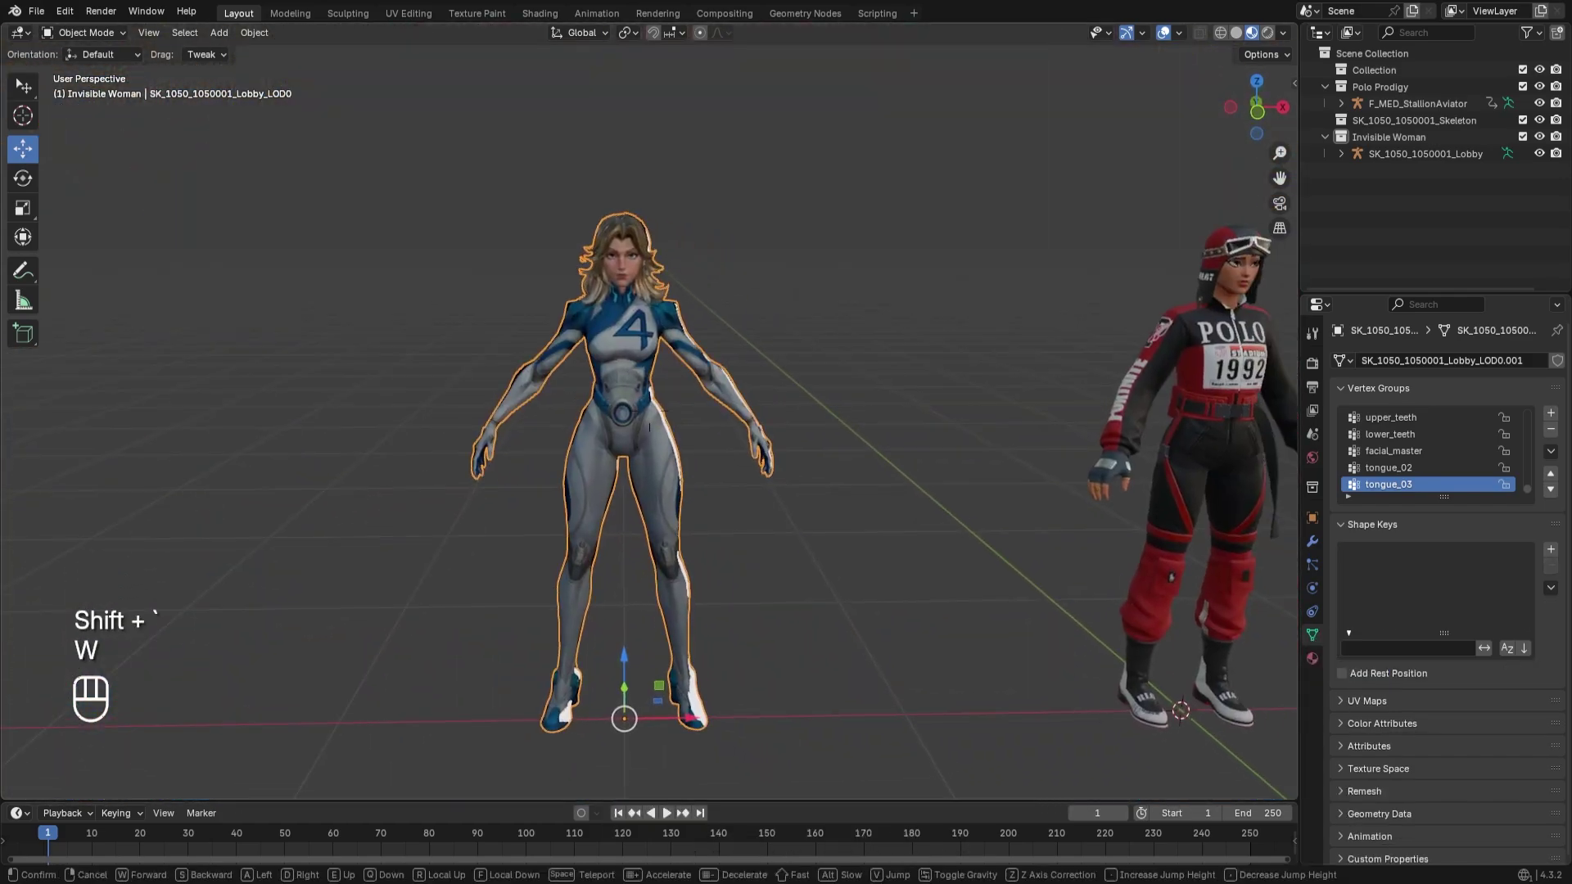
pyautogui.click(835, 368)
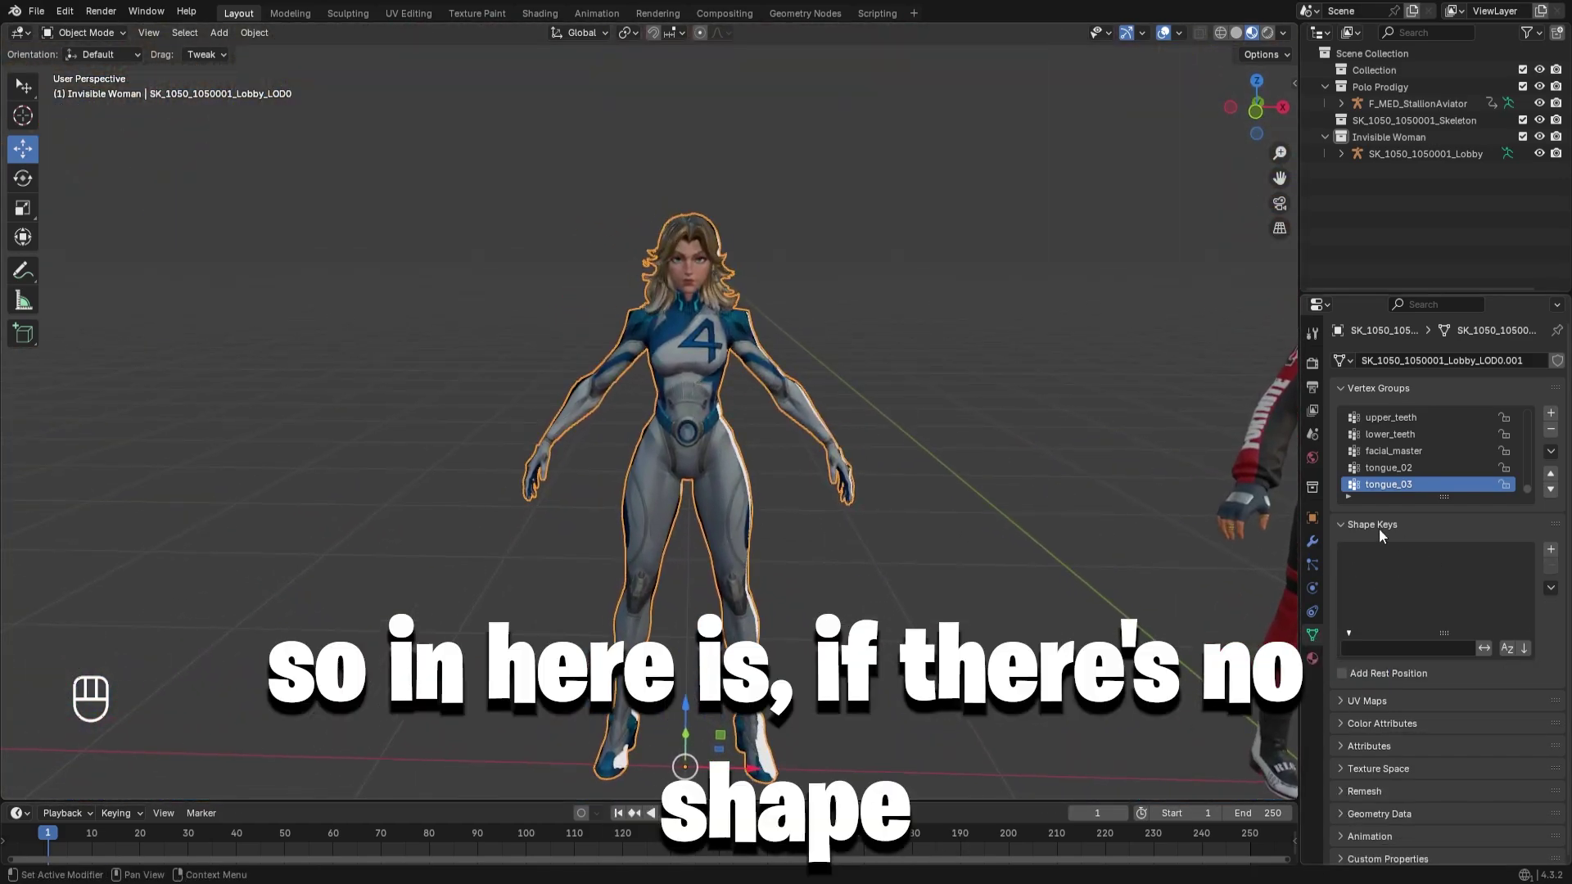
# - Switch the Invisible Woman mesh to Edit Mode and return it to Object Mode
pyautogui.click(86, 33)
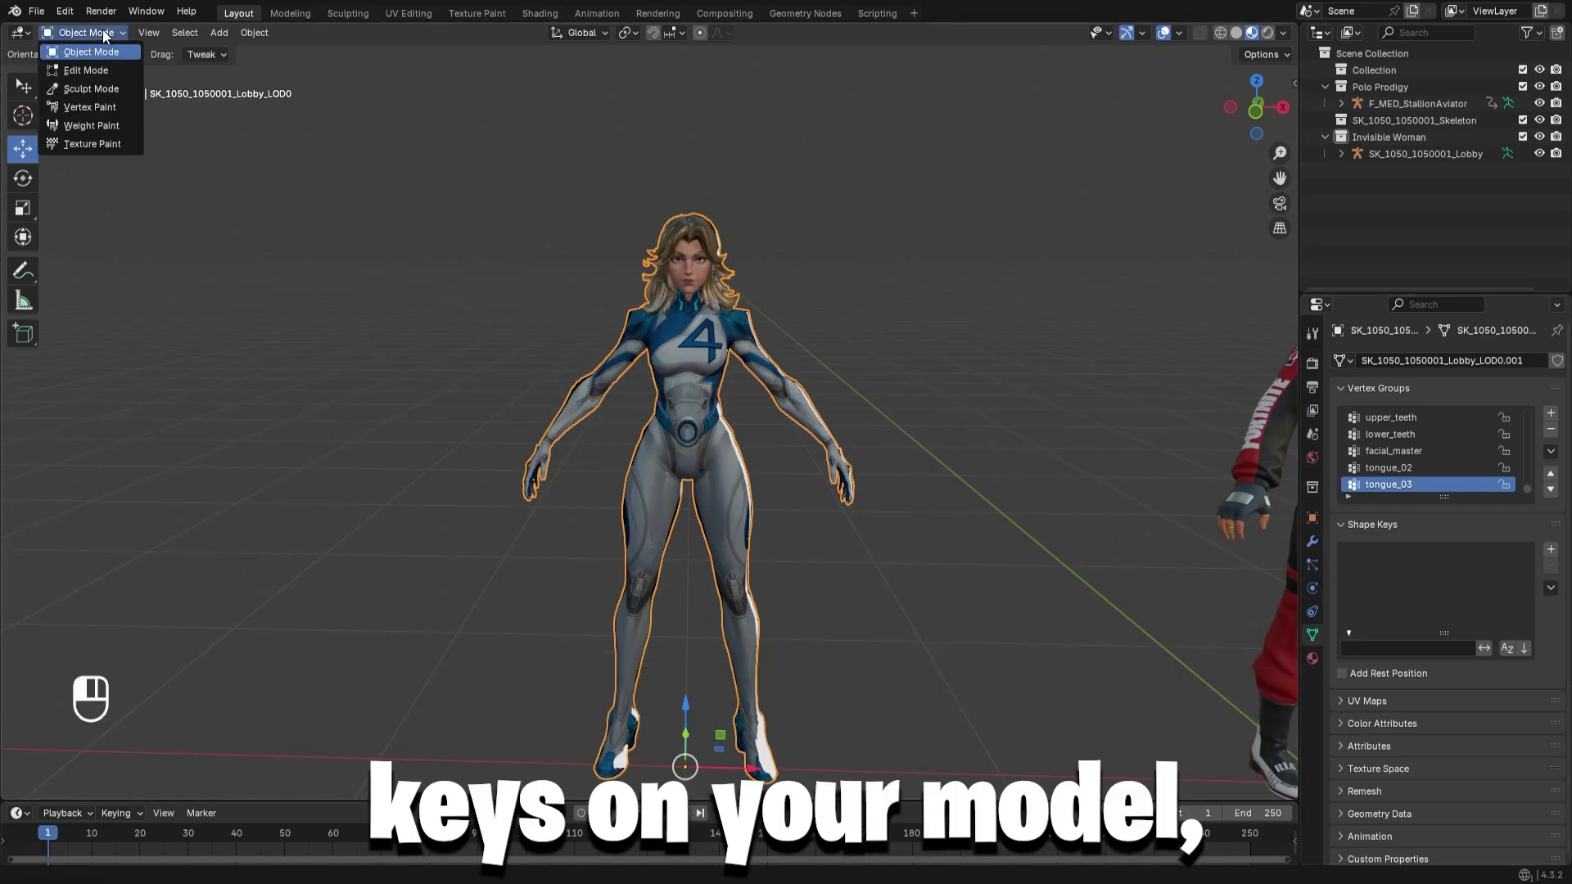
pyautogui.click(82, 51)
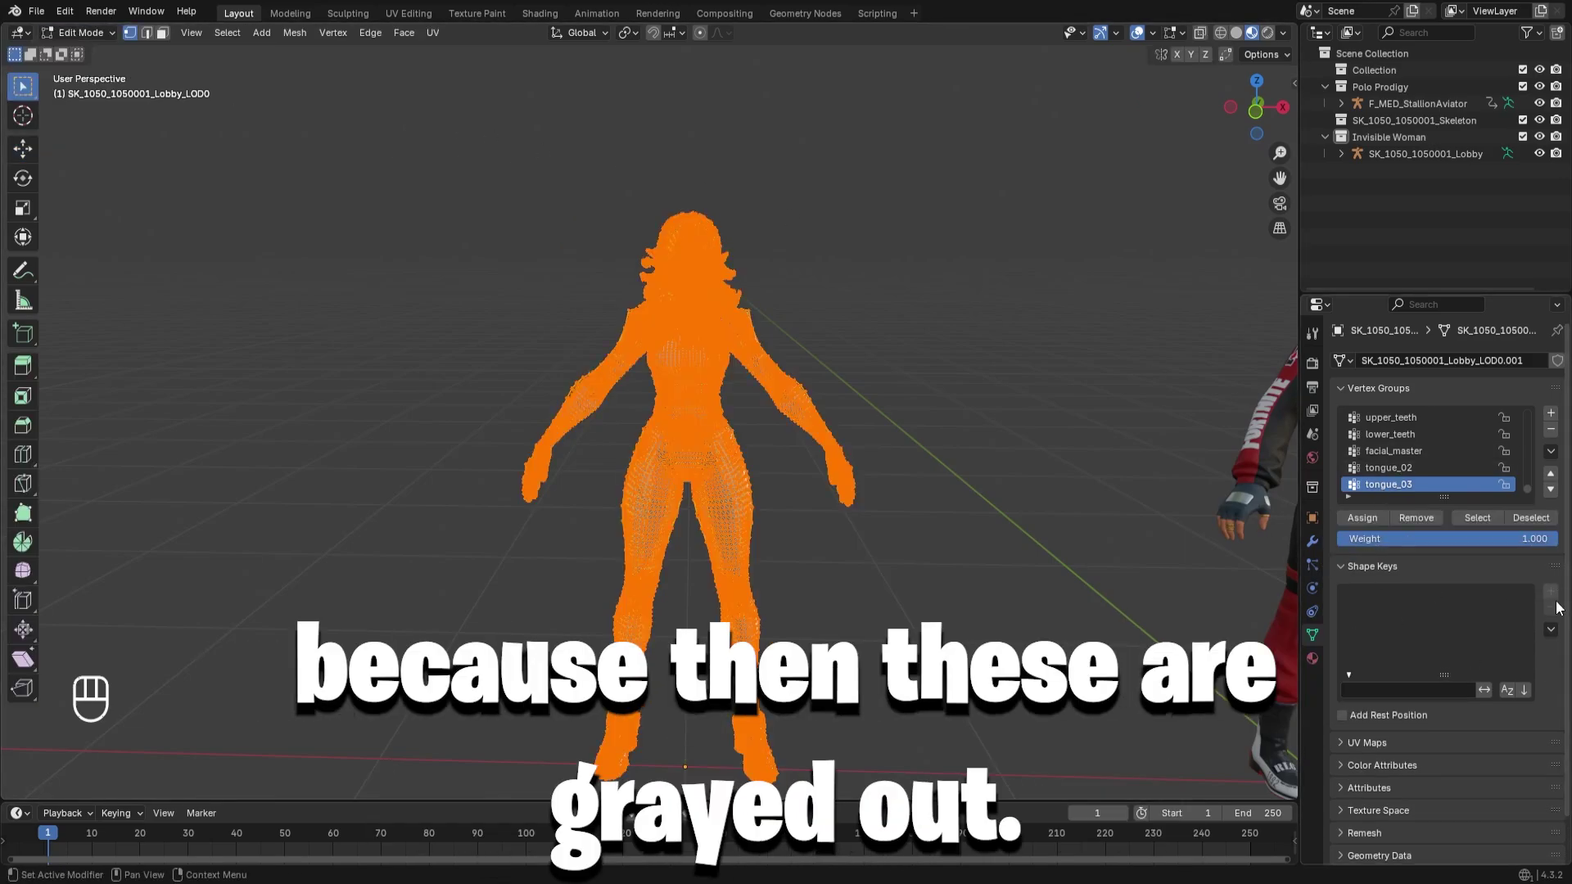
pyautogui.click(86, 33)
pyautogui.click(82, 51)
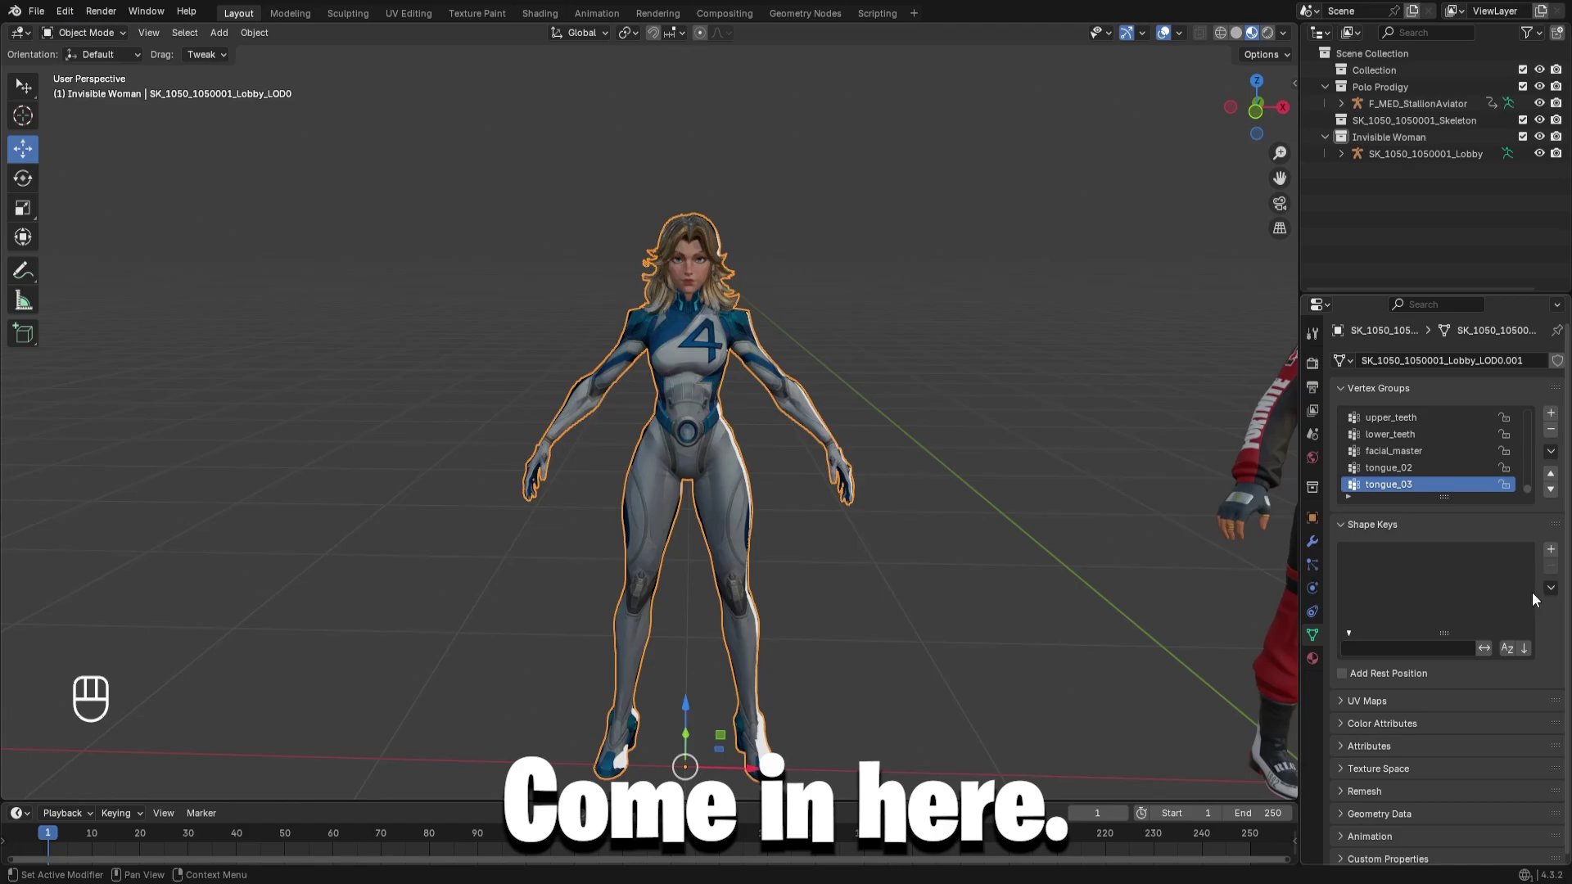
# - Add a base shape key to the Invisible Woman mesh, plus a second shape key named "Mouth smol"
pyautogui.click(1551, 550)
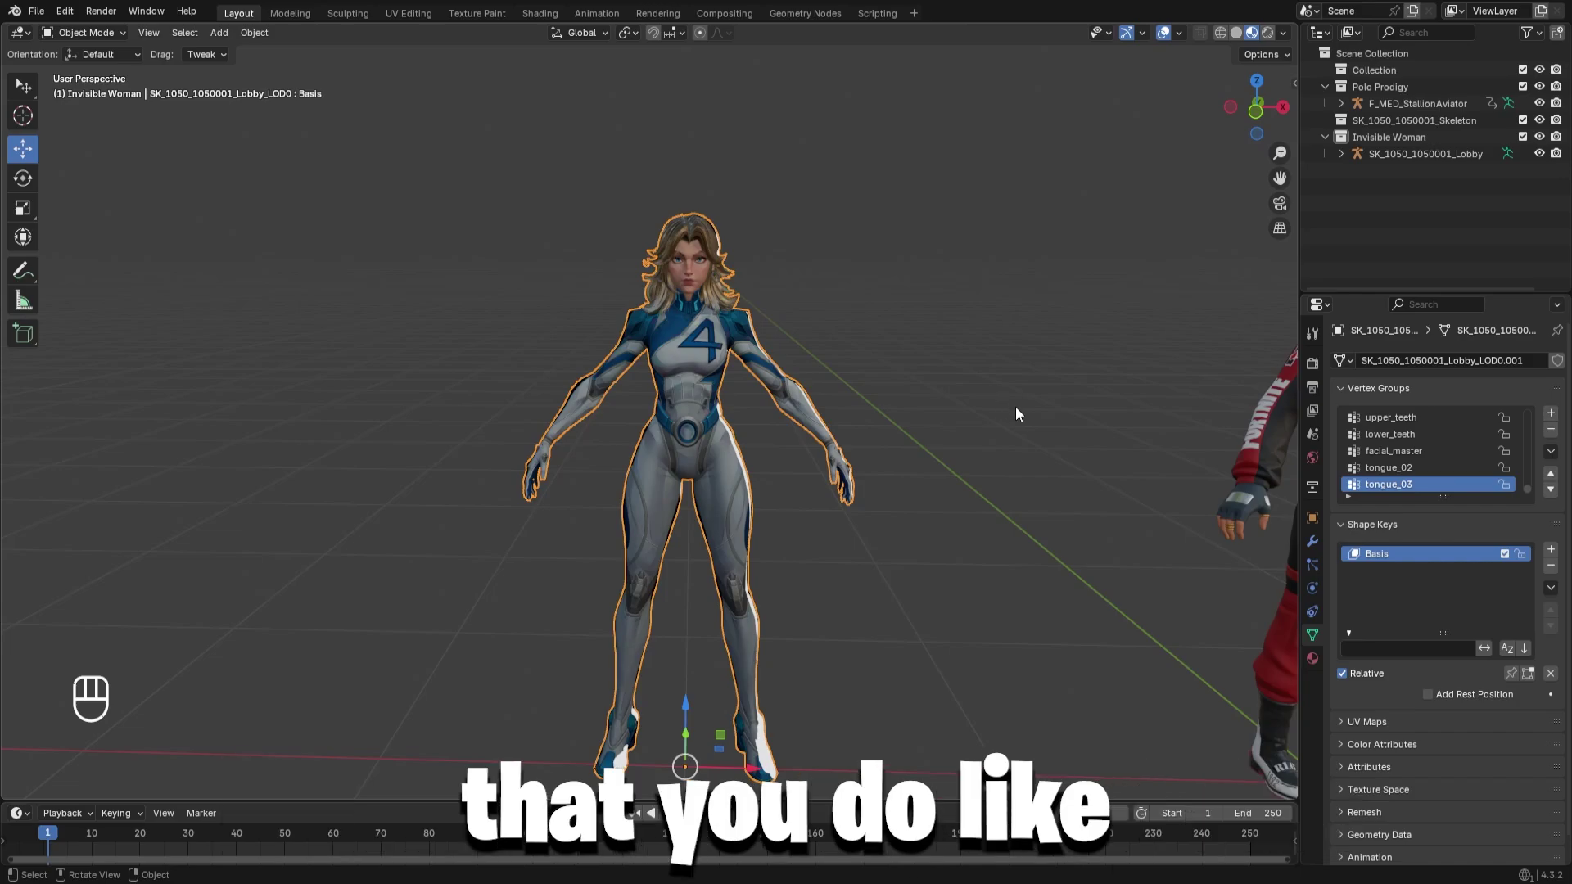
pyautogui.hotkey('shift', '`')
pyautogui.press('w')
pyautogui.press('w')
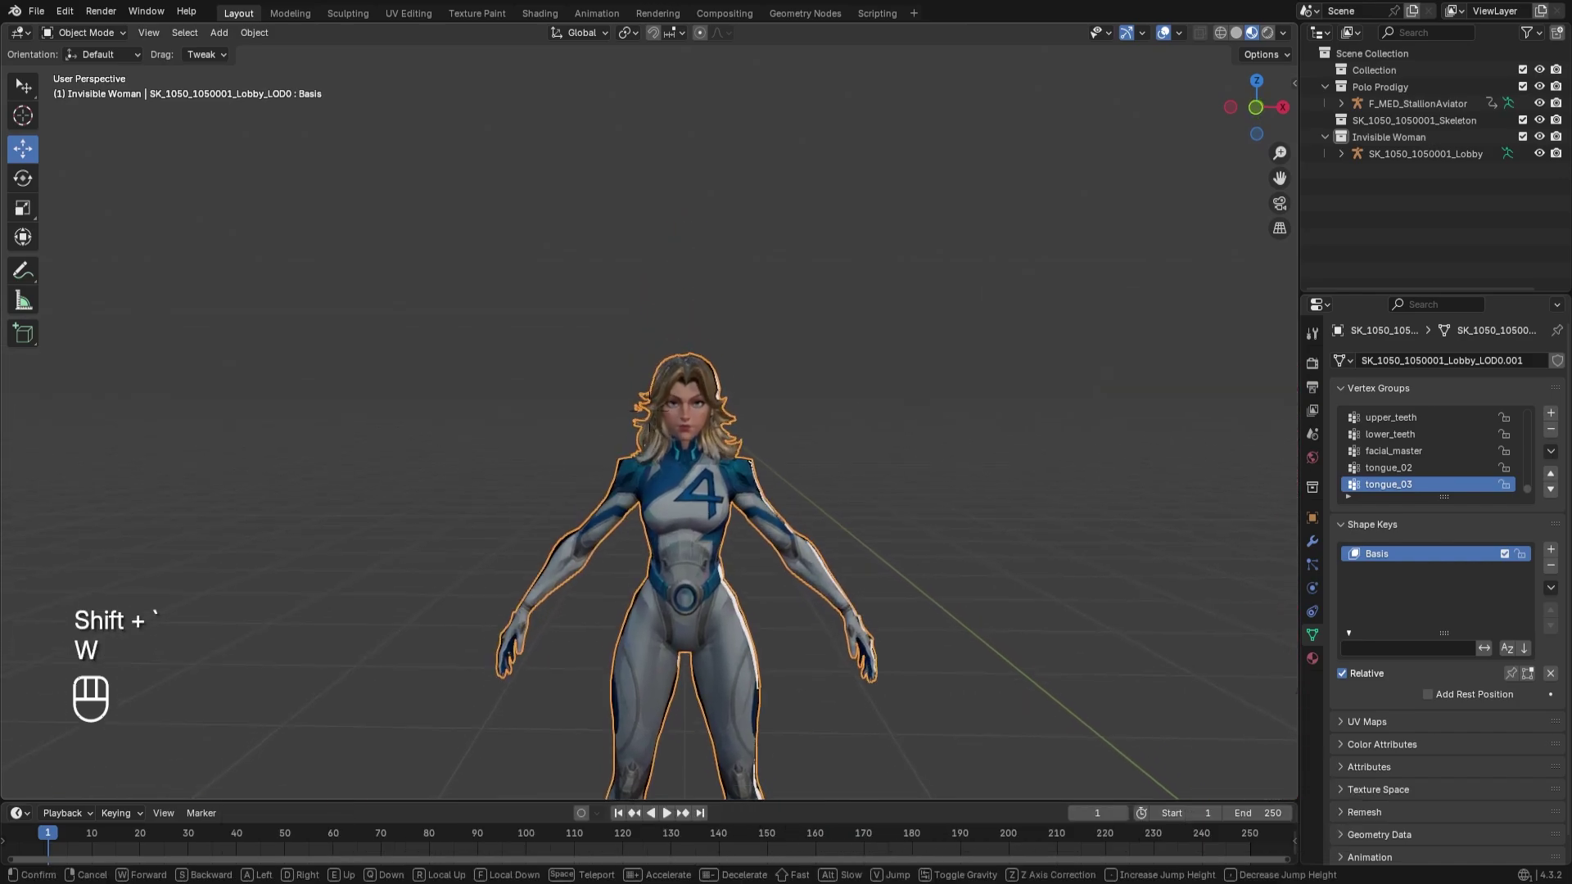
pyautogui.press('w')
pyautogui.press('w')
pyautogui.press('w')
pyautogui.press('w')
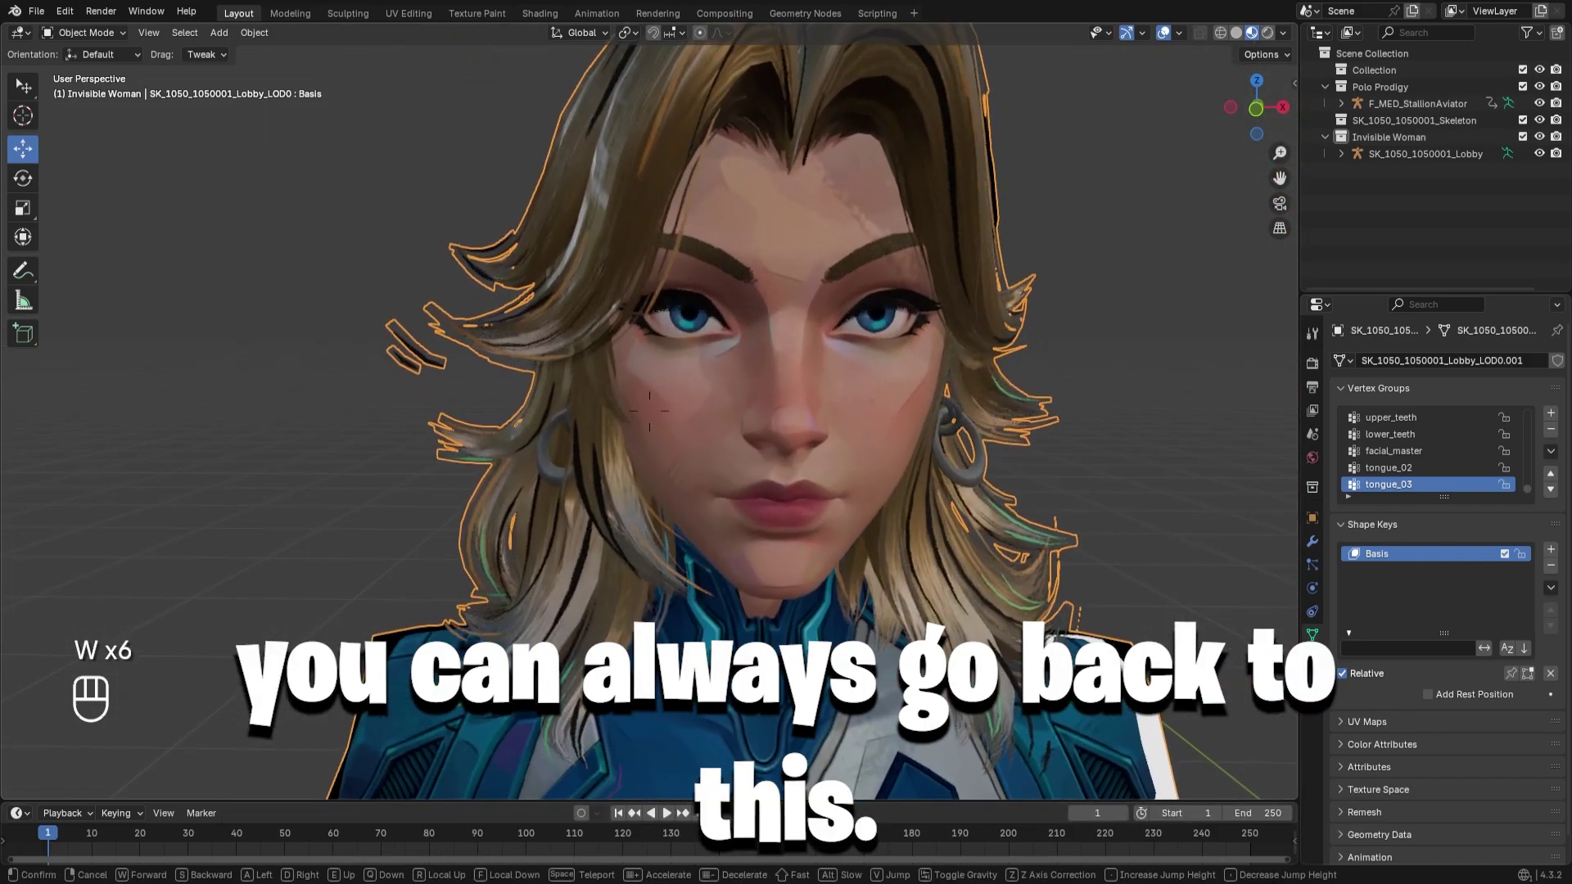
pyautogui.press('s')
pyautogui.click(650, 411)
pyautogui.click(1549, 551)
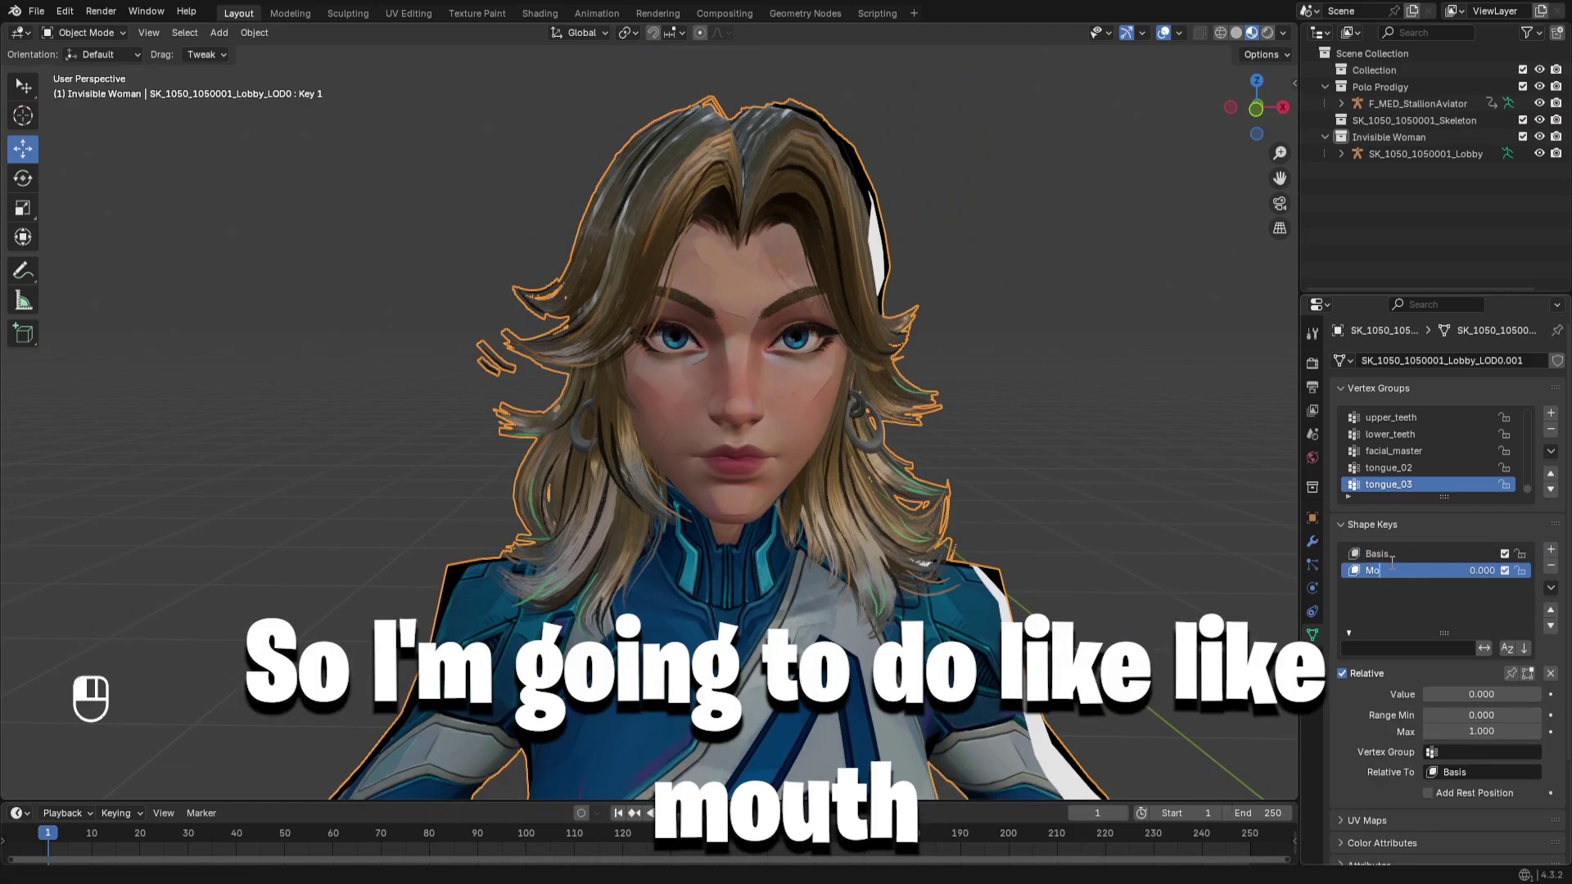
pyautogui.write('th smol')
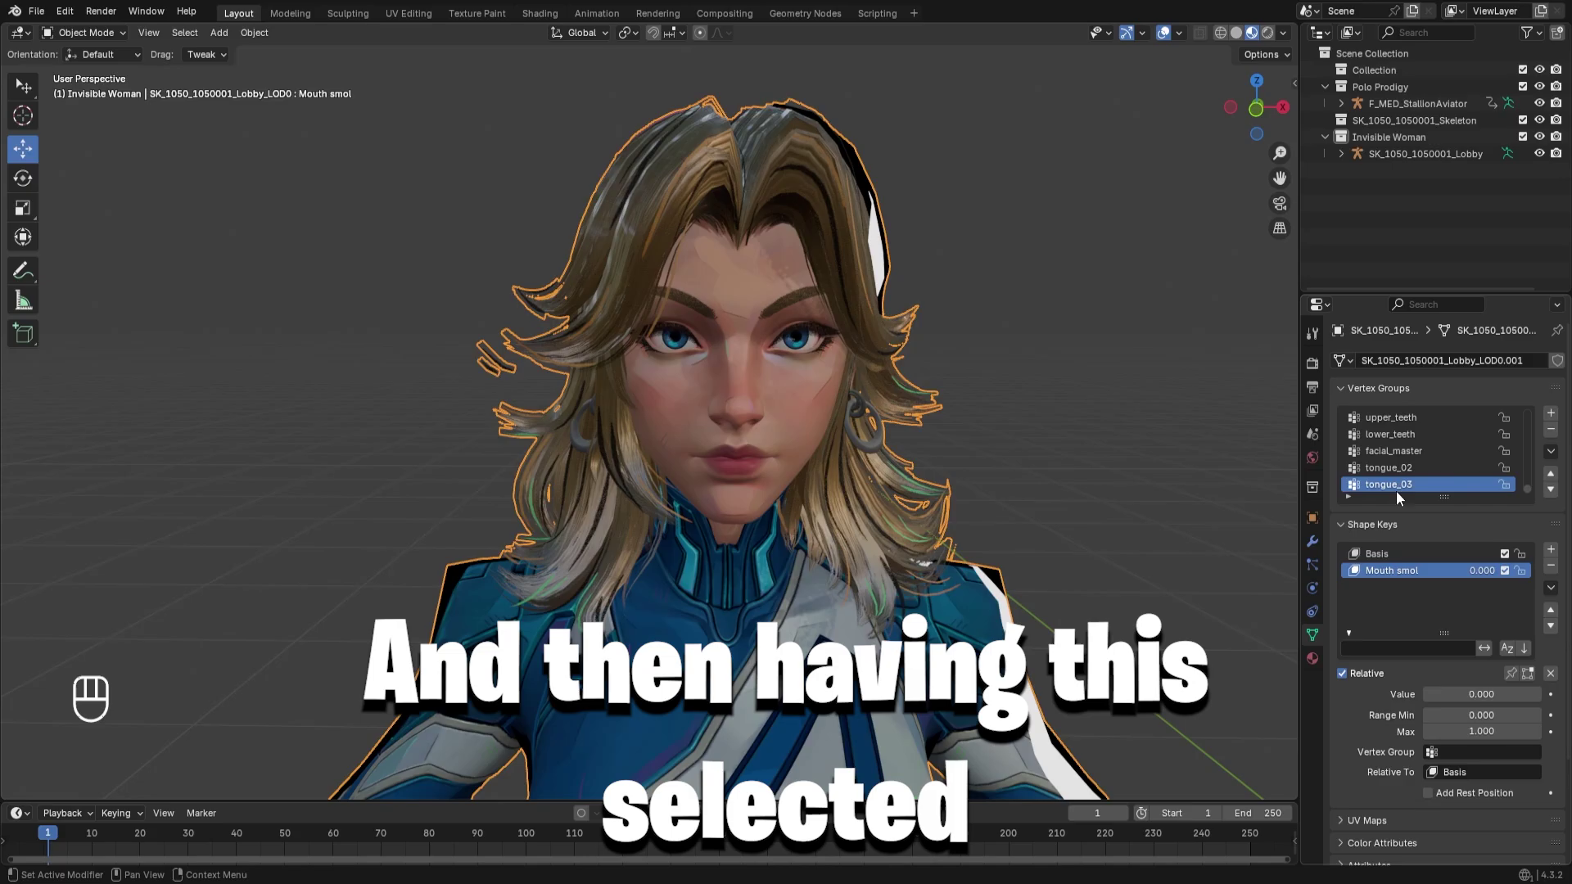
# - Enter Edit Mode on the Mouth smol shape key and circle-select the vertices of and around the lips
pyautogui.click(87, 33)
pyautogui.click(86, 72)
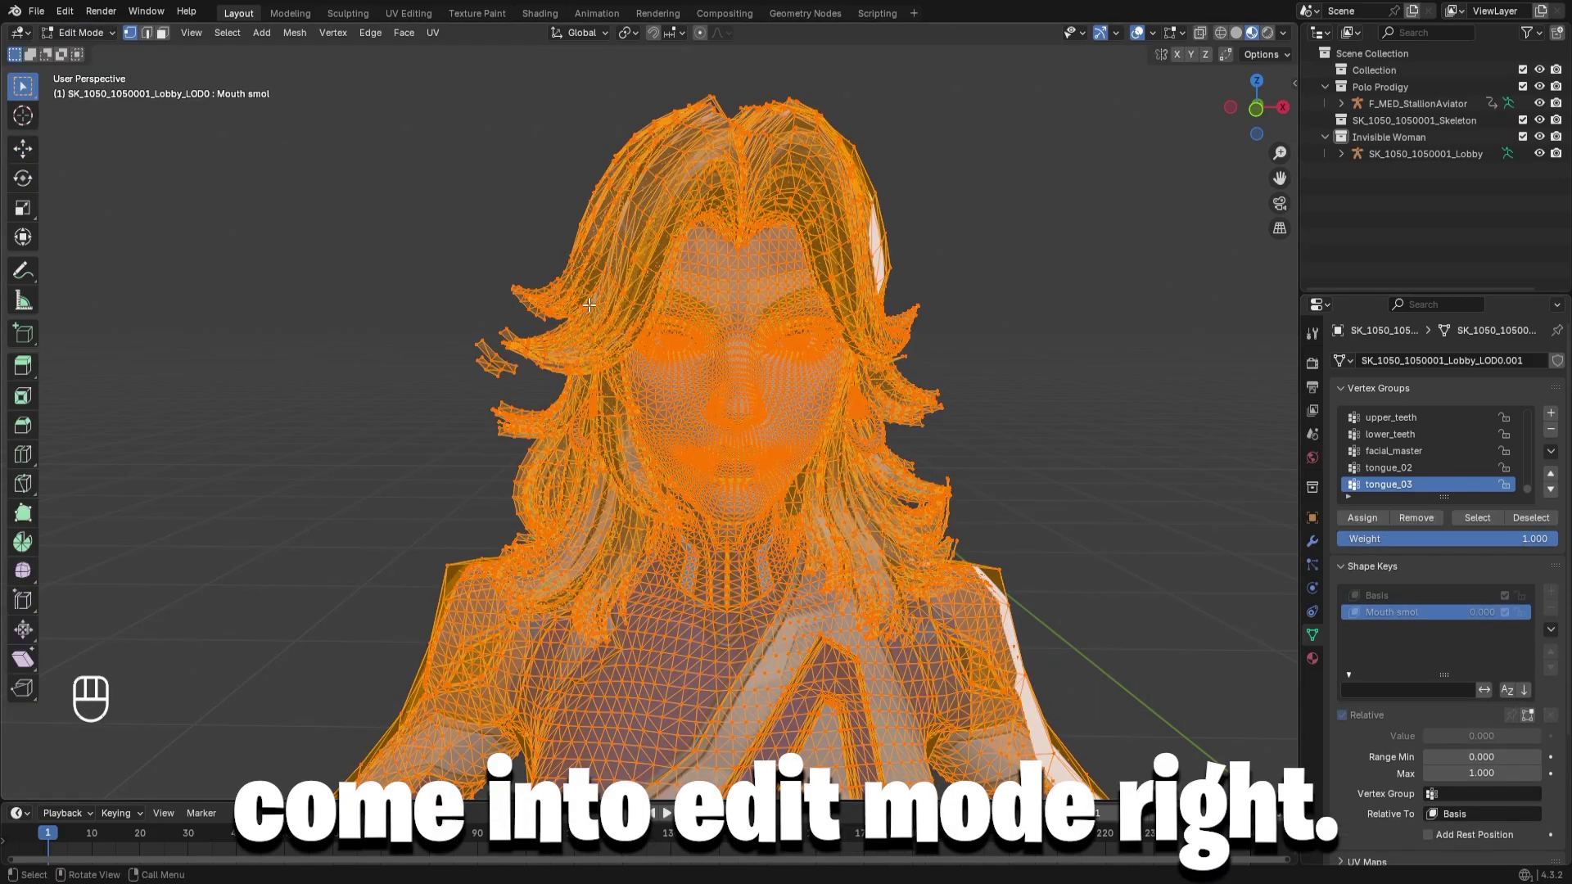
pyautogui.hotkey('shift', '`')
pyautogui.press('w')
pyautogui.hotkey('alt', 'w')
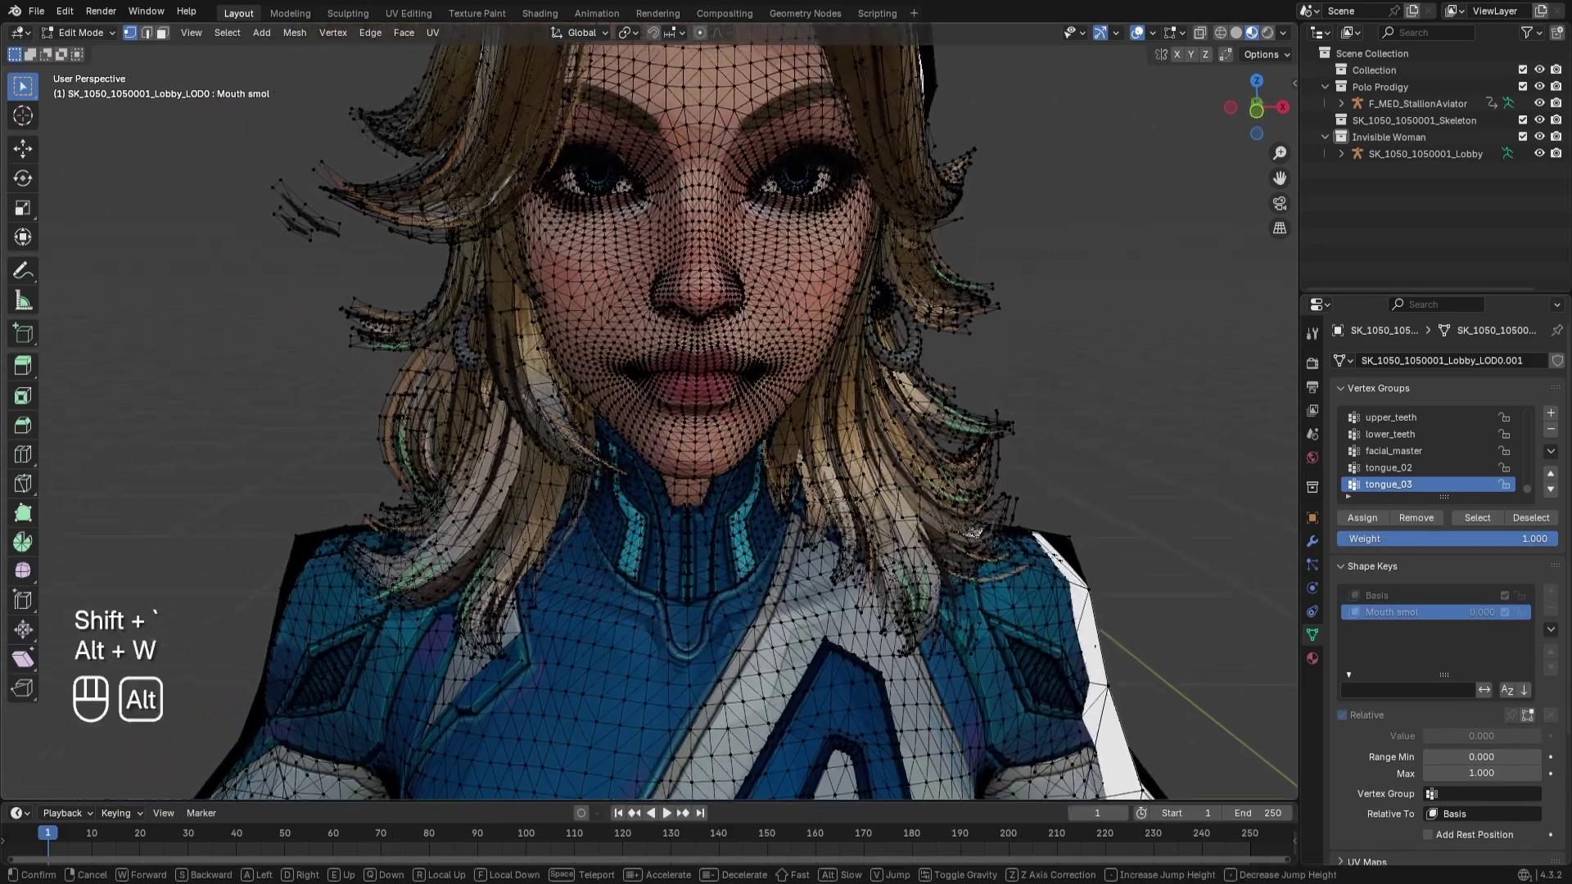
pyautogui.hotkey('alt', 's')
pyautogui.hotkey('alt', 'w')
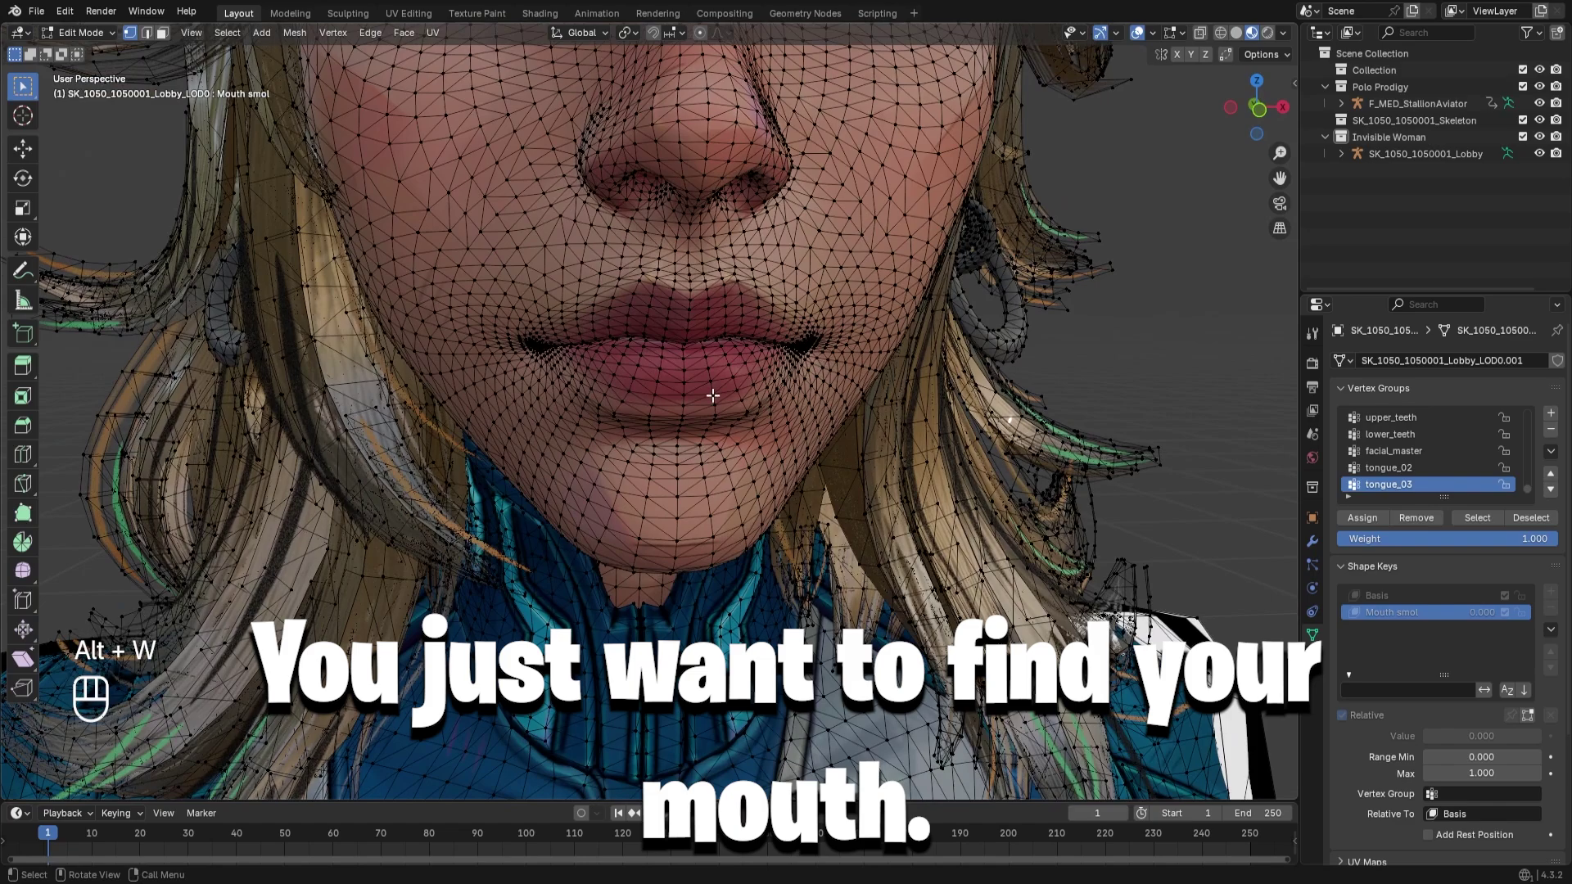
pyautogui.press('l')
pyautogui.click(1233, 303)
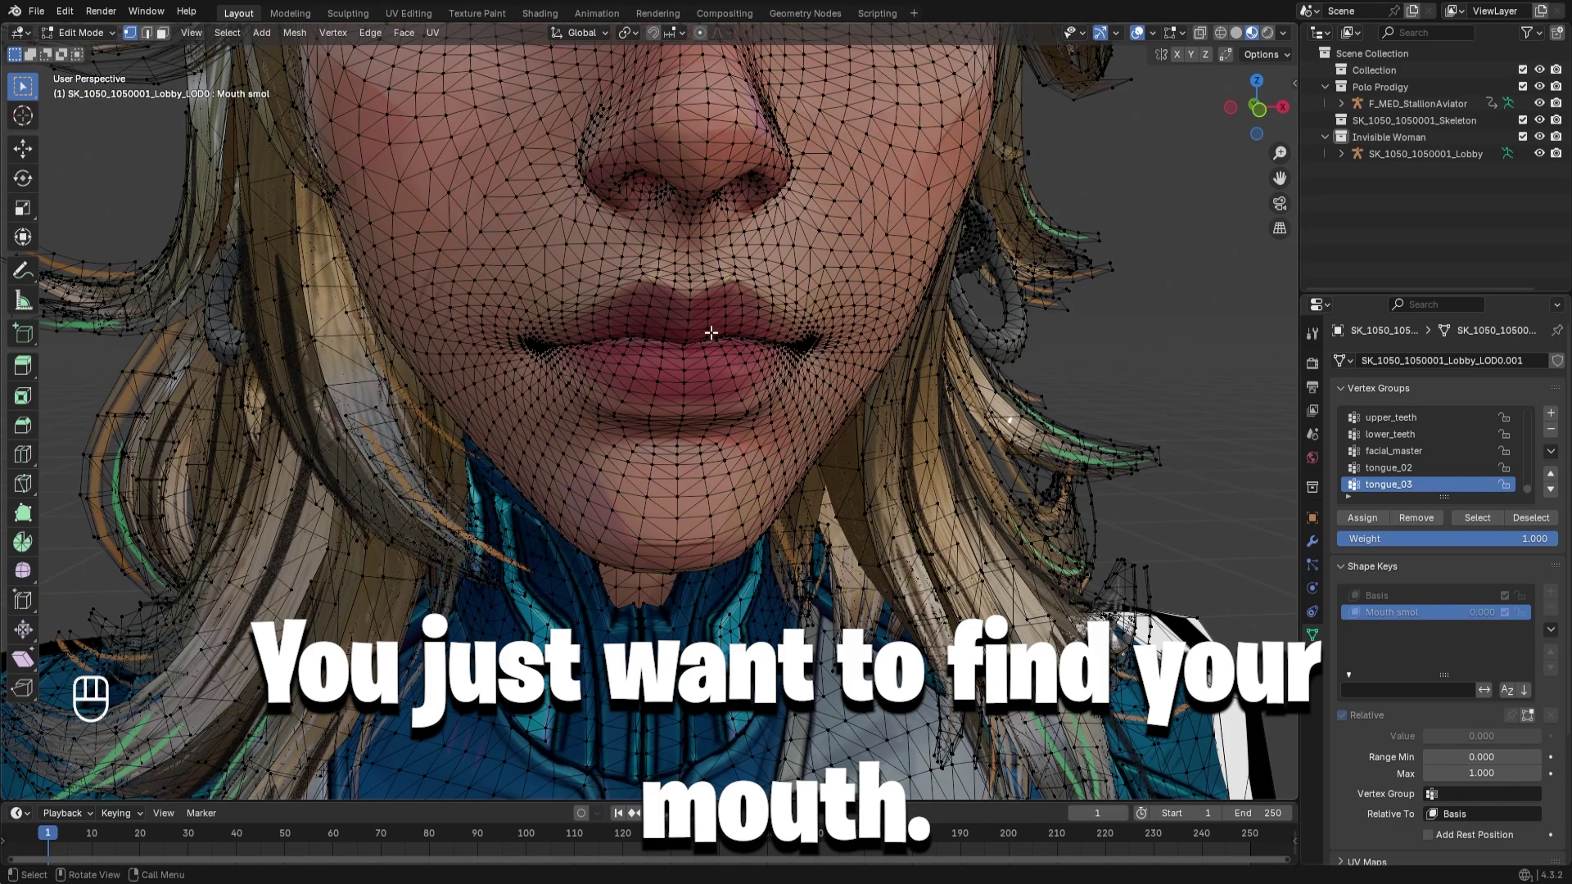
pyautogui.press('c')
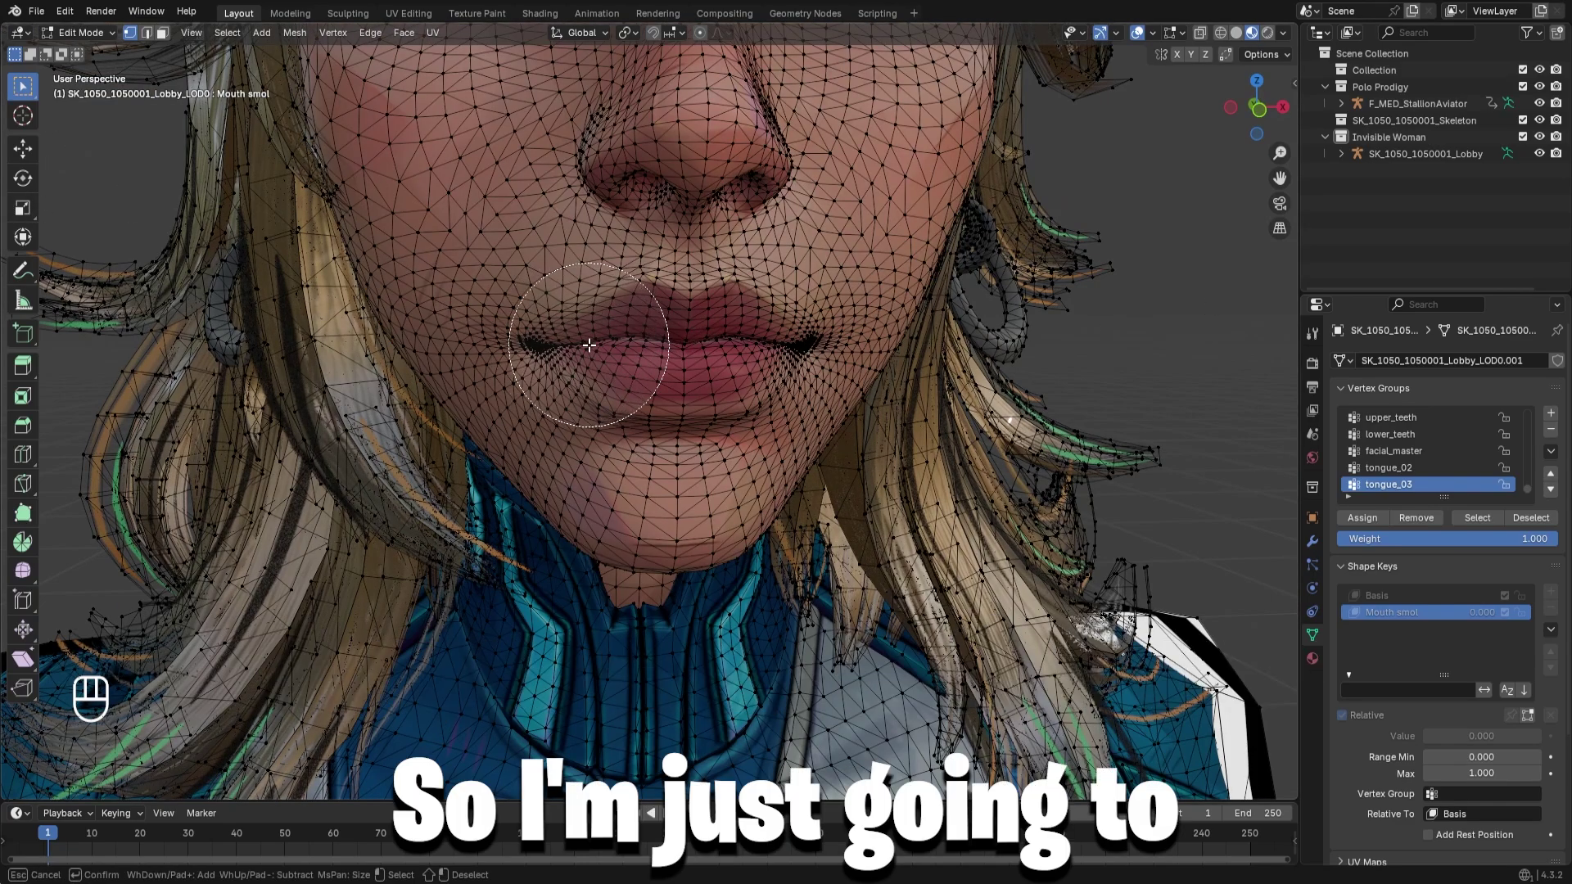
pyautogui.moveTo(588, 346)
pyautogui.mouseDown()
pyautogui.moveTo(749, 343)
pyautogui.moveTo(596, 347)
pyautogui.mouseUp()
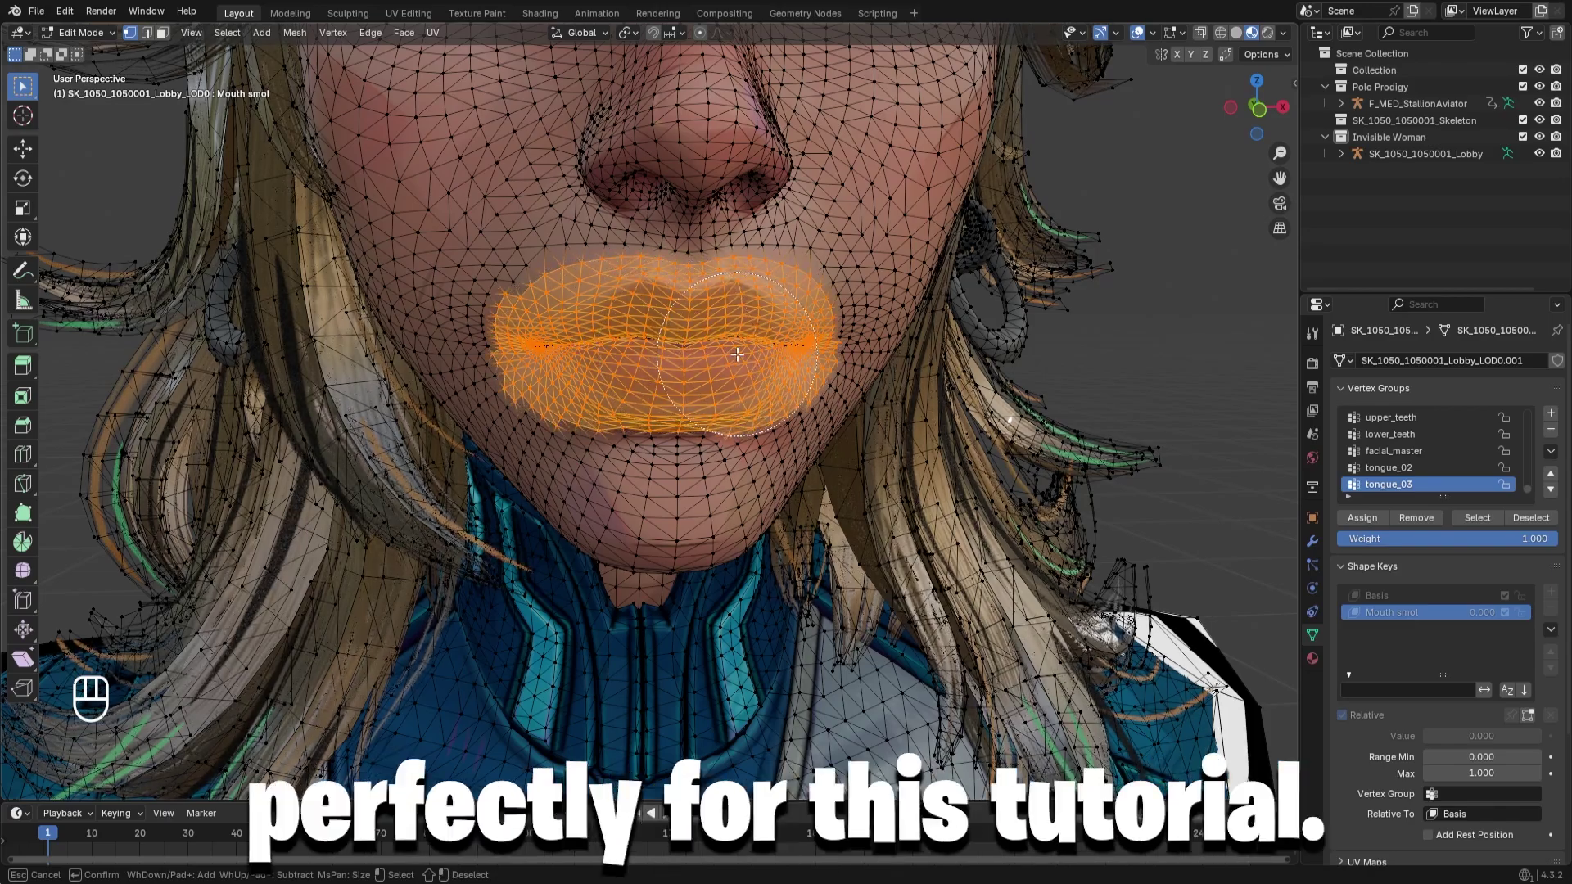
pyautogui.rightClick(1183, 327)
# - Examine the inside of the mouth to check the vertex selection around the lips and teeth
pyautogui.hotkey('shift', '`')
pyautogui.hotkey('alt', 'w')
pyautogui.hotkey('alt', 'w')
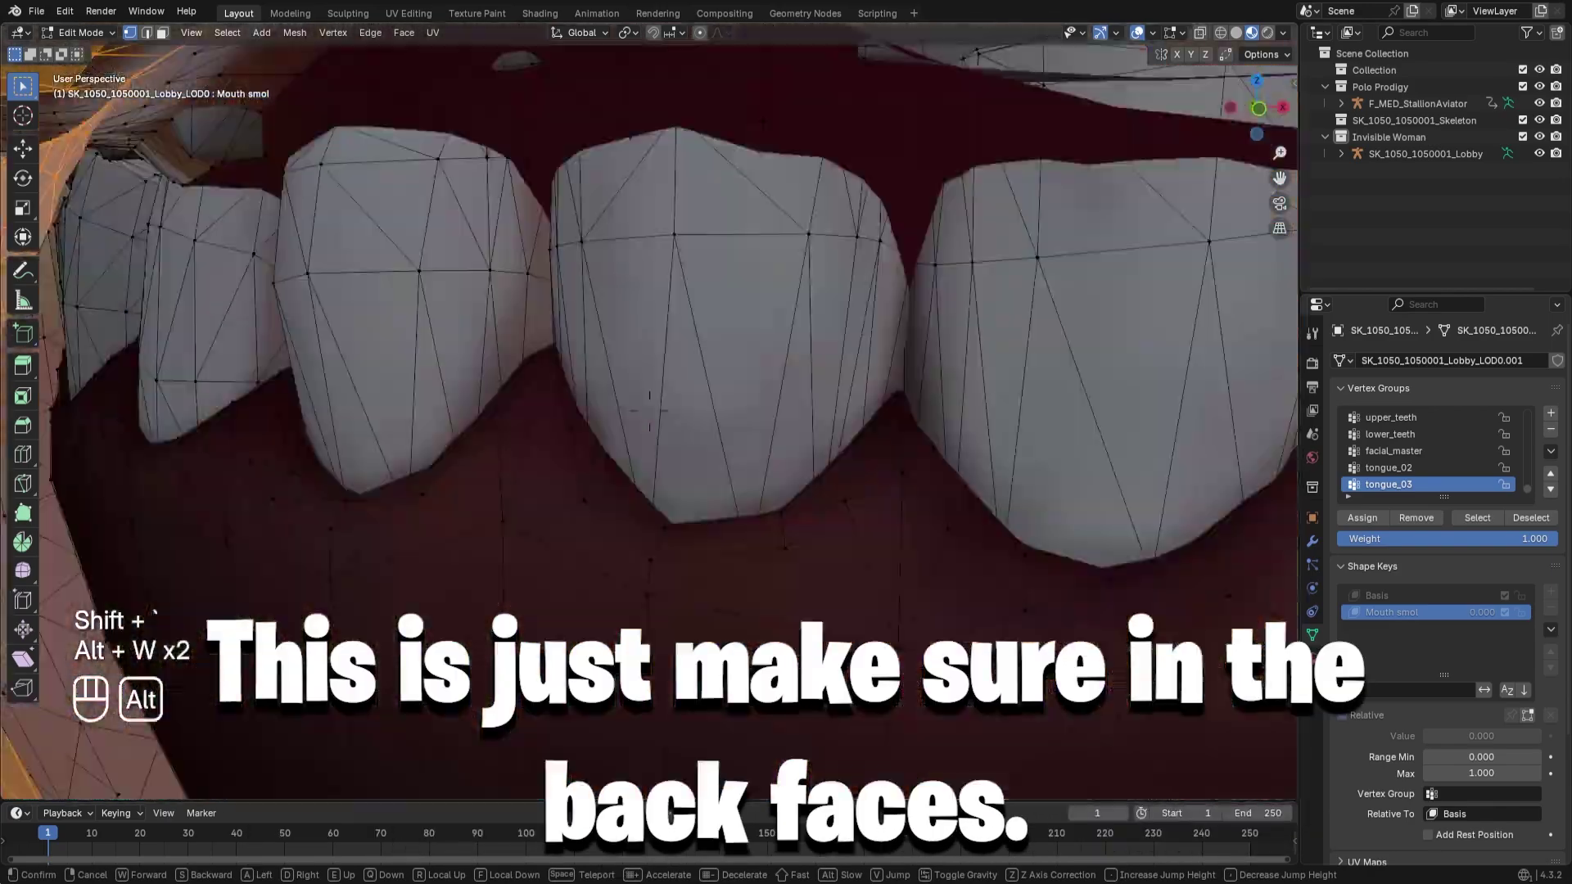
pyautogui.hotkey('alt', 's')
pyautogui.hotkey('alt', 's')
pyautogui.hotkey('alt', 's')
pyautogui.hotkey('alt', 's')
pyautogui.hotkey('alt', 'w')
pyautogui.hotkey('alt', 'd')
pyautogui.hotkey('alt', 'w')
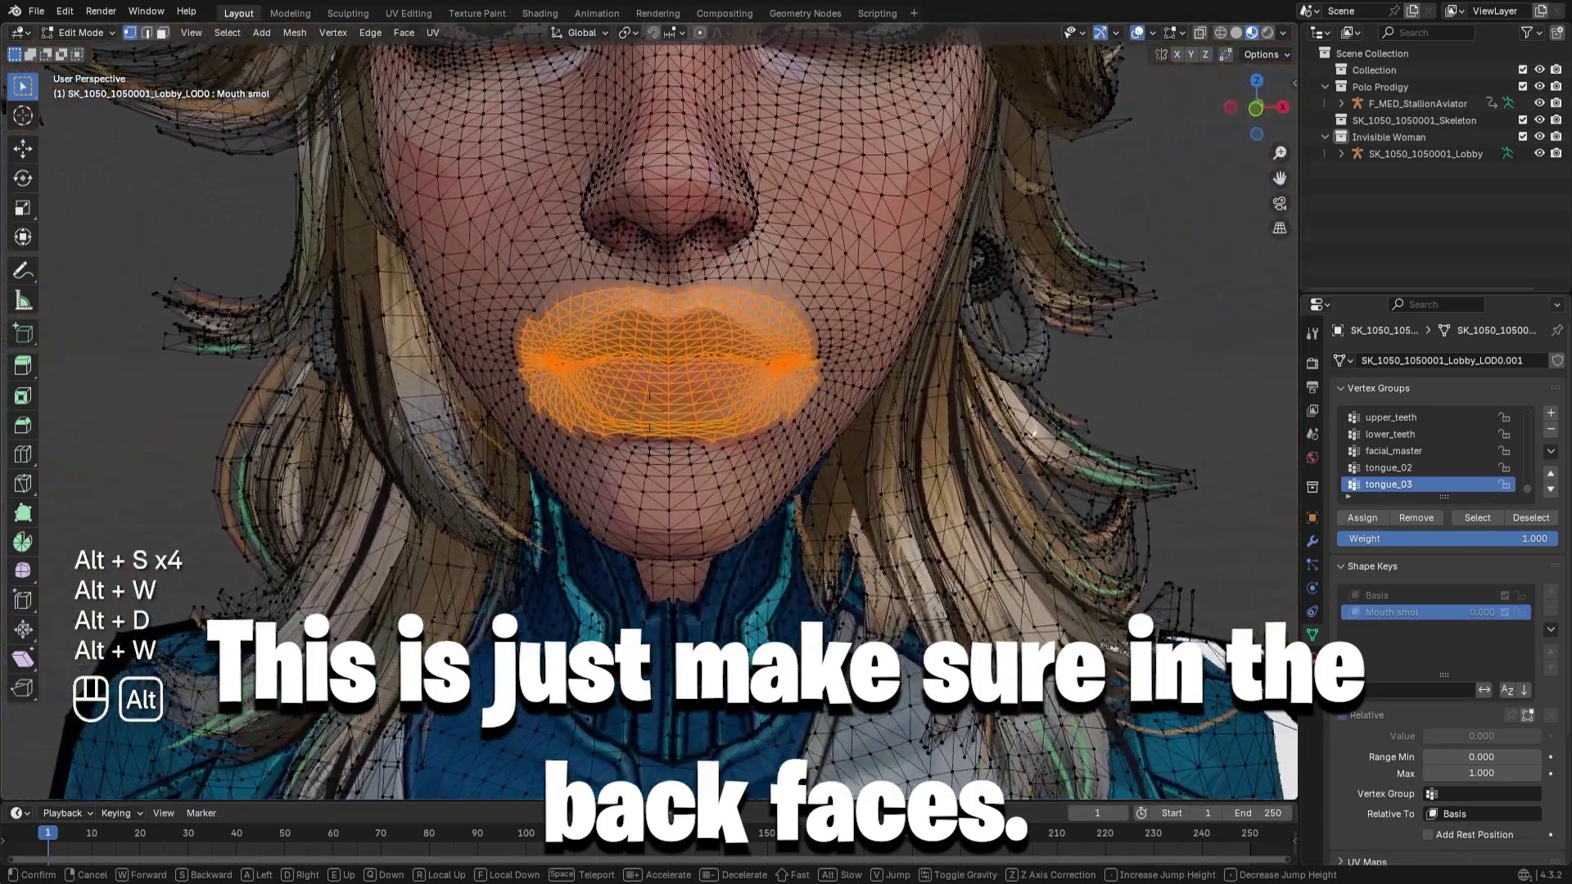
pyautogui.hotkey('alt', 'w')
pyautogui.click(650, 411)
# - Scale the selected mouth vertices down with Y locked, using smooth proportional editing at a size of about 0.04
pyautogui.click(23, 210)
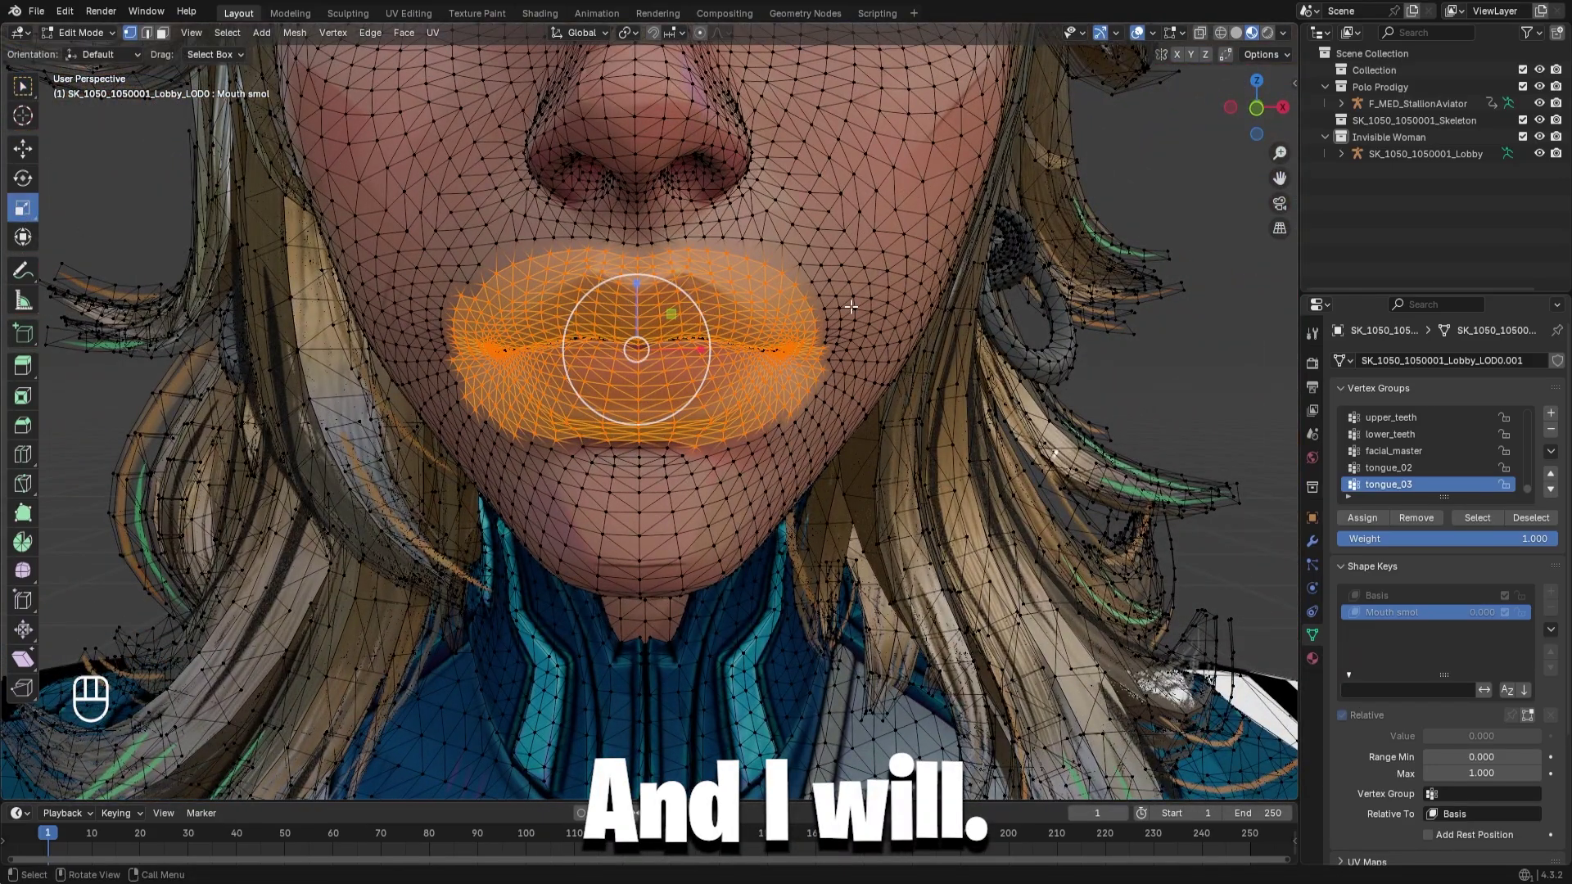
pyautogui.press('s')
pyautogui.press('z')
pyautogui.hotkey('shift', 'y')
pyautogui.press('o')
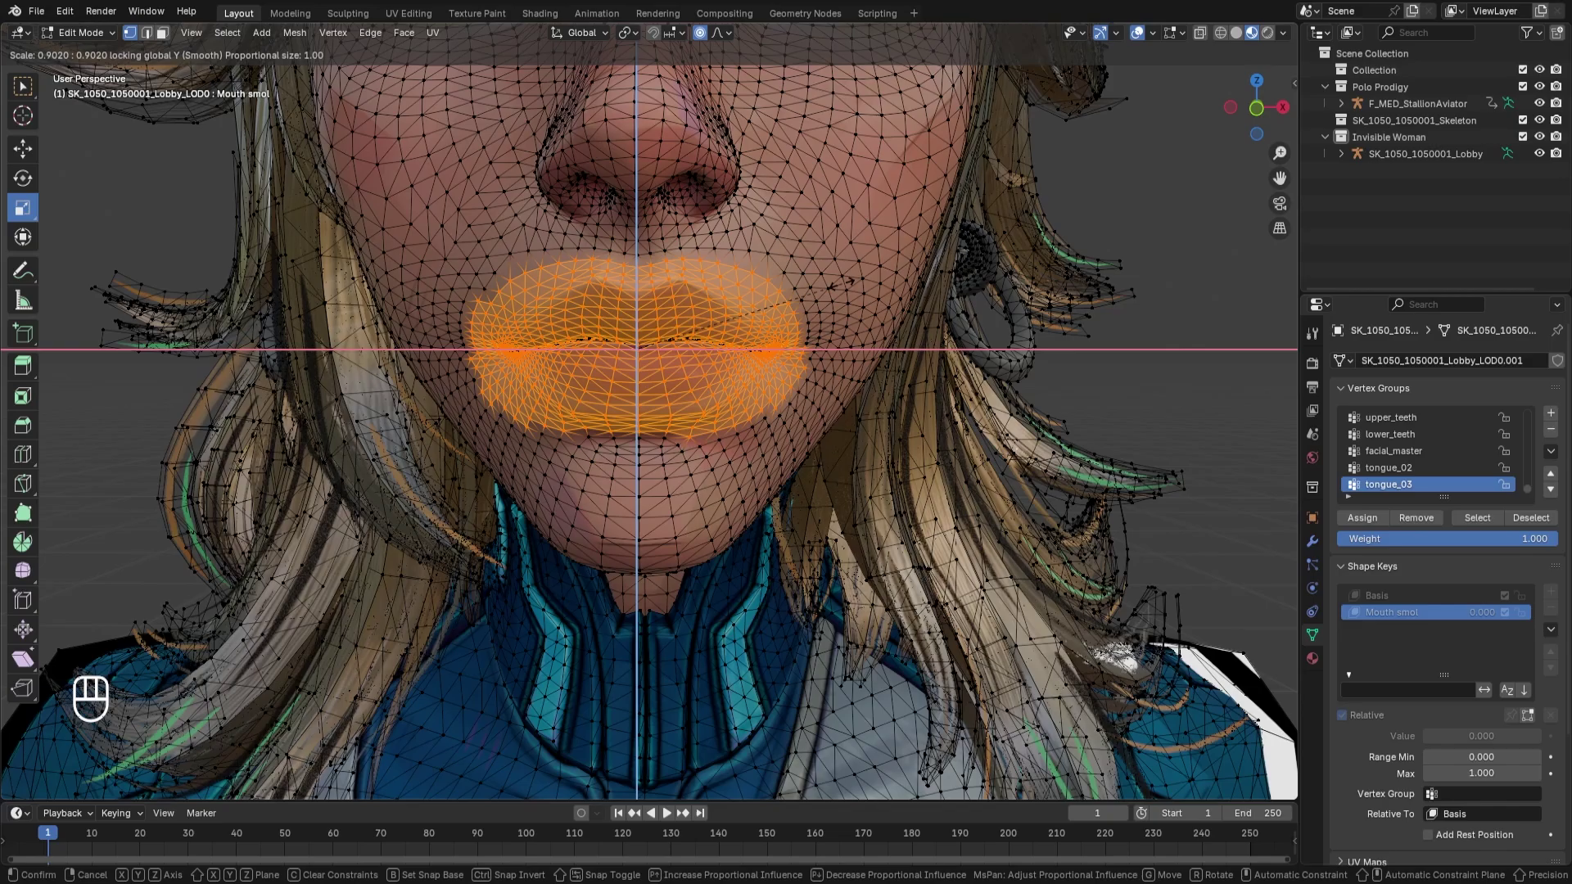
pyautogui.scroll(20, 639, 352)
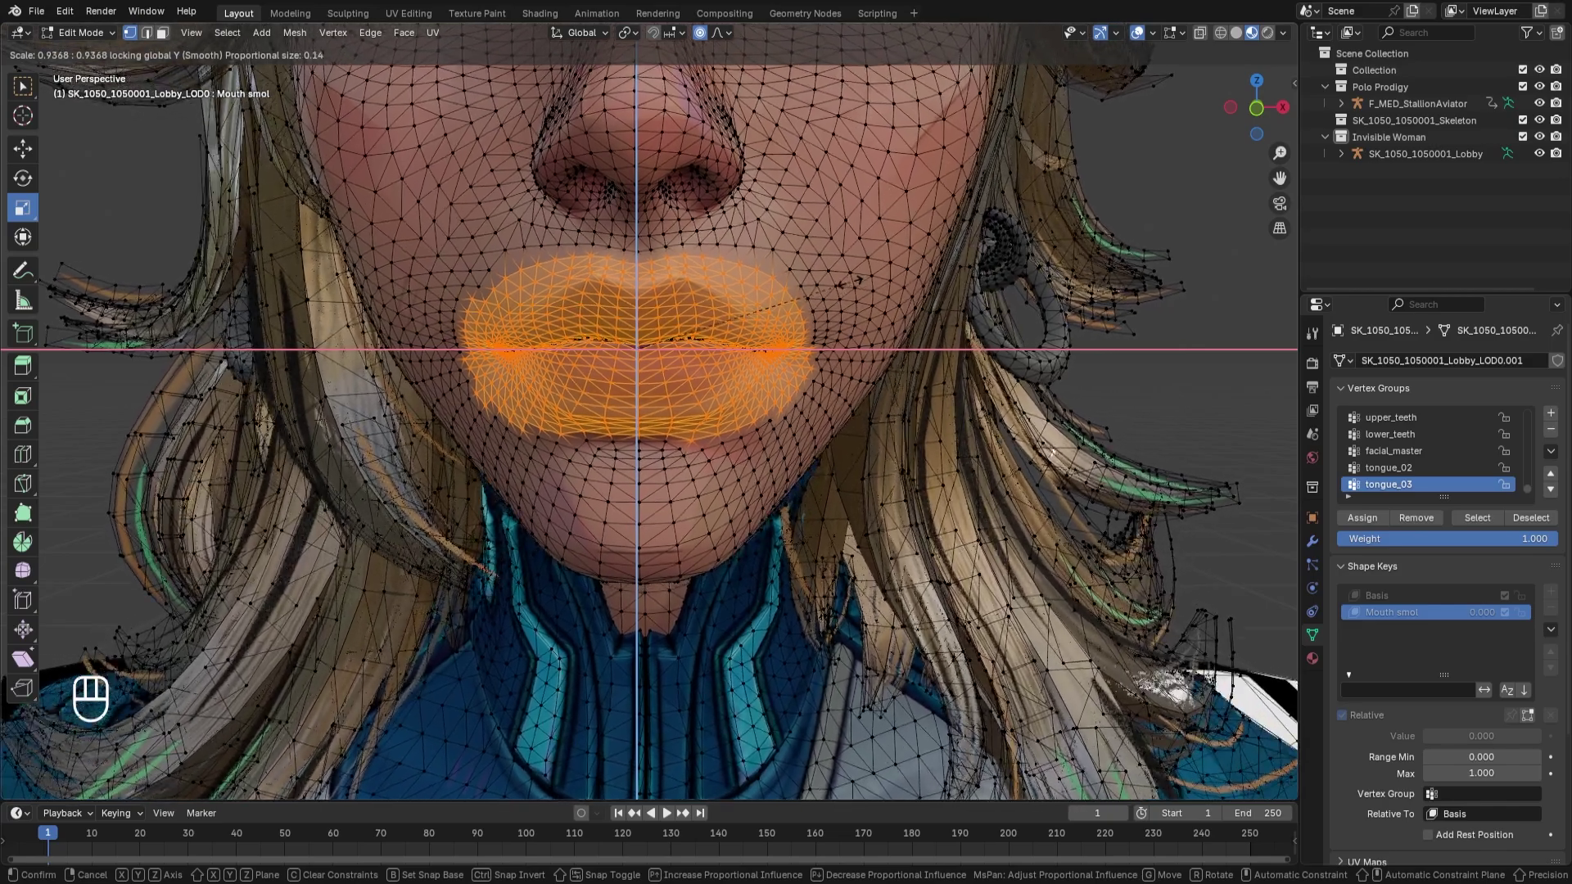
pyautogui.scroll(10, 638, 352)
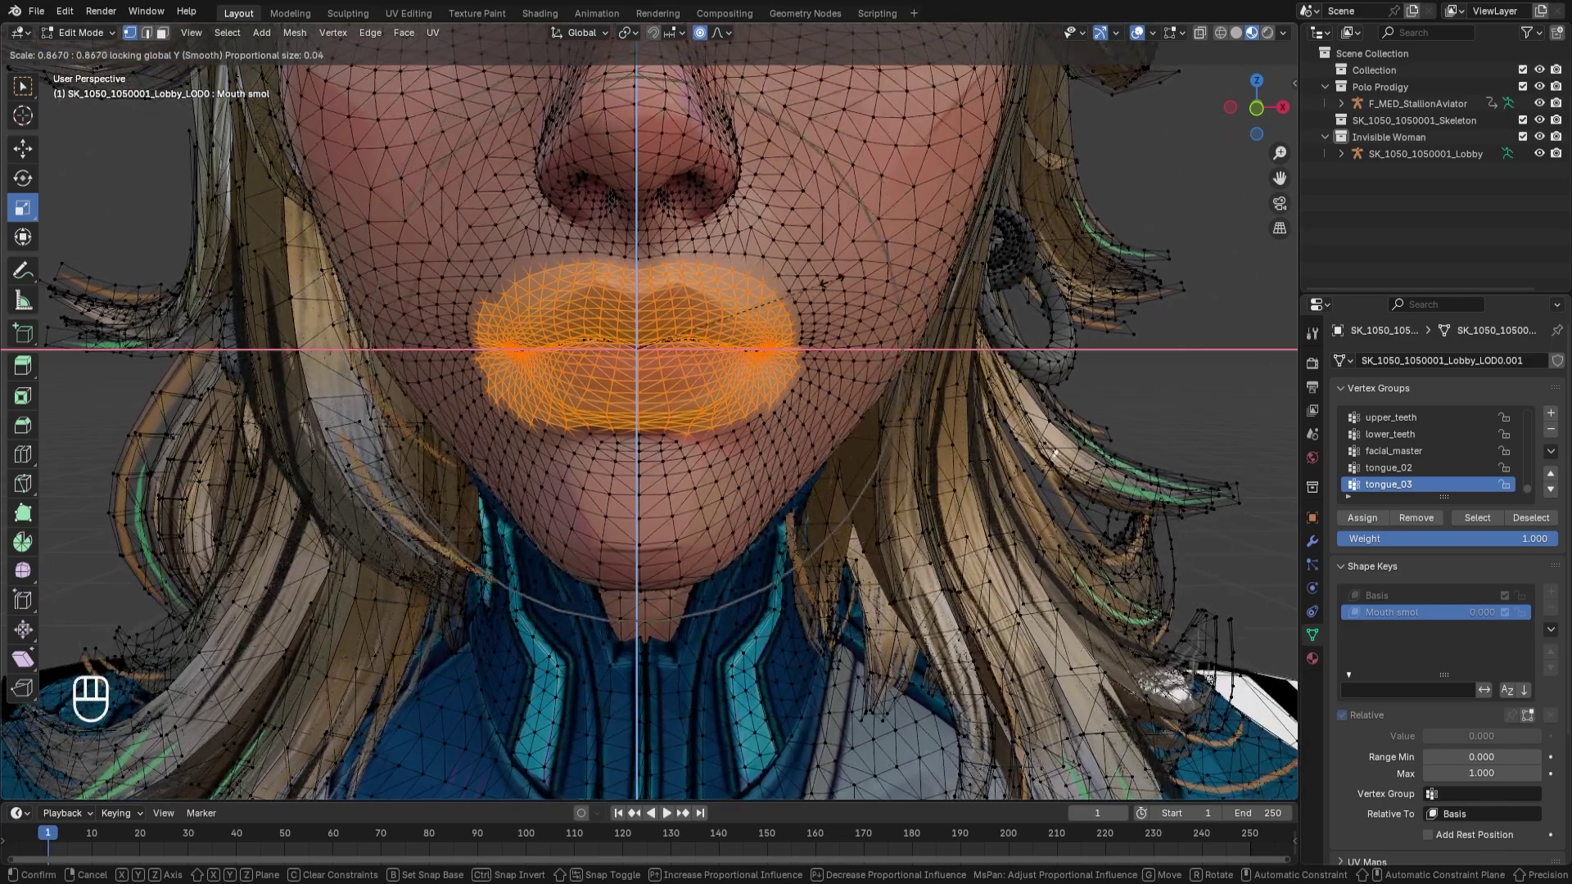
pyautogui.click(815, 287)
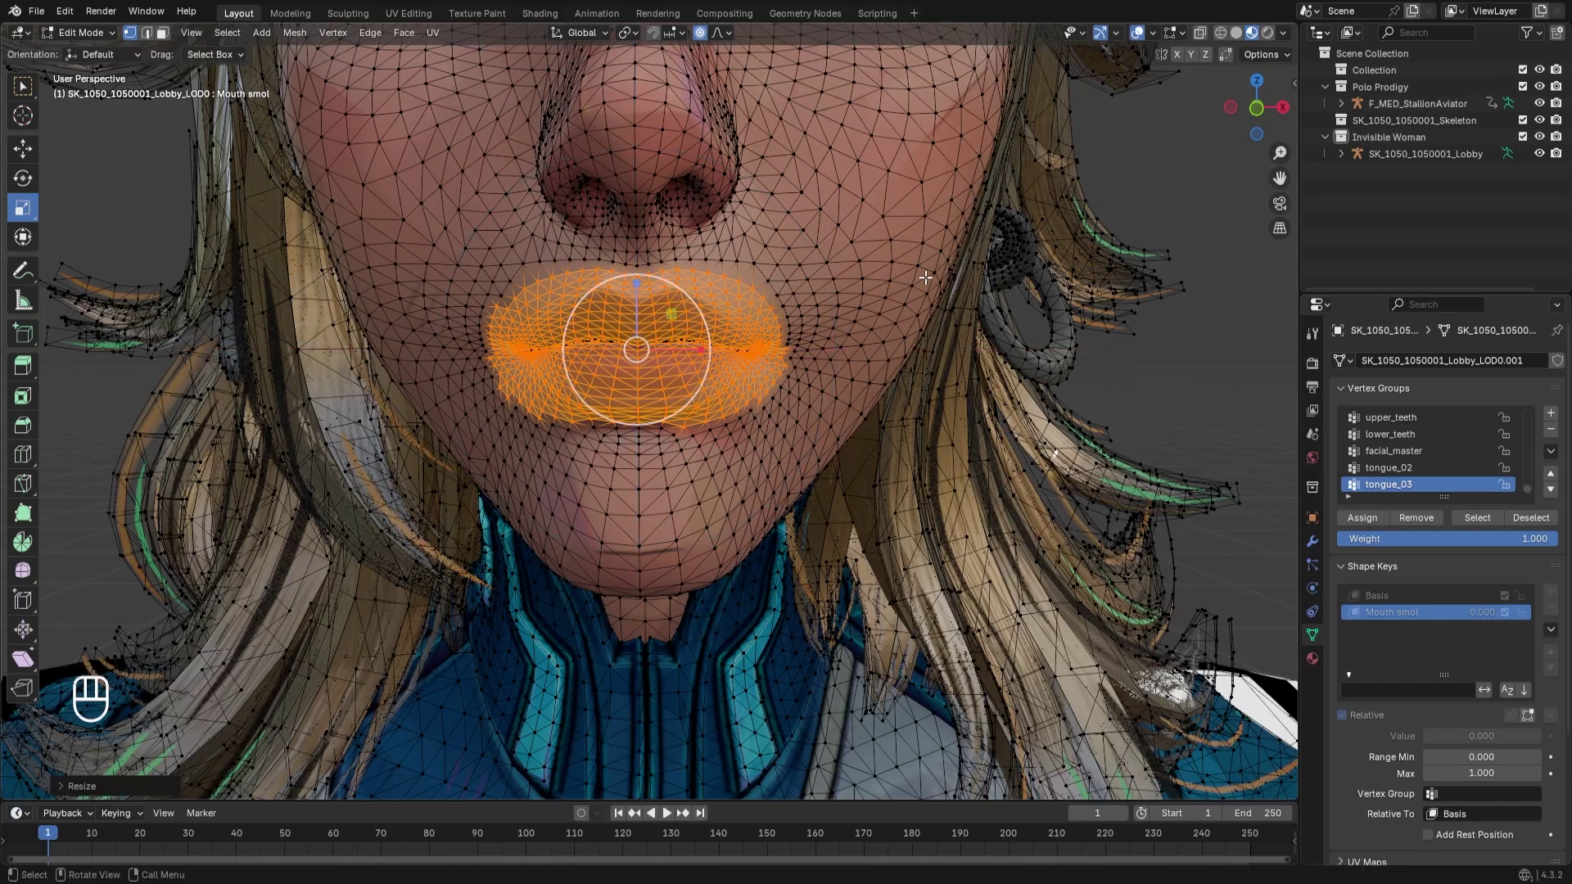
# - Return to Object Mode and test the Mouth smol shape key by raising its value and setting it back to 0
pyautogui.click(1123, 263)
pyautogui.click(76, 32)
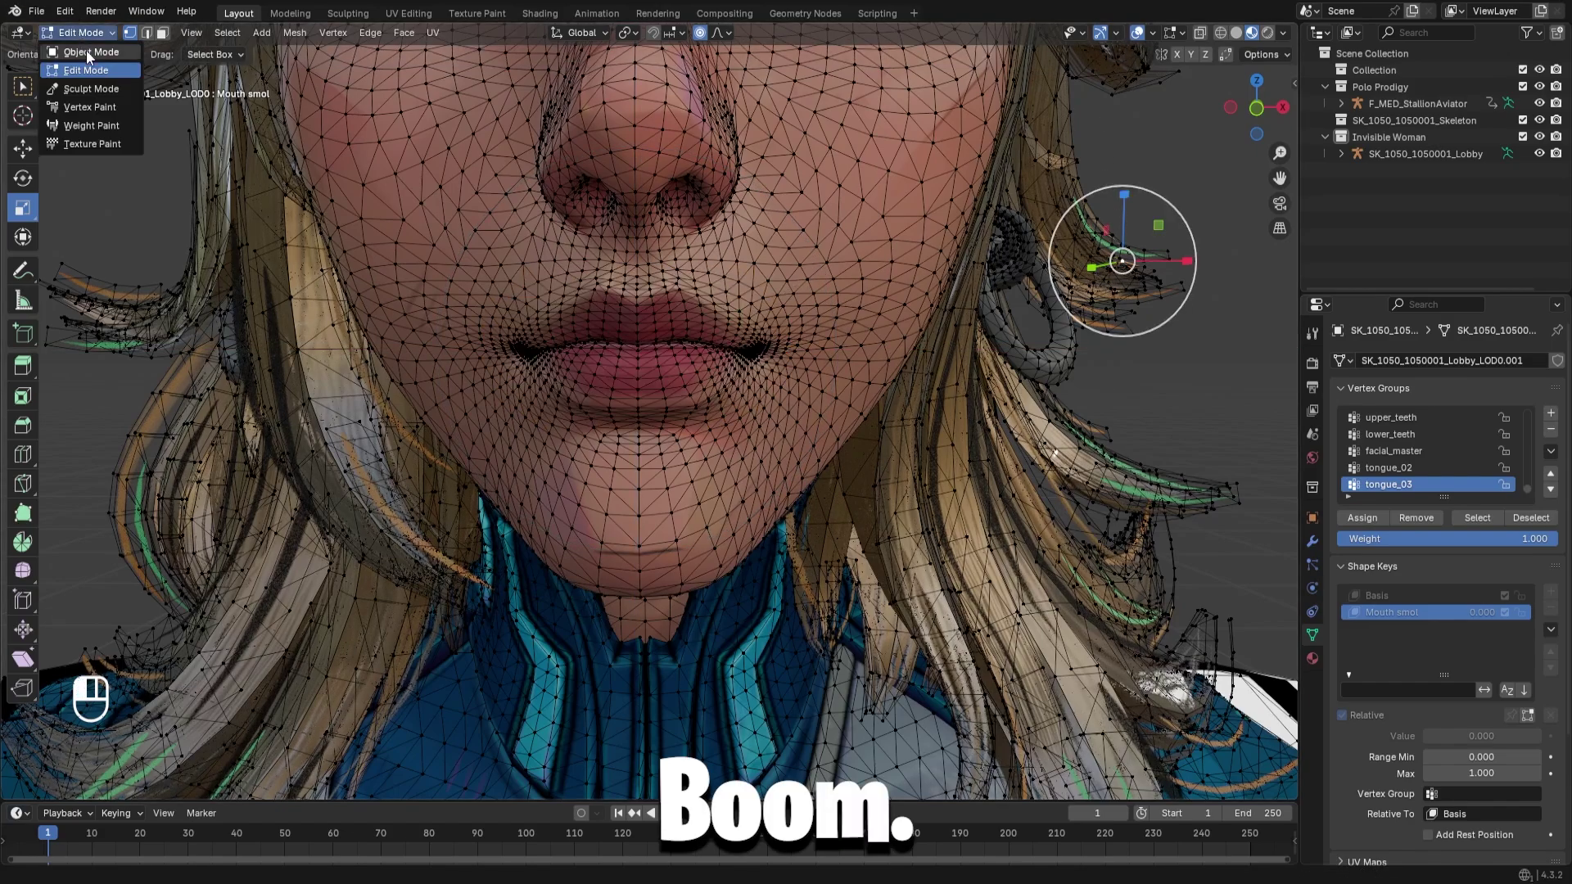
pyautogui.click(81, 52)
pyautogui.hotkey('shift', '`')
pyautogui.press('s')
pyautogui.press('w')
pyautogui.click(1063, 442)
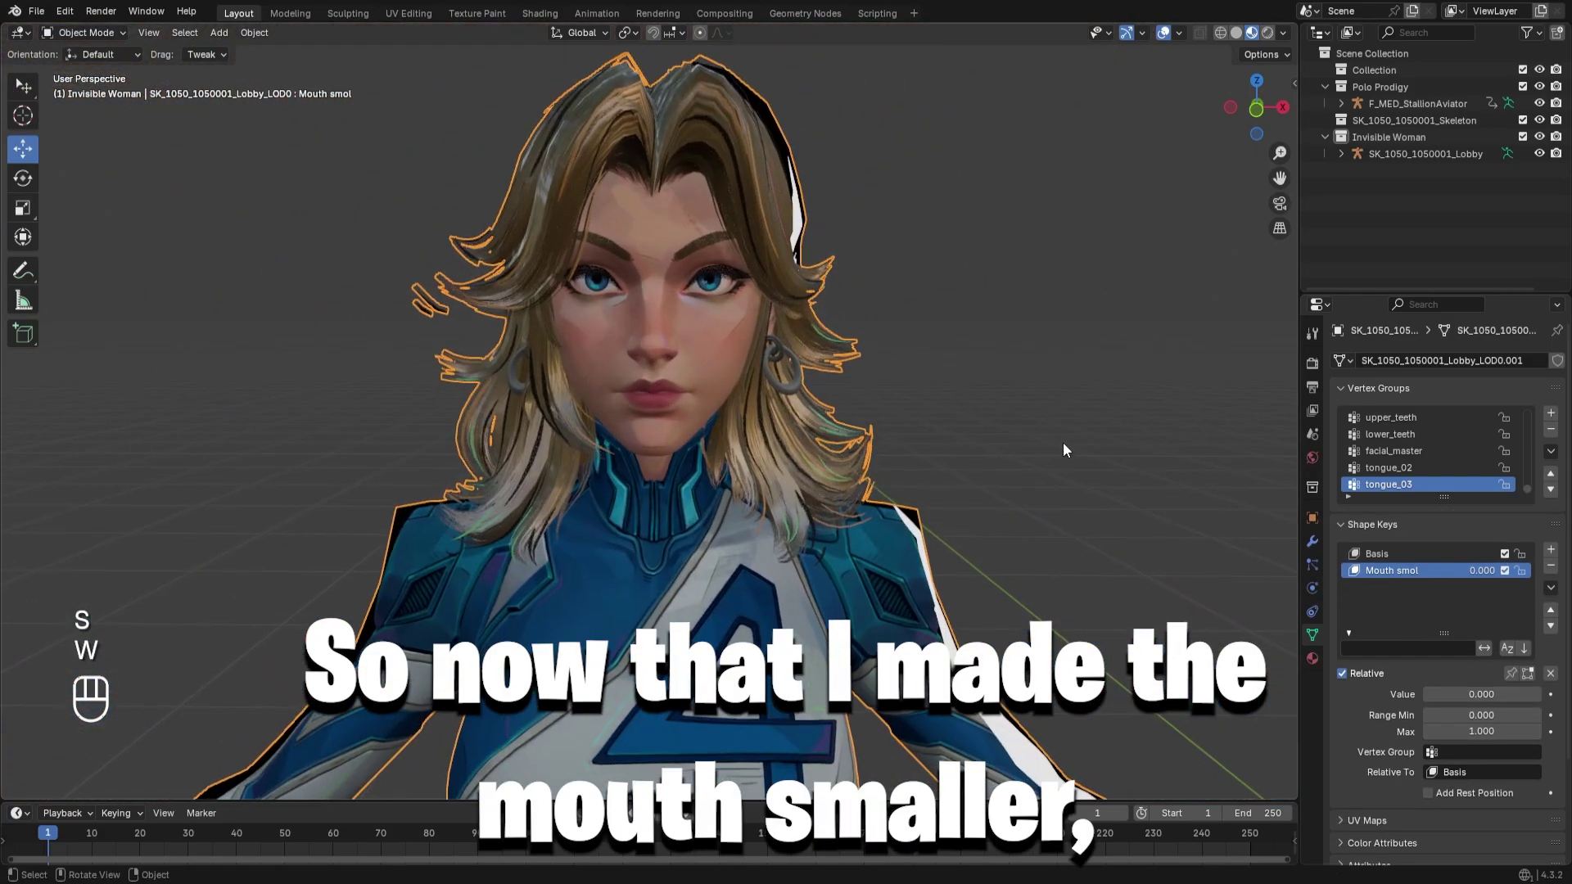
pyautogui.click(1063, 442)
pyautogui.moveTo(1476, 693); pyautogui.dragTo(1424, 694)
pyautogui.moveTo(1541, 694); pyautogui.dragTo(1424, 694)
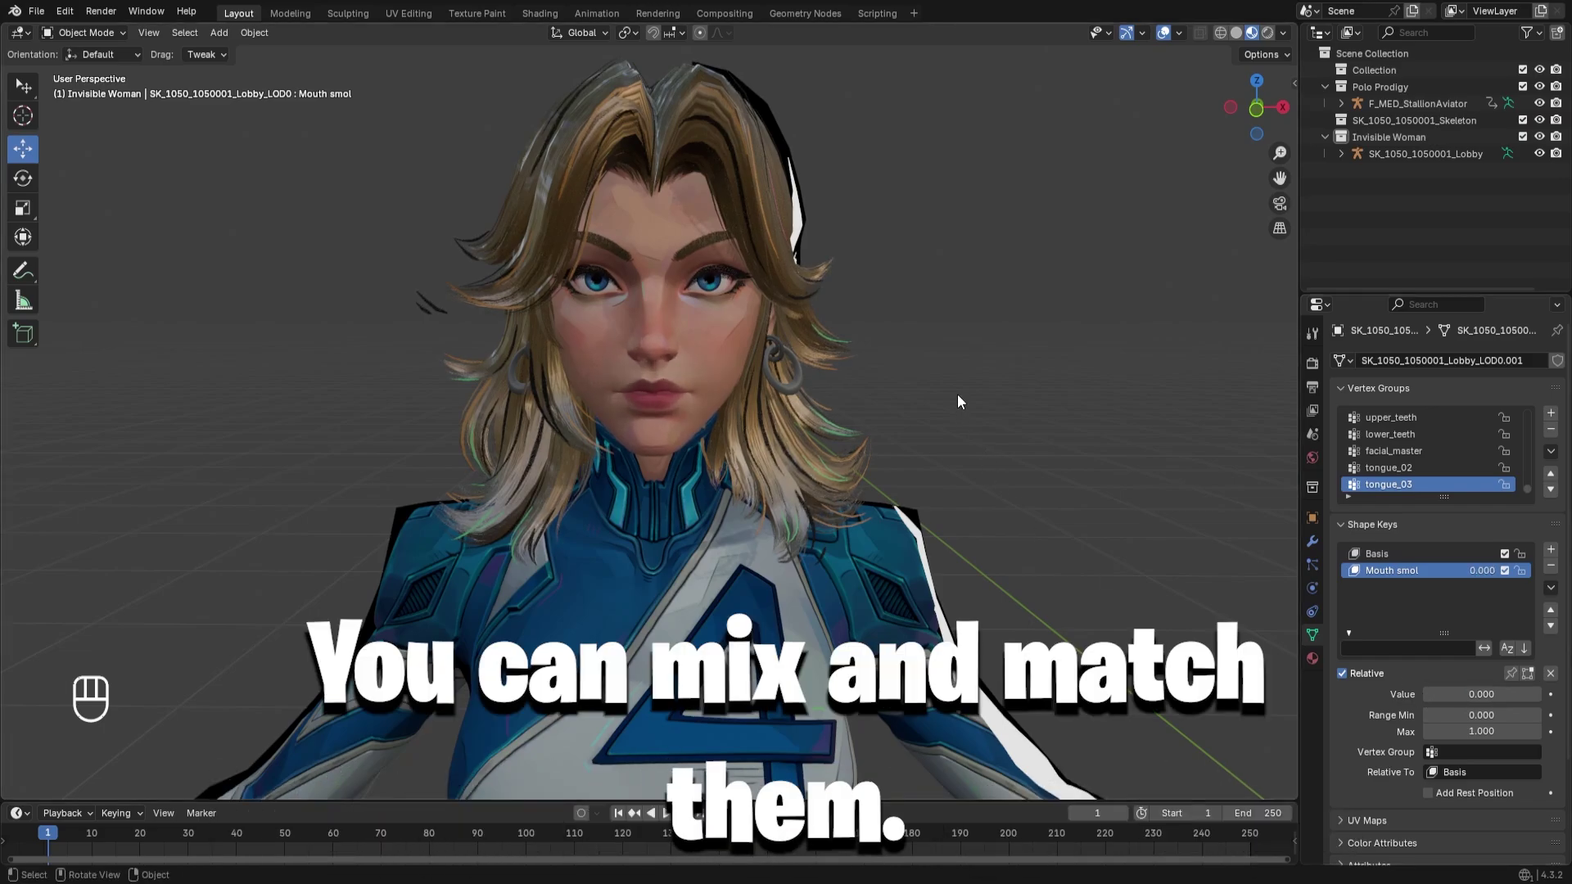
# - Add a third shape key to the Invisible Woman mesh and name it "EYE left"
pyautogui.hotkey('shift', '`')
pyautogui.press('w')
pyautogui.press('s')
pyautogui.press('w')
pyautogui.click(956, 395)
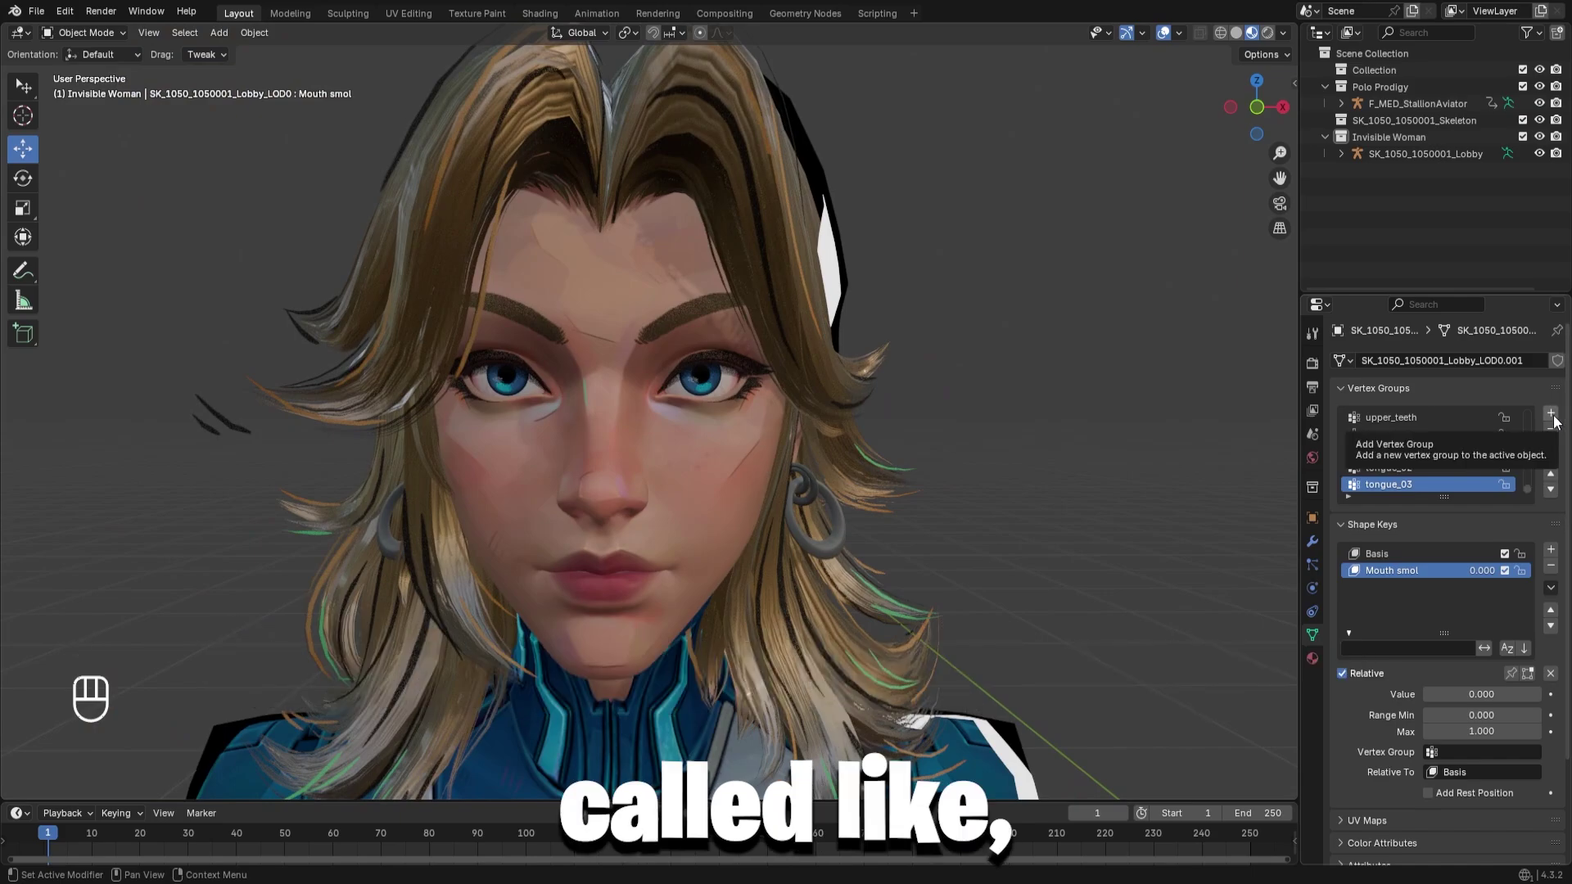
pyautogui.click(1551, 550)
pyautogui.doubleClick(1392, 588)
pyautogui.write('EYE left')
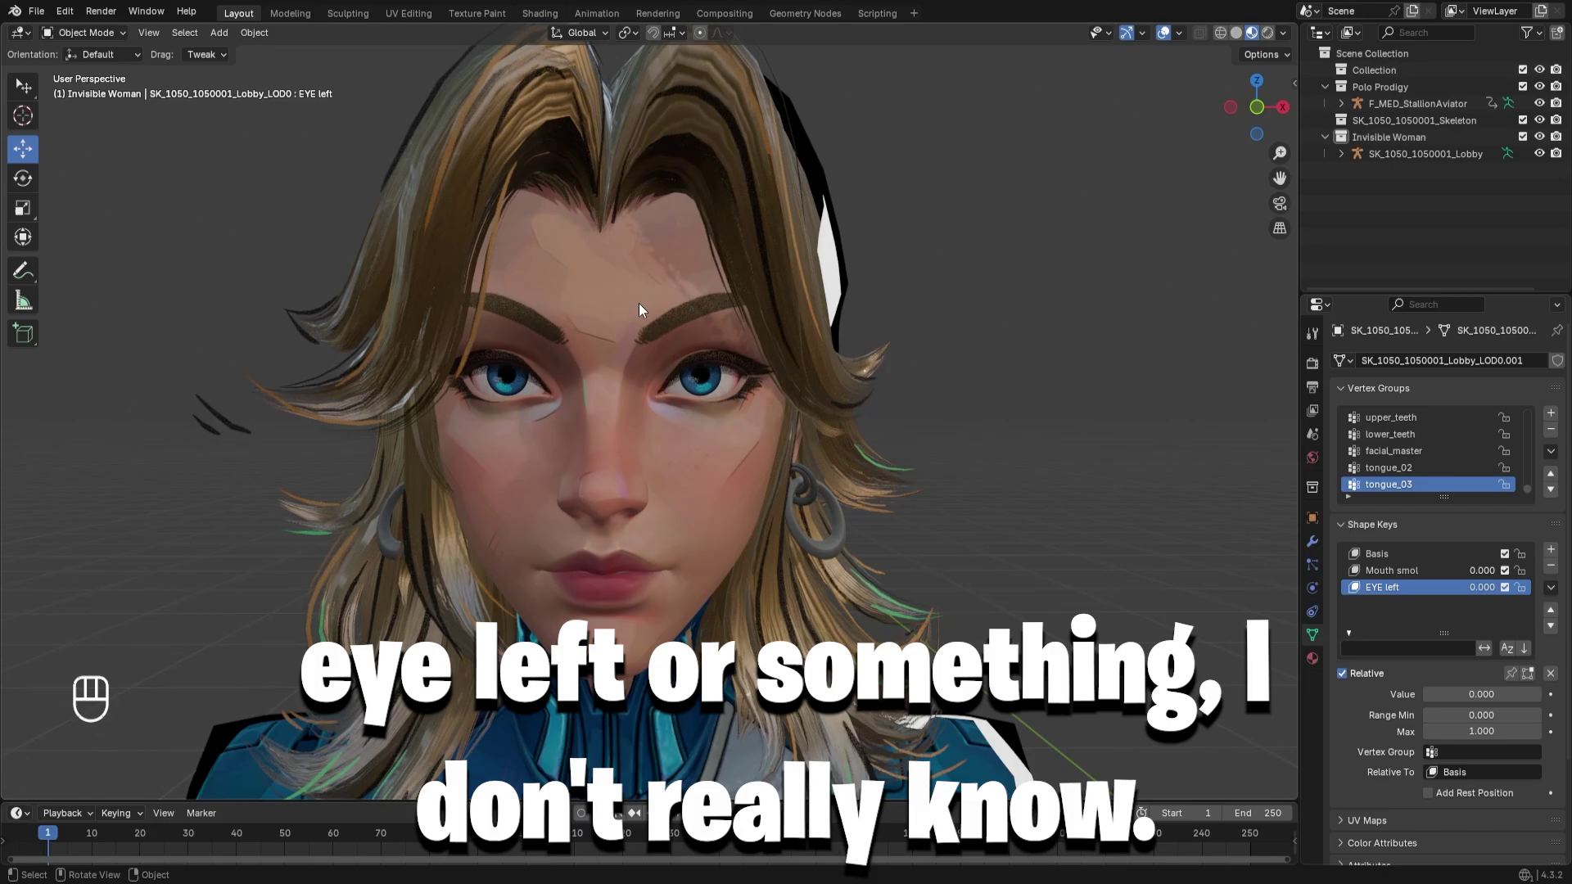
# - Select the Invisible Woman mesh and enter Edit Mode with the EYE left shape key active
pyautogui.click(639, 310)
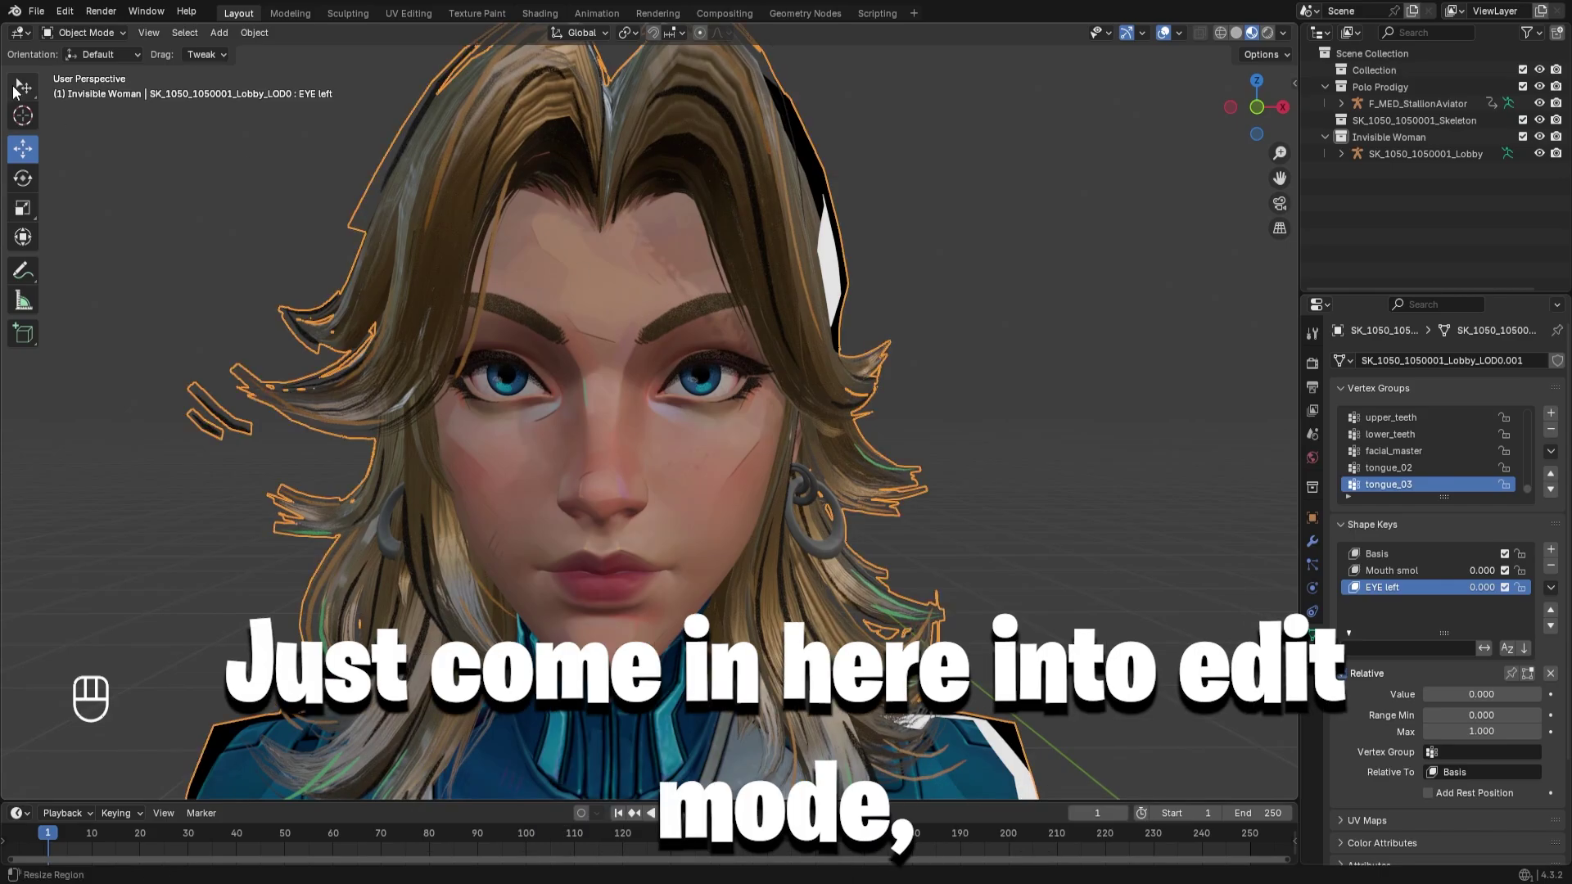
pyautogui.click(82, 32)
pyautogui.click(82, 71)
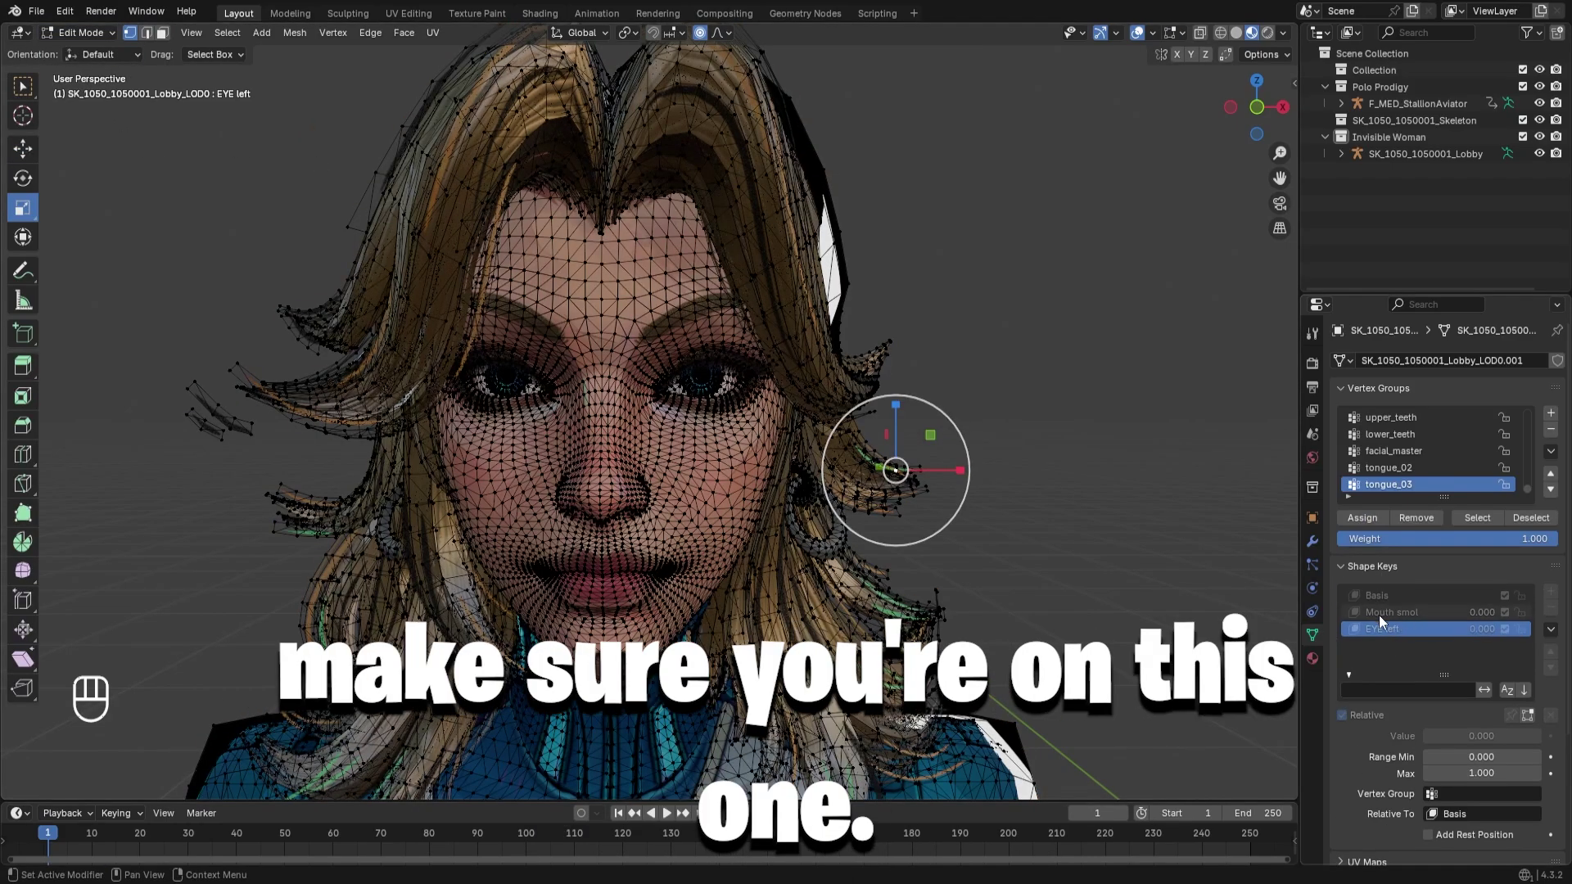
# - Select all linked geometry of both eyes, including the eyeballs and irises
pyautogui.hotkey('shift', '`')
pyautogui.hotkey('alt', 'w')
pyautogui.hotkey('alt', 's')
pyautogui.hotkey('alt', 's')
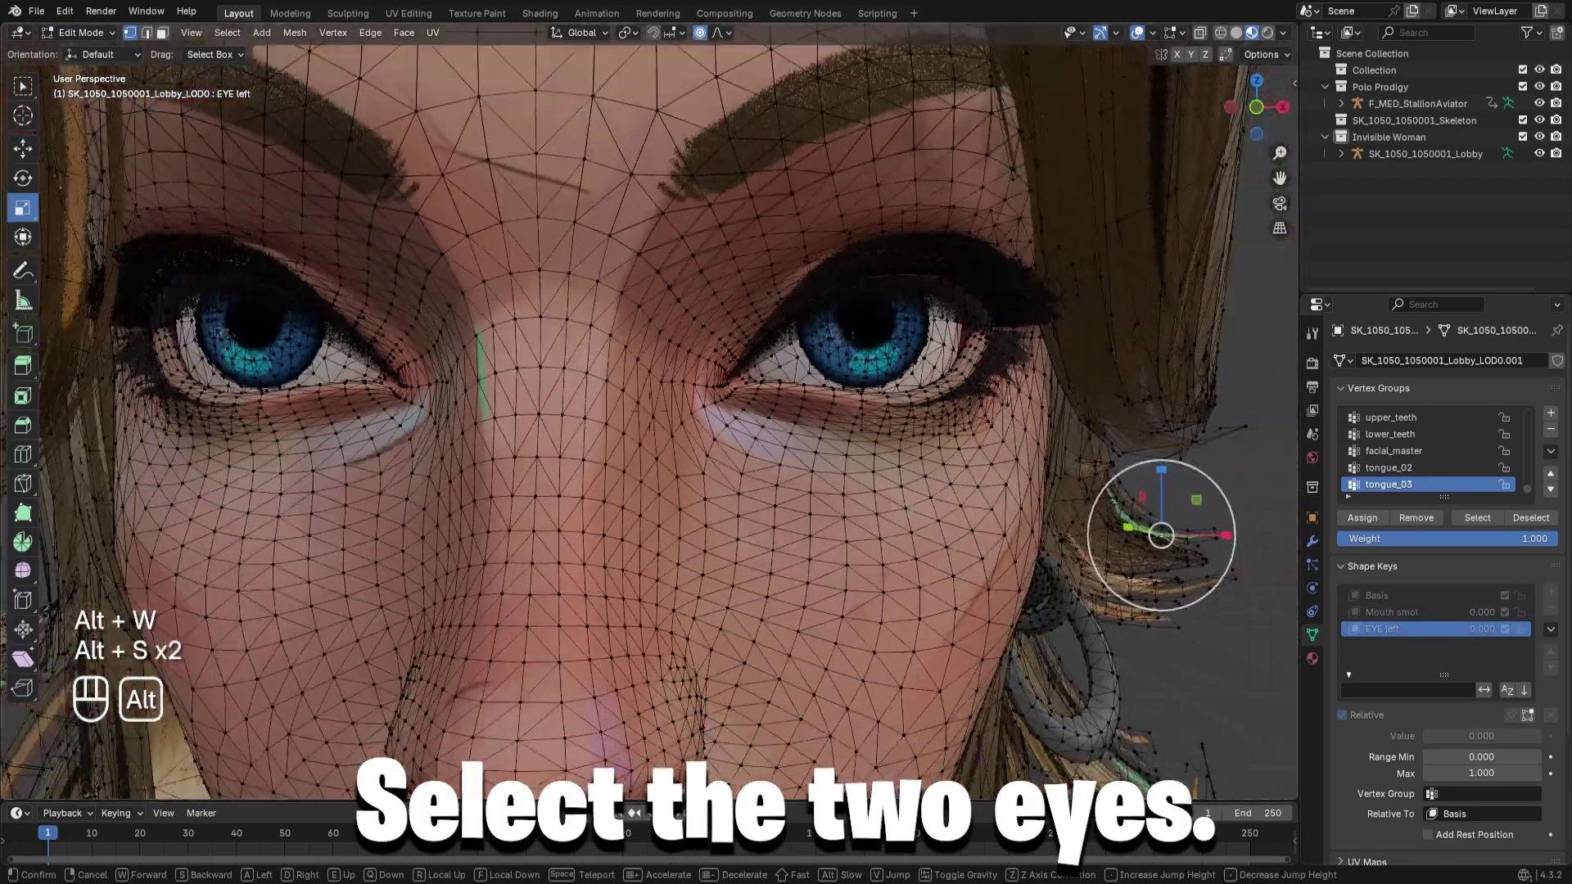
pyautogui.click(795, 328)
pyautogui.press('l')
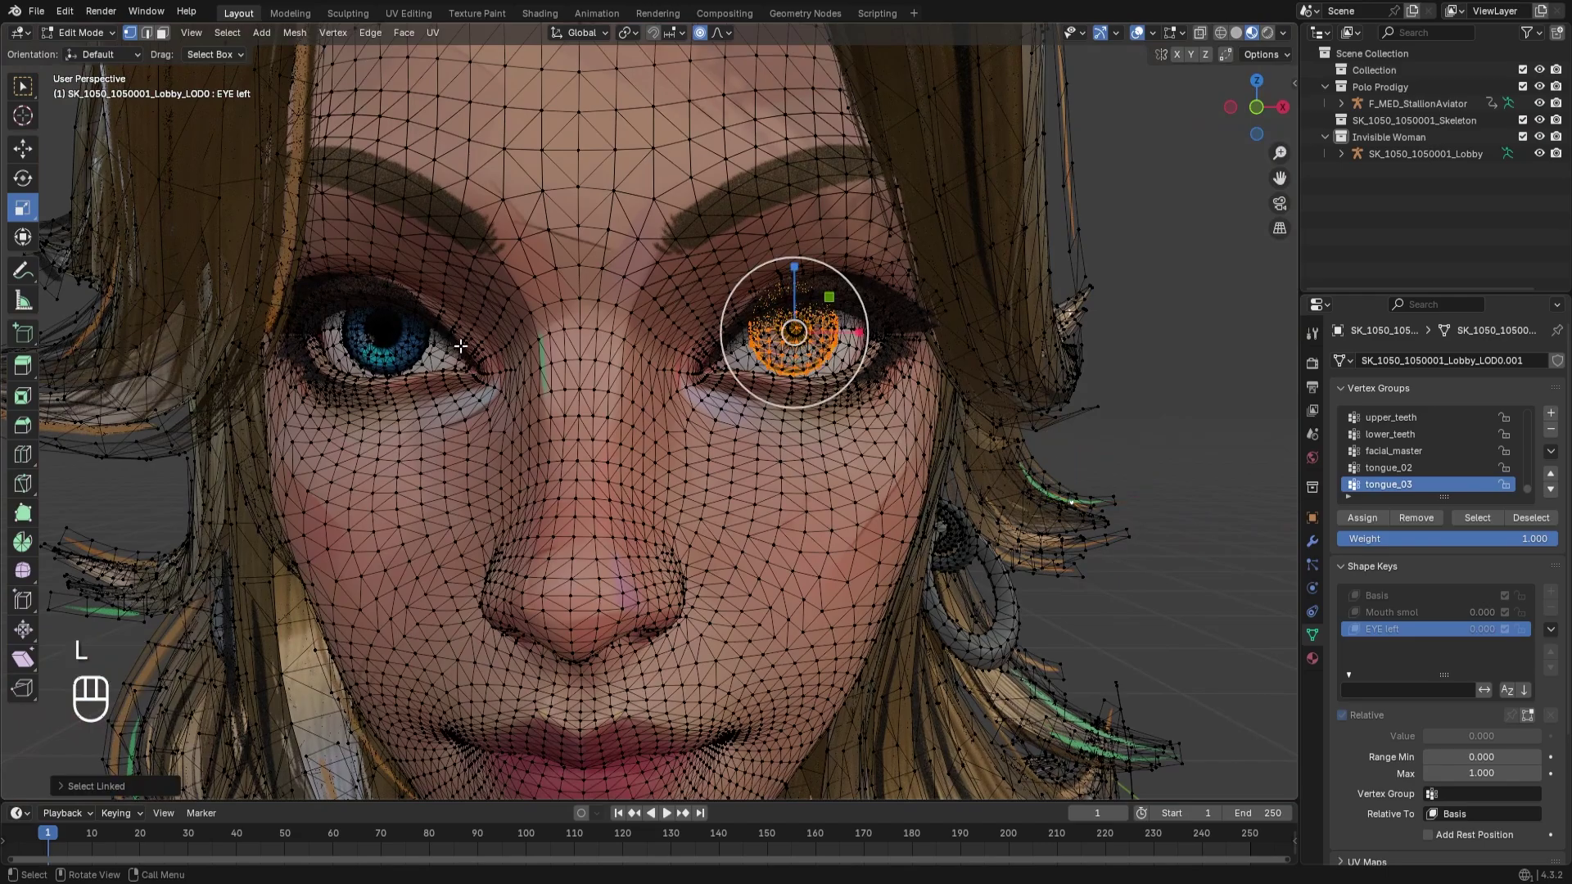
pyautogui.press('l')
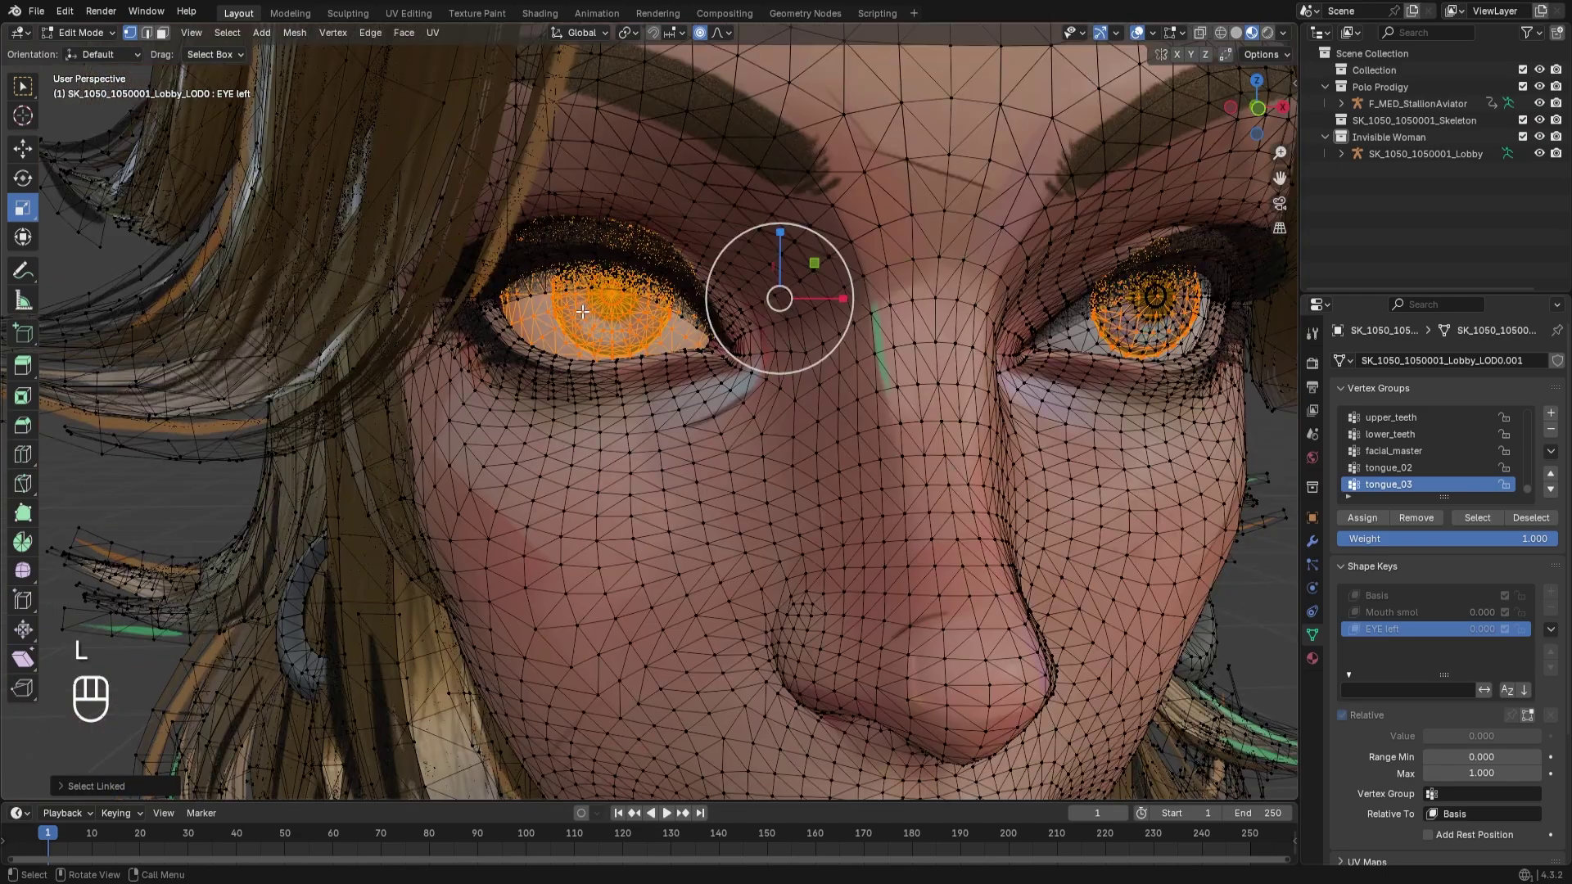
pyautogui.press('l')
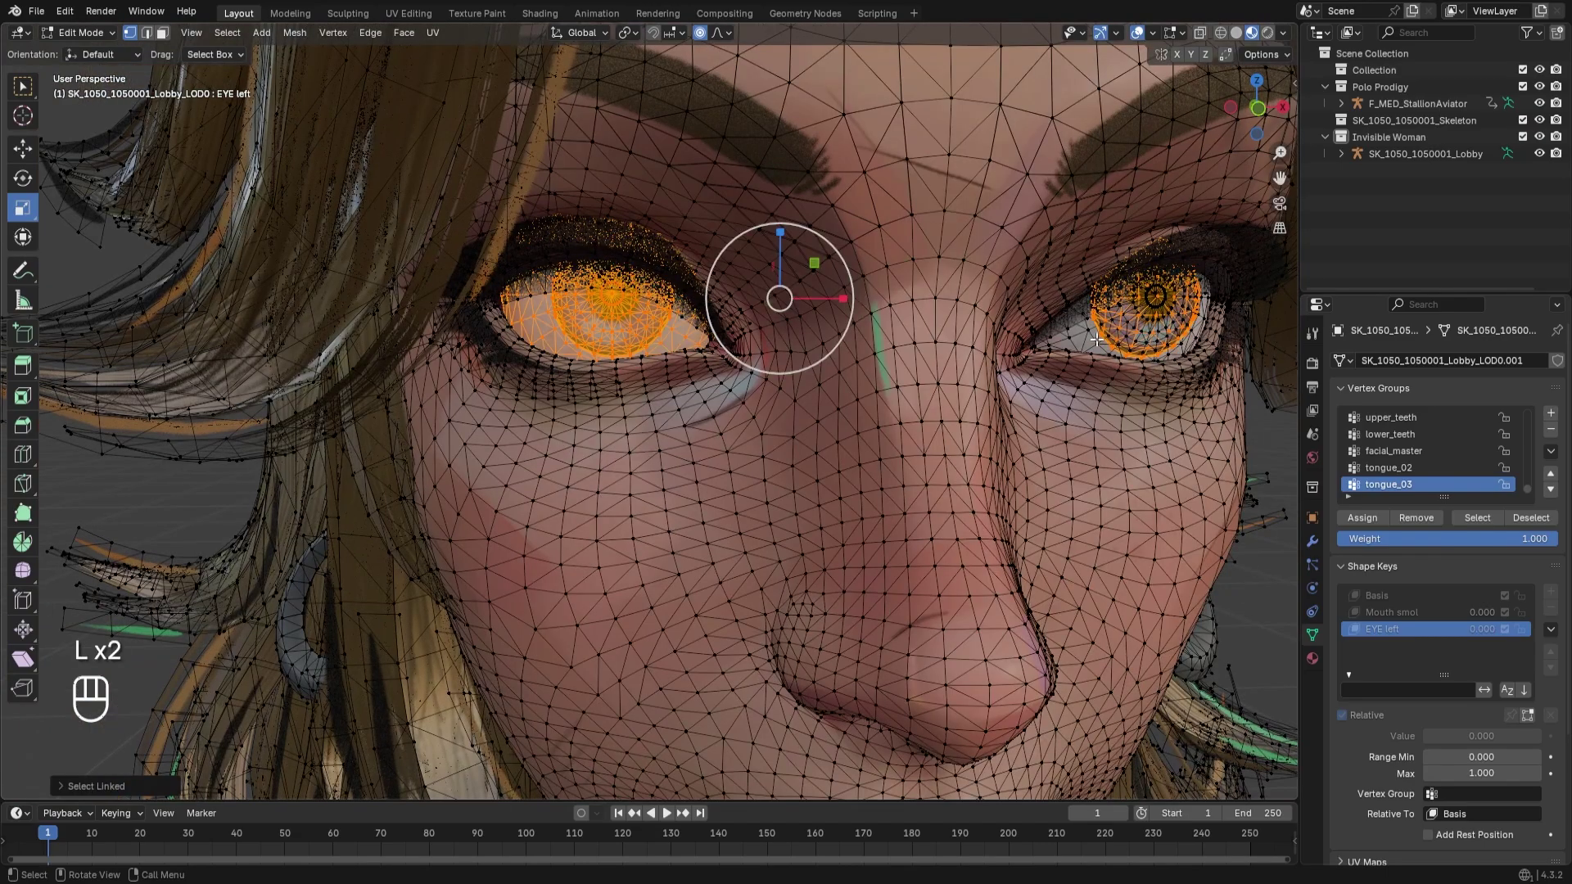
pyautogui.press('l')
# - Try to rotate the two selected eyes about the Z axis with proportional editing enabled
pyautogui.hotkey('shift', '`')
pyautogui.hotkey('alt', 's')
pyautogui.hotkey('alt', 'd')
pyautogui.hotkey('alt', 'w')
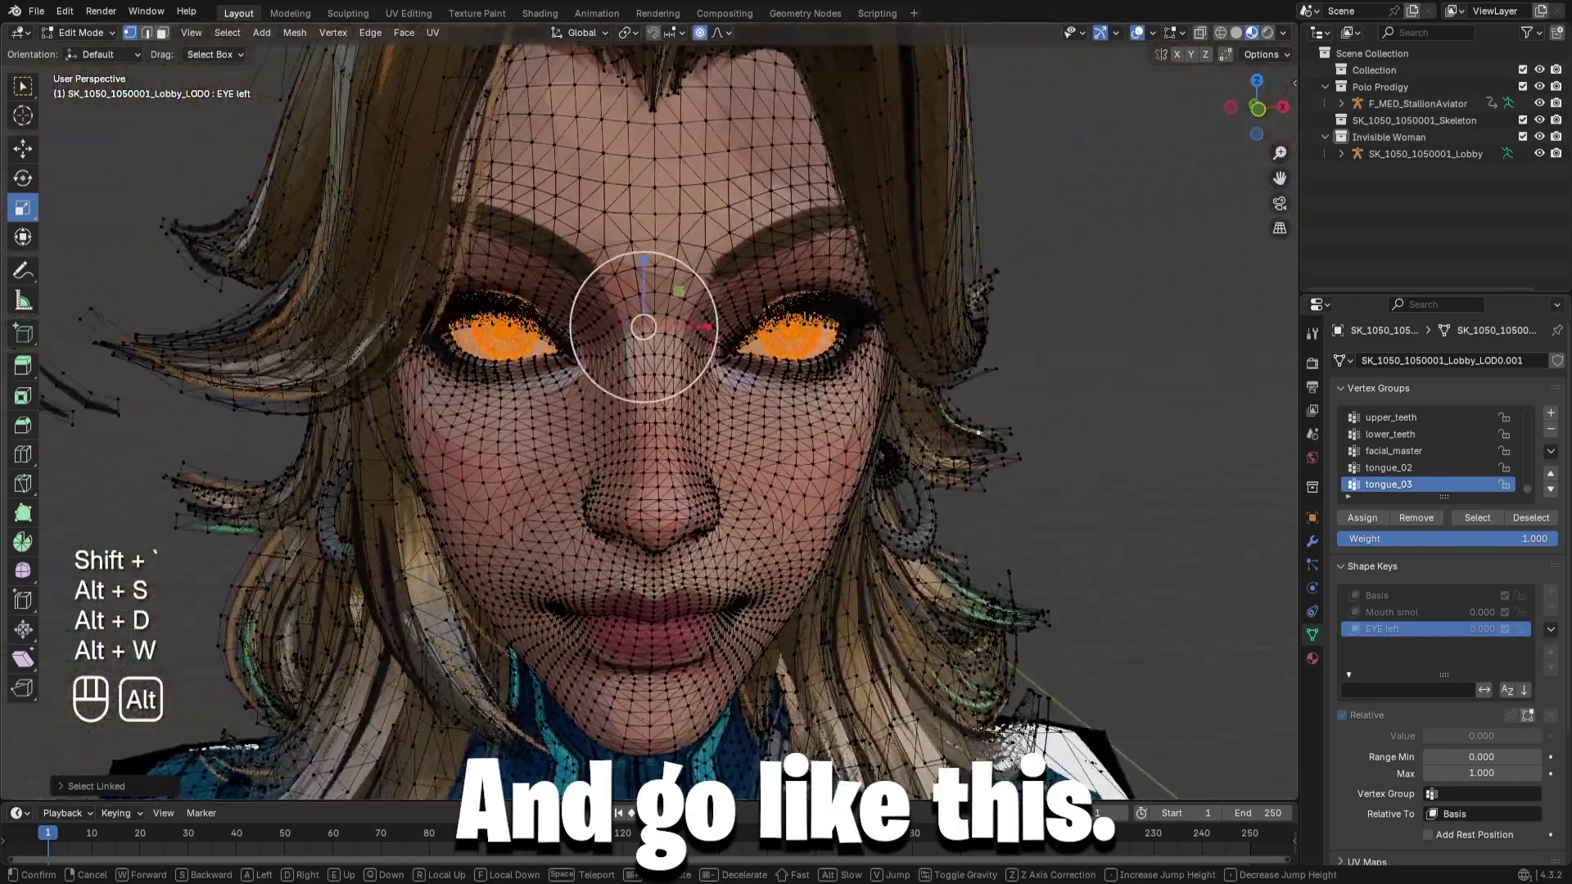
pyautogui.click(649, 411)
pyautogui.click(23, 179)
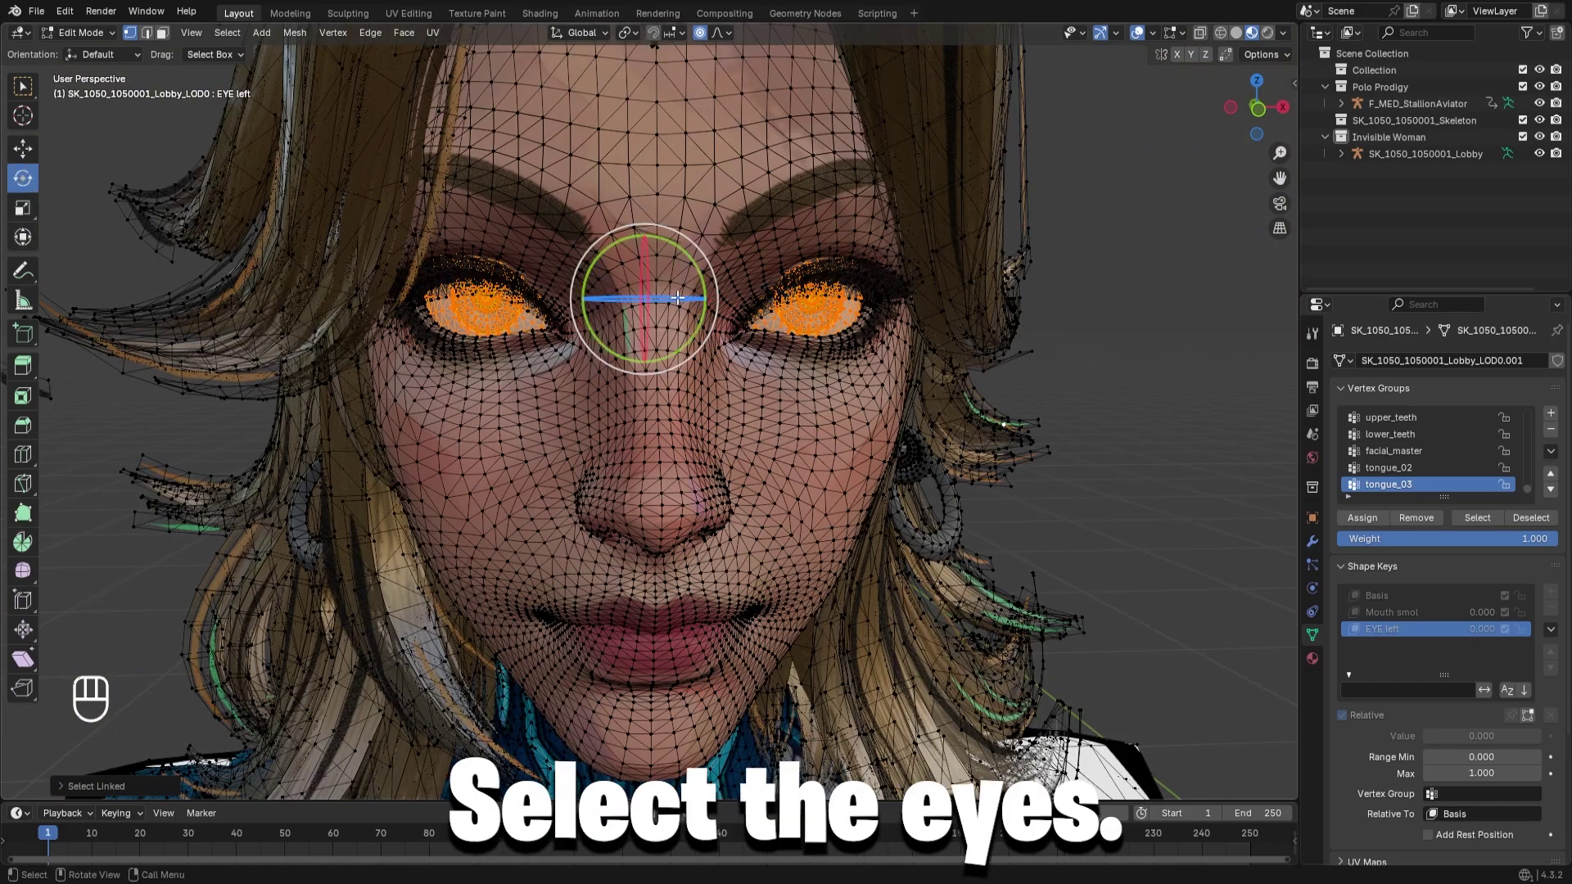
pyautogui.moveTo(678, 298); pyautogui.dragTo(653, 302)
pyautogui.hotkey('ctrl', 'z')
# - Disable proportional editing and set the transform pivot point to Individual Origins
pyautogui.press('o')
pyautogui.hotkey('ctrl', 'z')
pyautogui.click(628, 33)
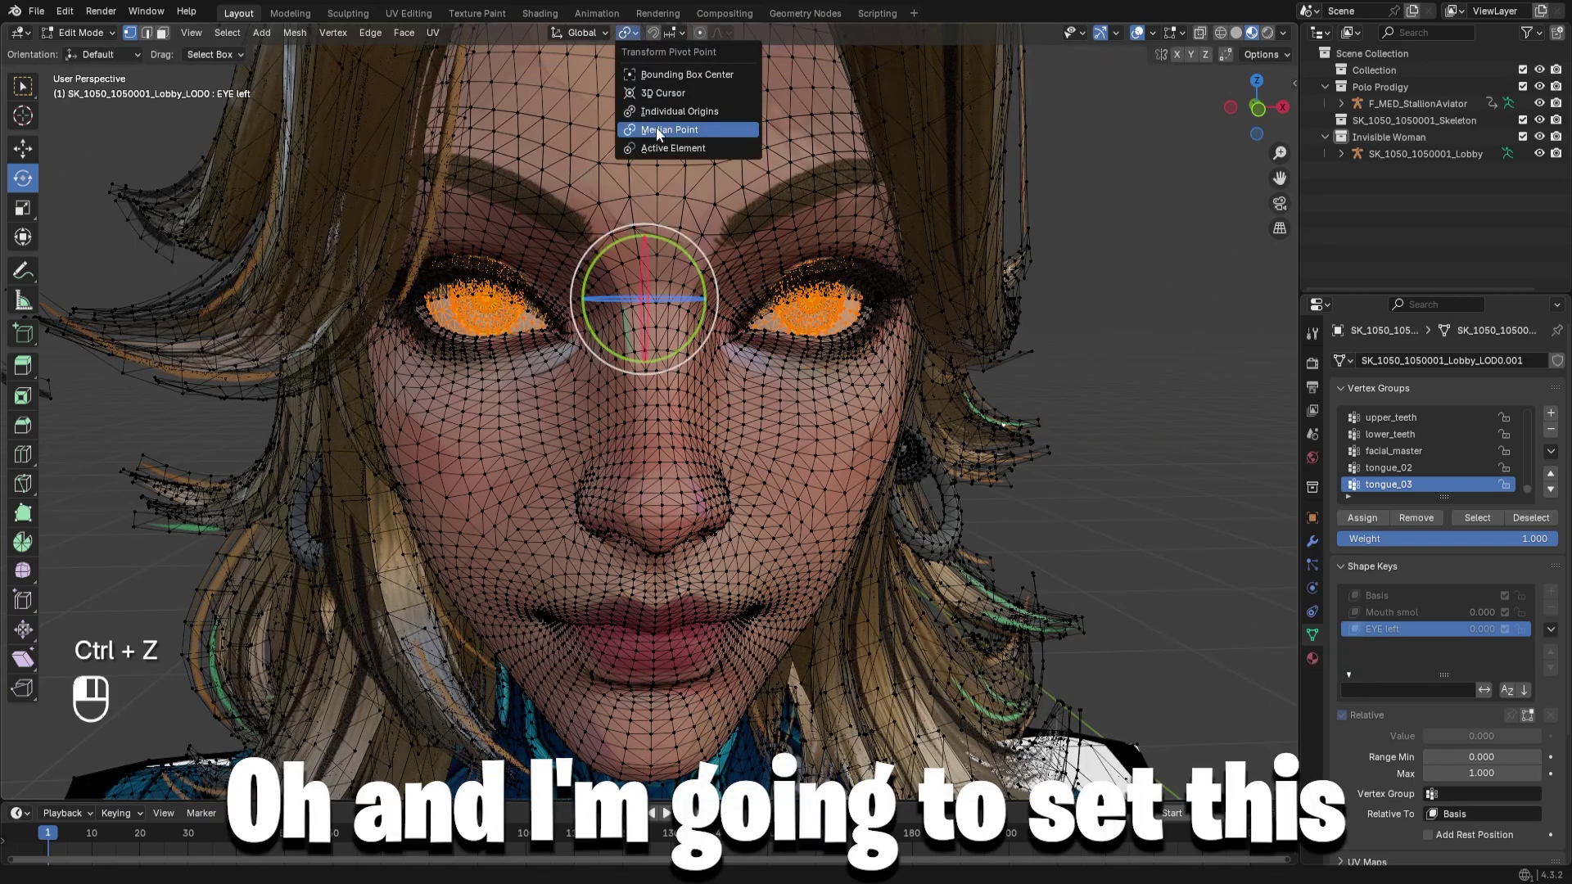
pyautogui.click(679, 110)
# - Rotate the two eyes slightly about the Z axis and shift them slightly along negative X
pyautogui.moveTo(670, 300)
pyautogui.mouseDown()
pyautogui.moveTo(661, 275)
pyautogui.moveTo(686, 303)
pyautogui.mouseUp()
pyautogui.click(22, 150)
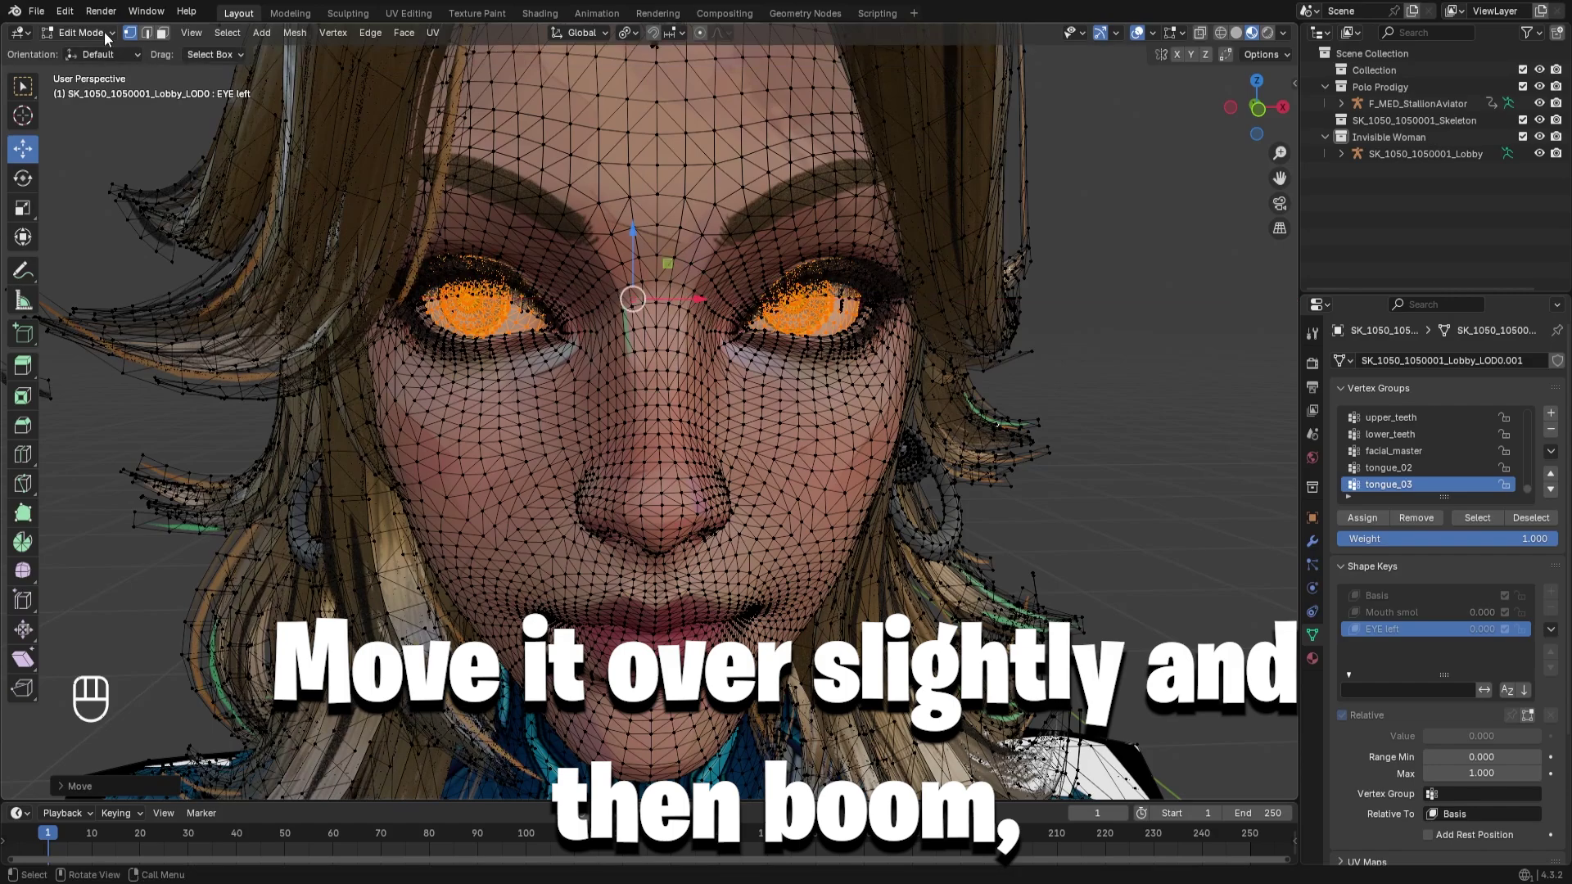
# - Return to Object Mode and raise the EYE left shape key value to 1.000
pyautogui.click(103, 34)
pyautogui.click(105, 49)
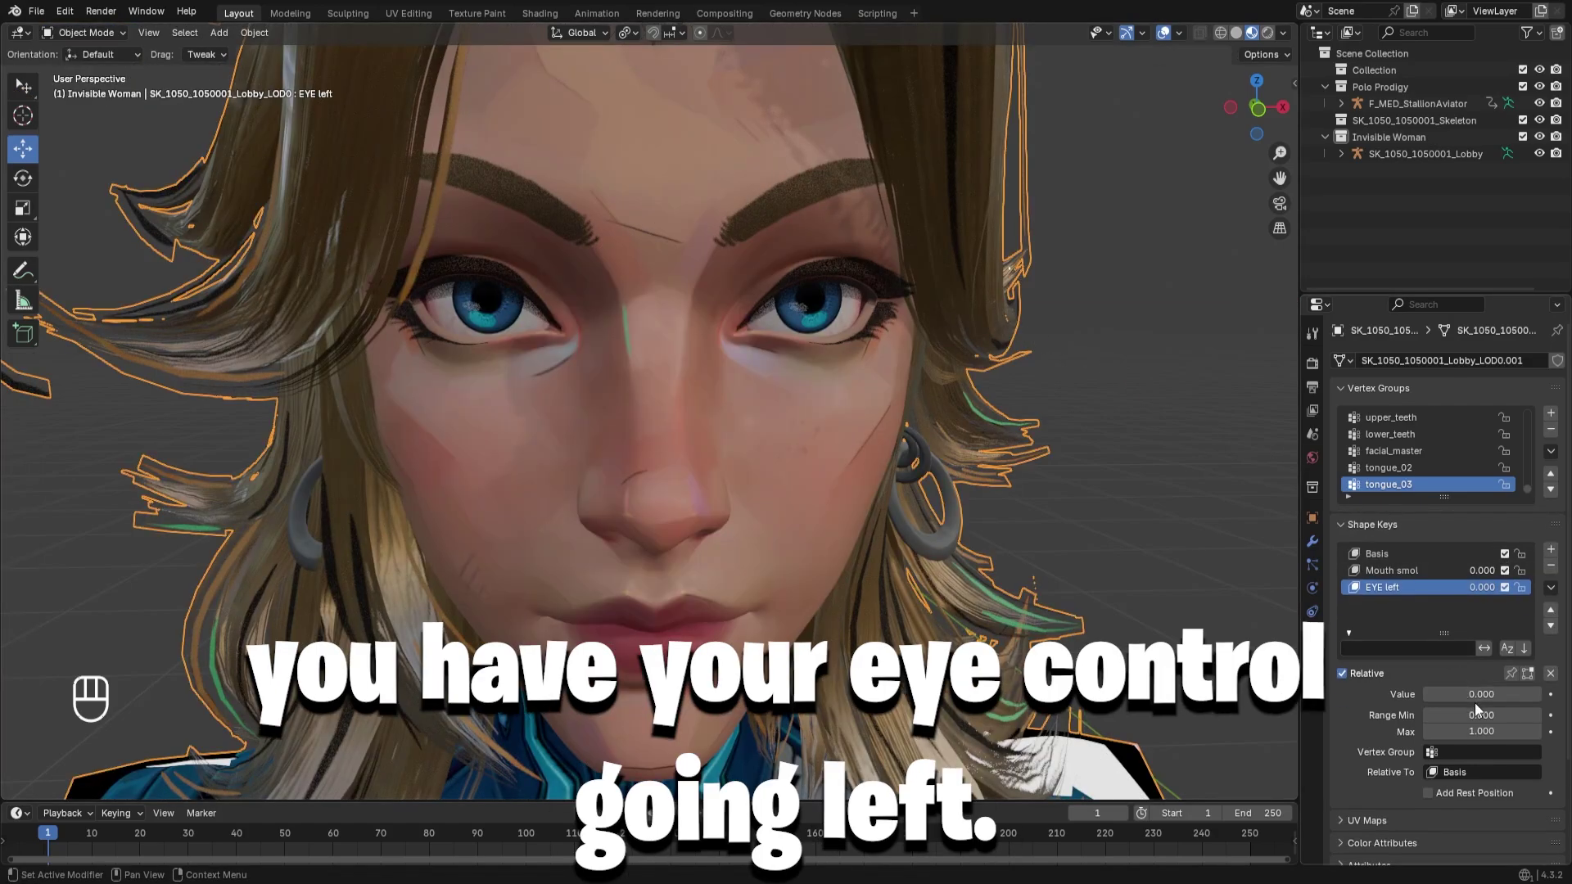
pyautogui.moveTo(1427, 694); pyautogui.dragTo(1539, 694)
pyautogui.hotkey('shift', '`')
pyautogui.press('s')
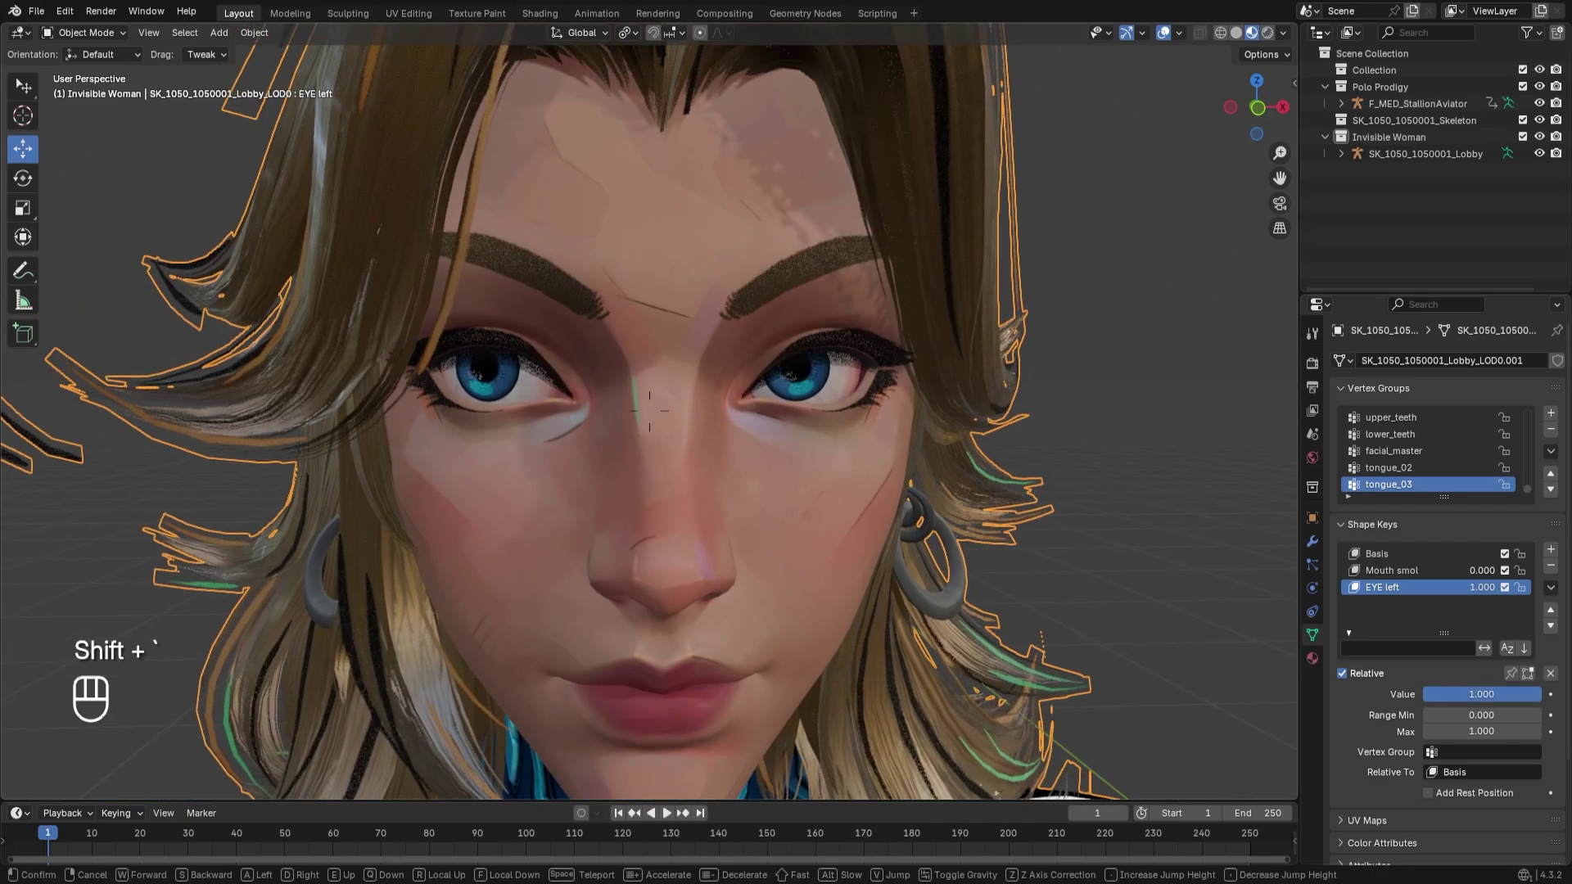
# - Test the Mouth smol shape key mixed with EYE left, return it to 0, and examine the character from near and far
pyautogui.click(1388, 571)
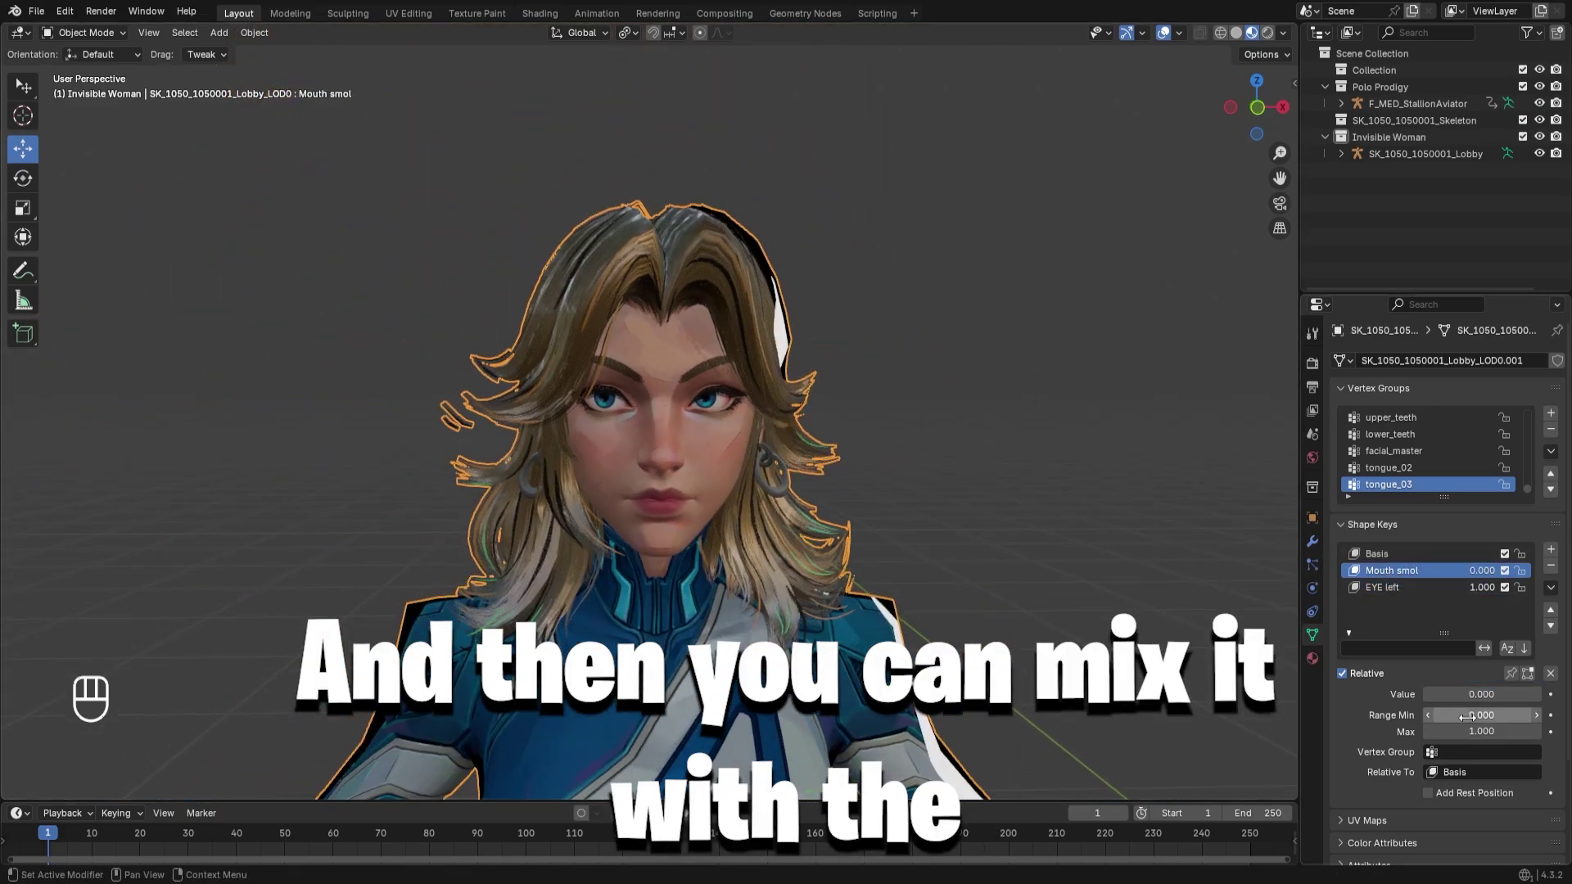
pyautogui.moveTo(1482, 695); pyautogui.dragTo(1425, 694)
pyautogui.hotkey('shift', '`')
pyautogui.press('s')
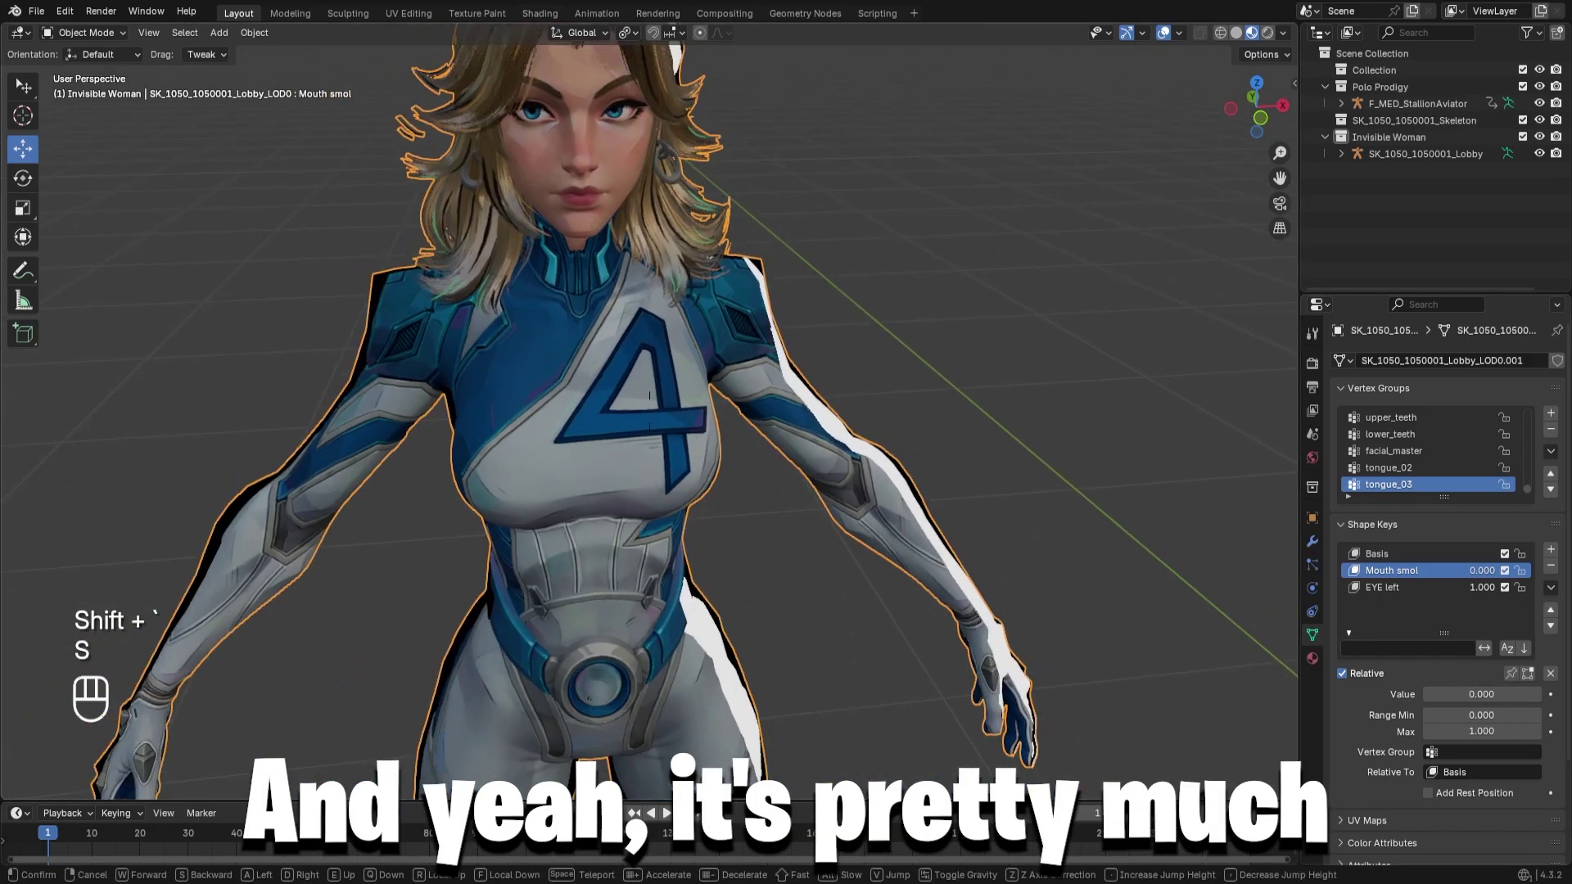
pyautogui.press('w')
pyautogui.press('s')
pyautogui.press('w')
pyautogui.press('s')
pyautogui.press('w')
pyautogui.press('s')
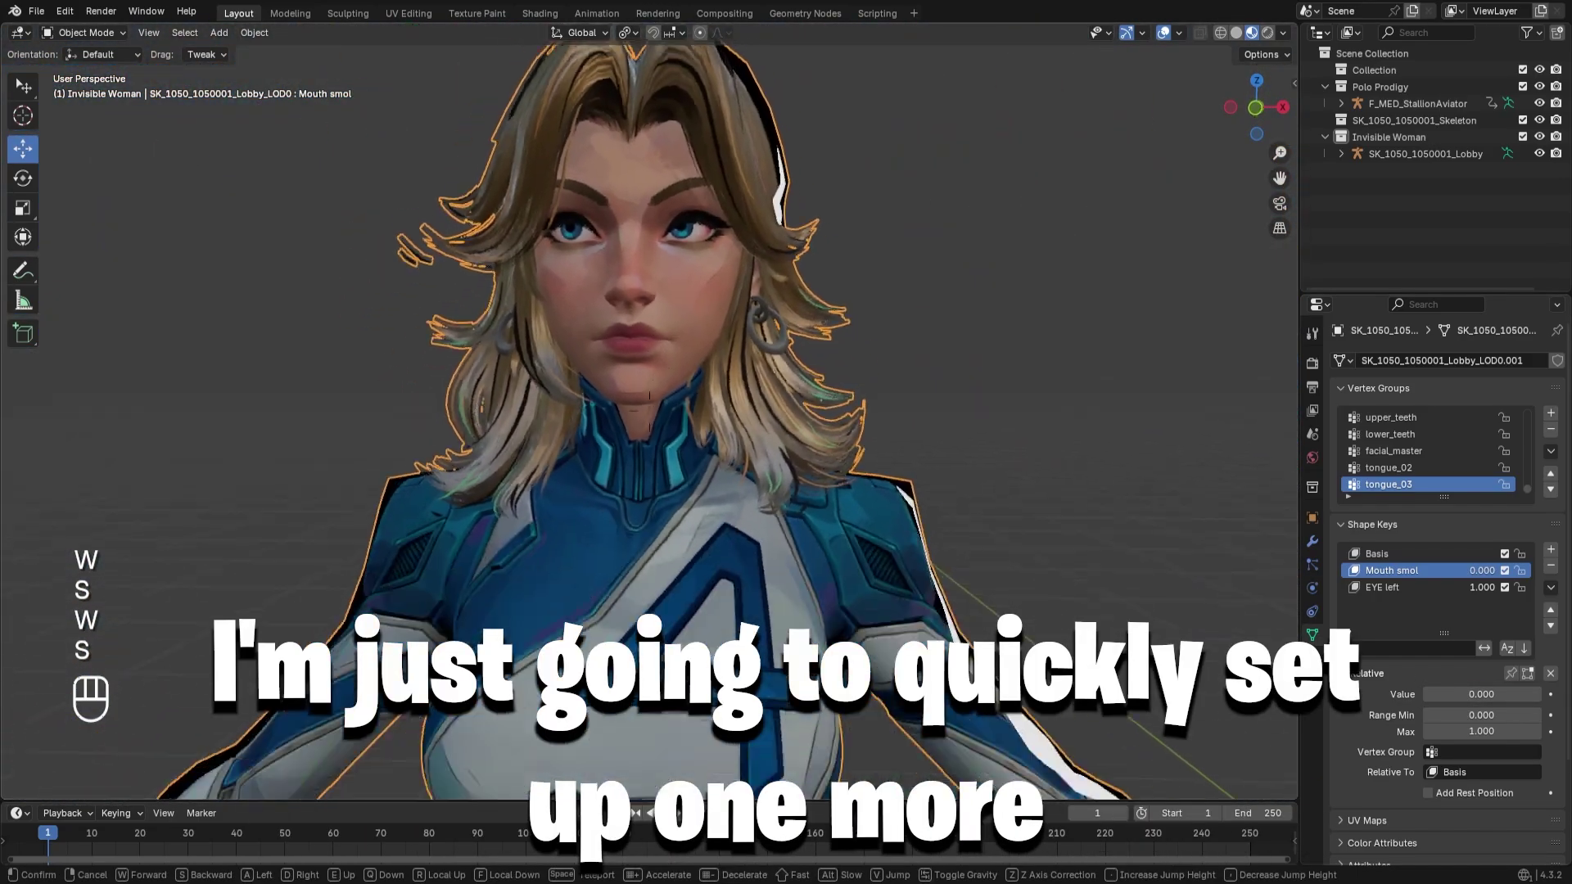
pyautogui.press('w')
pyautogui.click(649, 411)
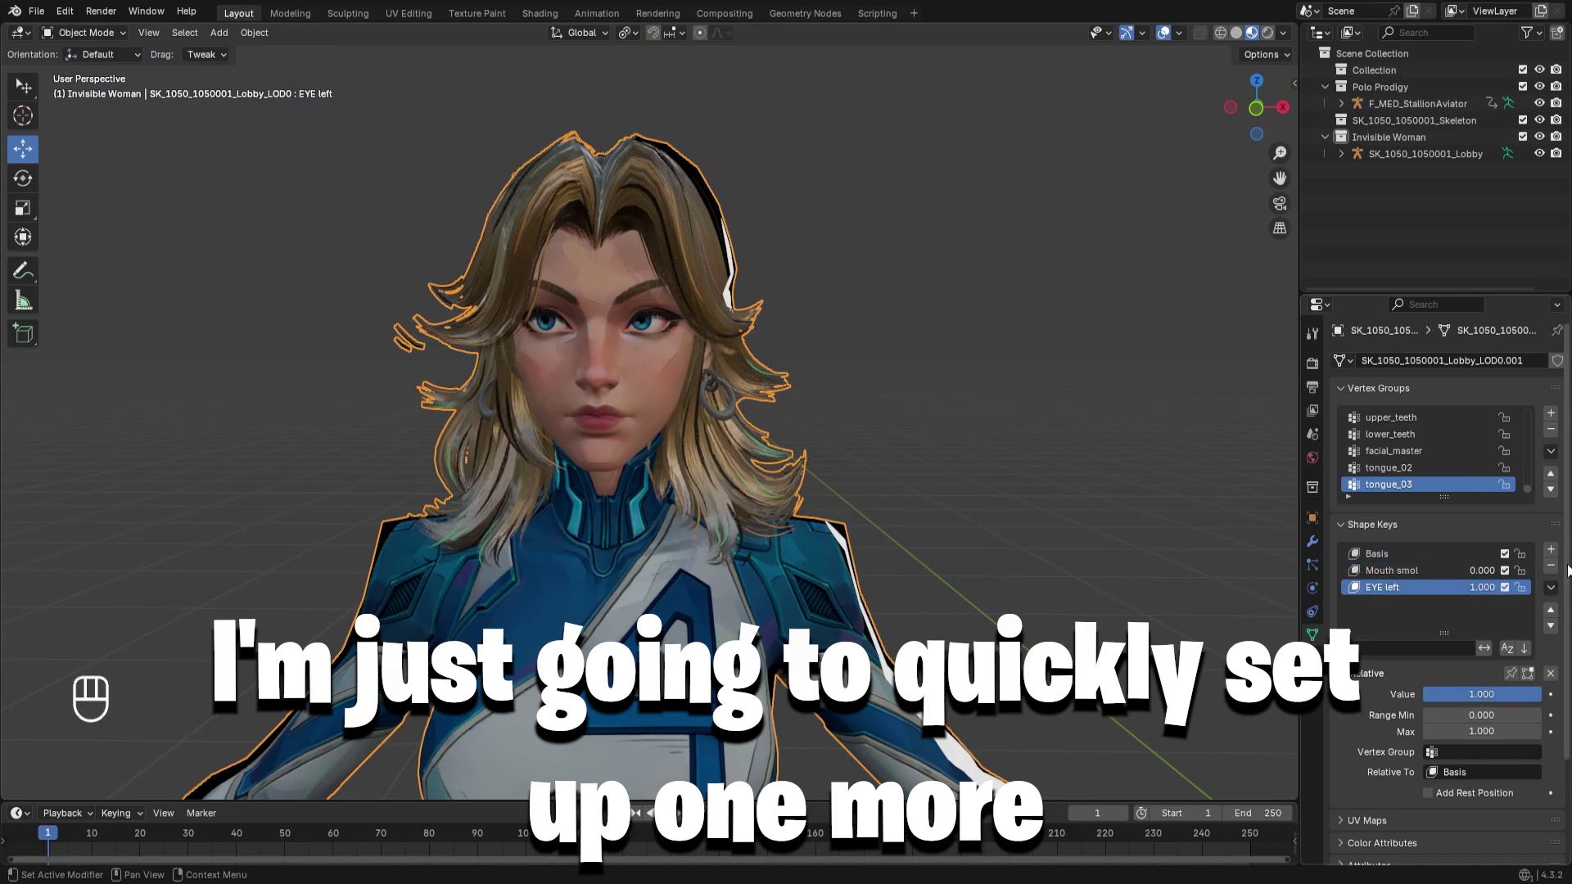
# - Add a fourth shape key to the Invisible Woman mesh below EYE left
pyautogui.click(1551, 549)
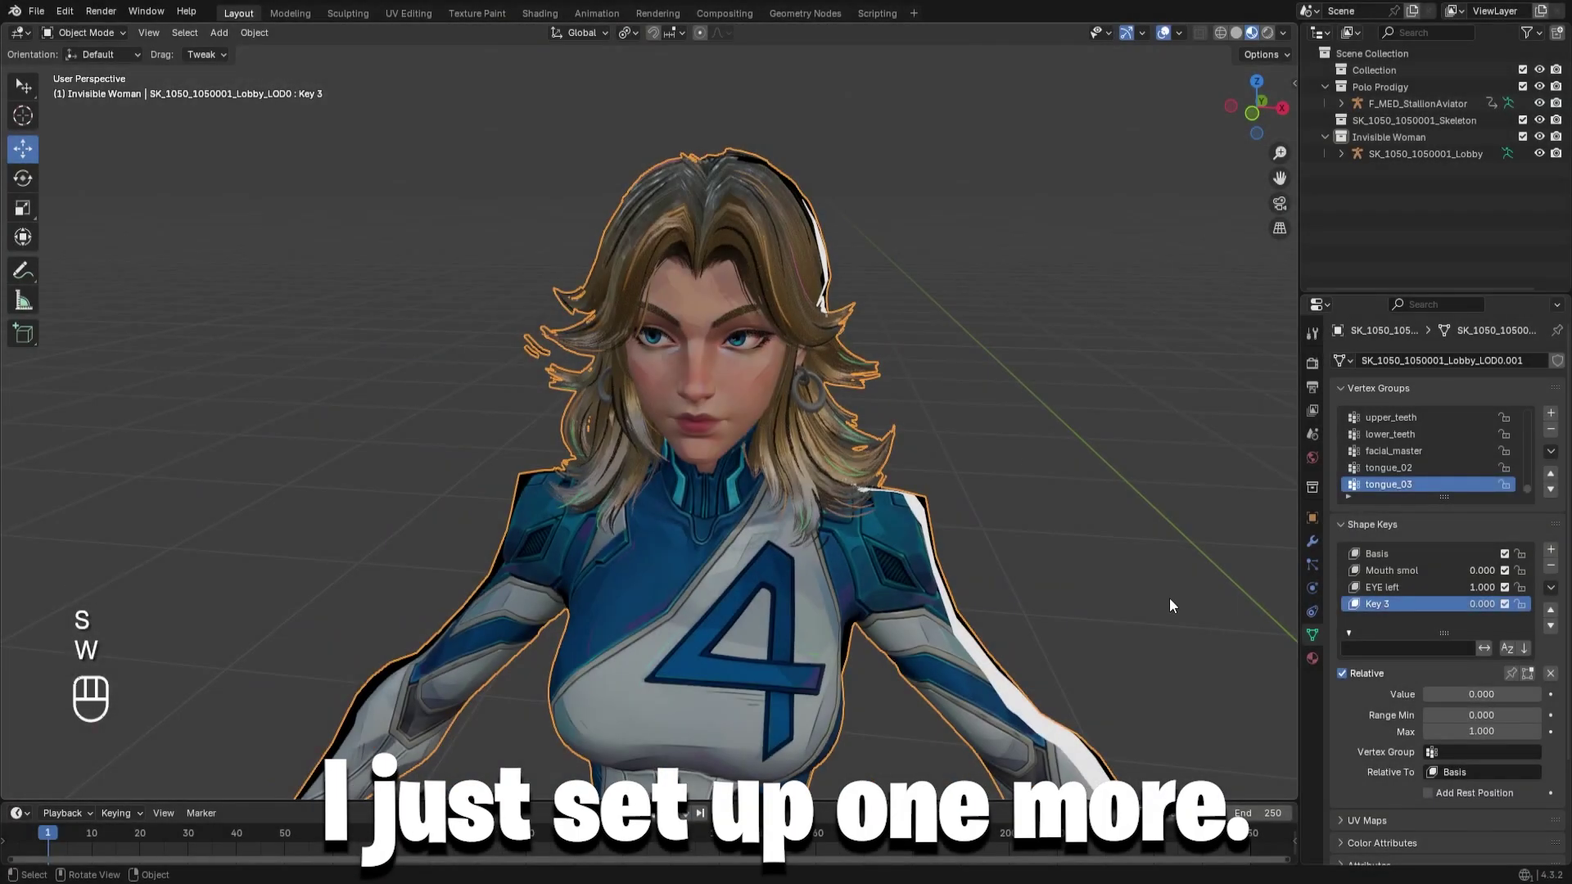
pyautogui.hotkey('shift', '`')
pyautogui.press('w')
pyautogui.click(1369, 571)
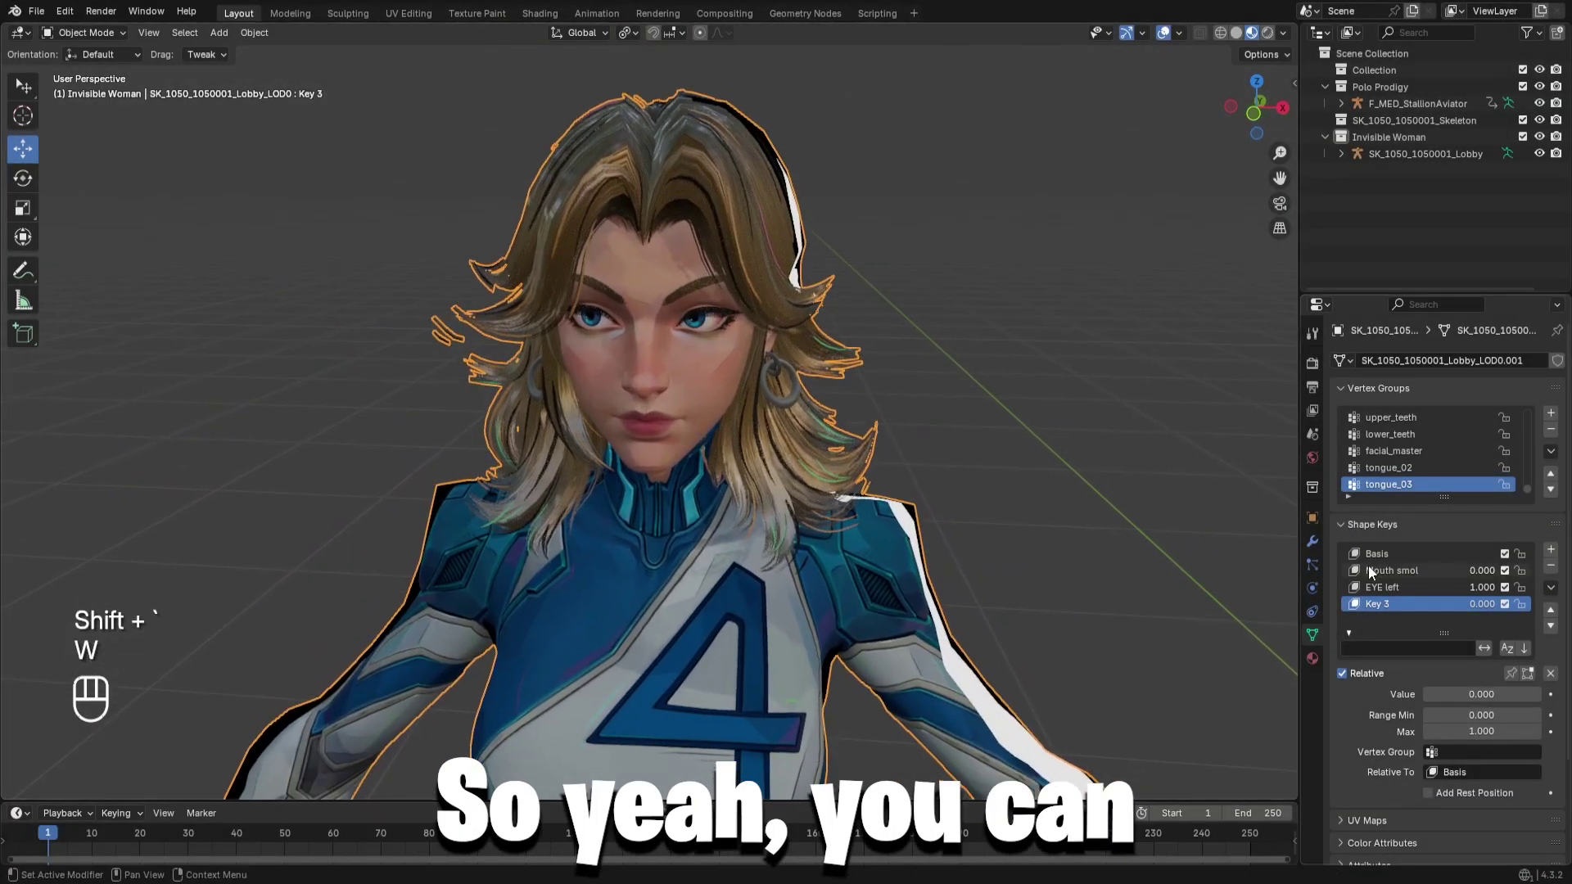
# - Test Mouth smol at 1.000, then set both the Mouth smol and EYE left shape key values to 0
pyautogui.click(1403, 573)
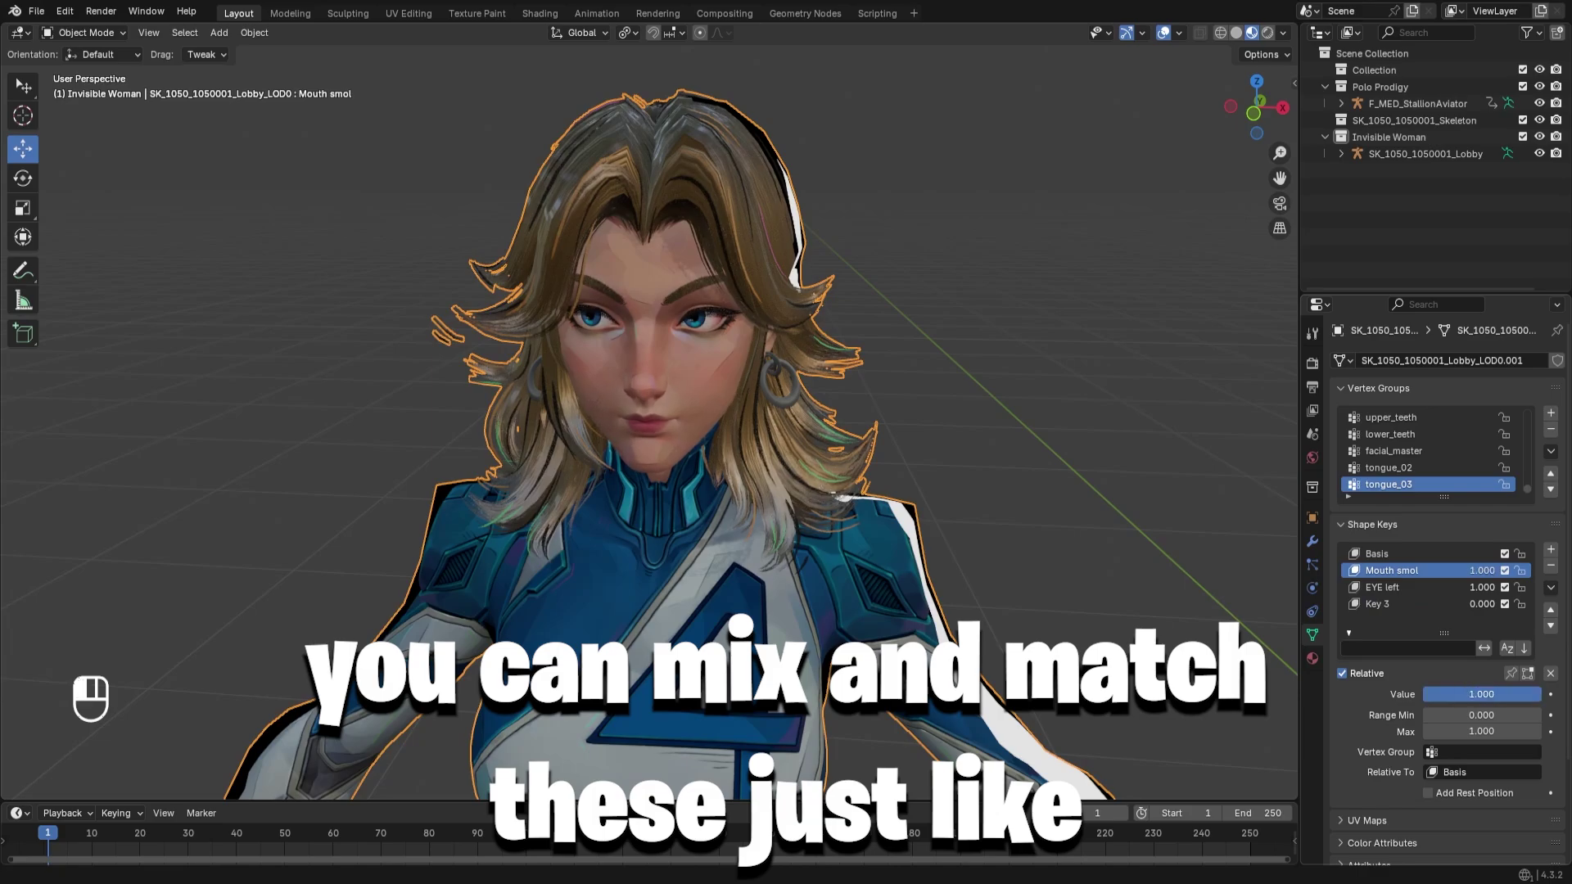
pyautogui.moveTo(1539, 695); pyautogui.dragTo(1425, 695)
pyautogui.click(1398, 587)
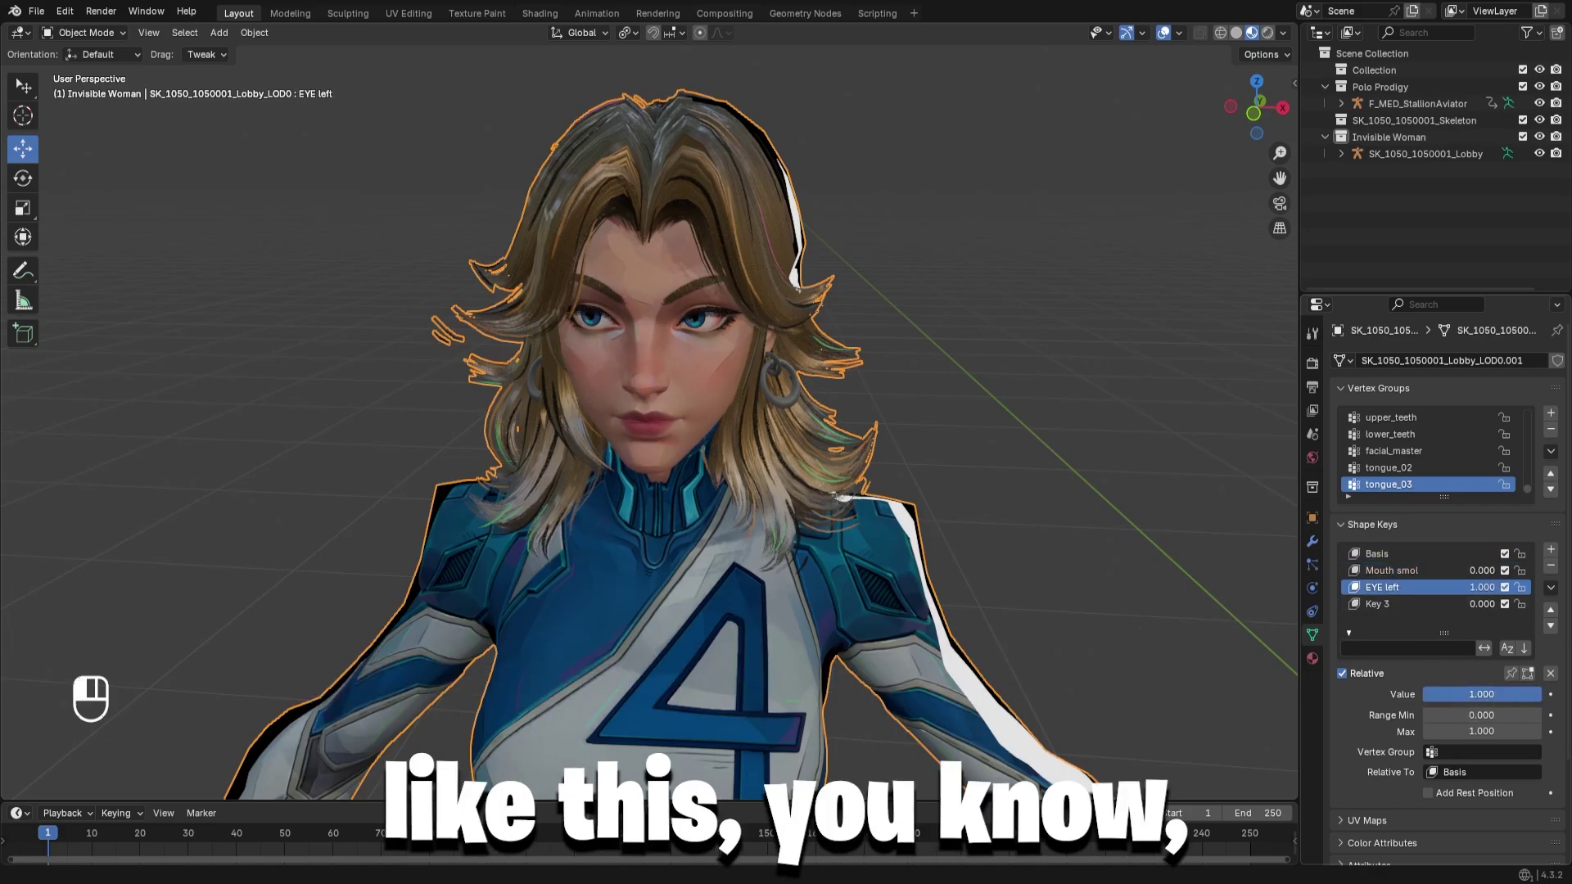
pyautogui.moveTo(1474, 693); pyautogui.dragTo(1425, 693)
# - Set the value of the Key 3 shape key to 0.844
pyautogui.click(1432, 606)
pyautogui.click(1445, 571)
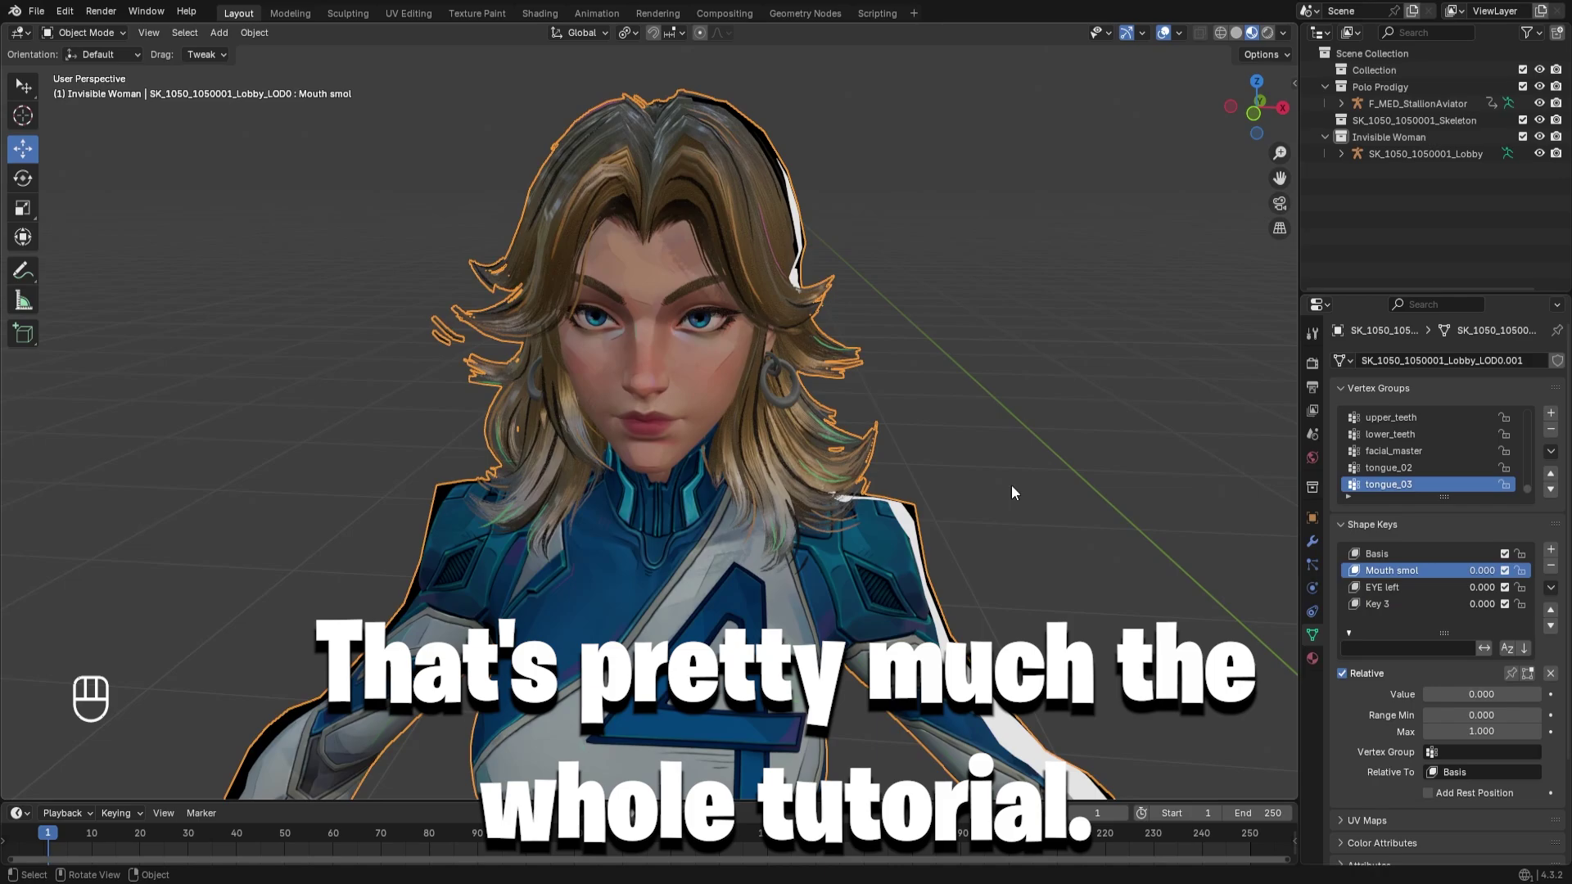
pyautogui.click(1416, 606)
pyautogui.moveTo(1465, 693); pyautogui.dragTo(1531, 693)
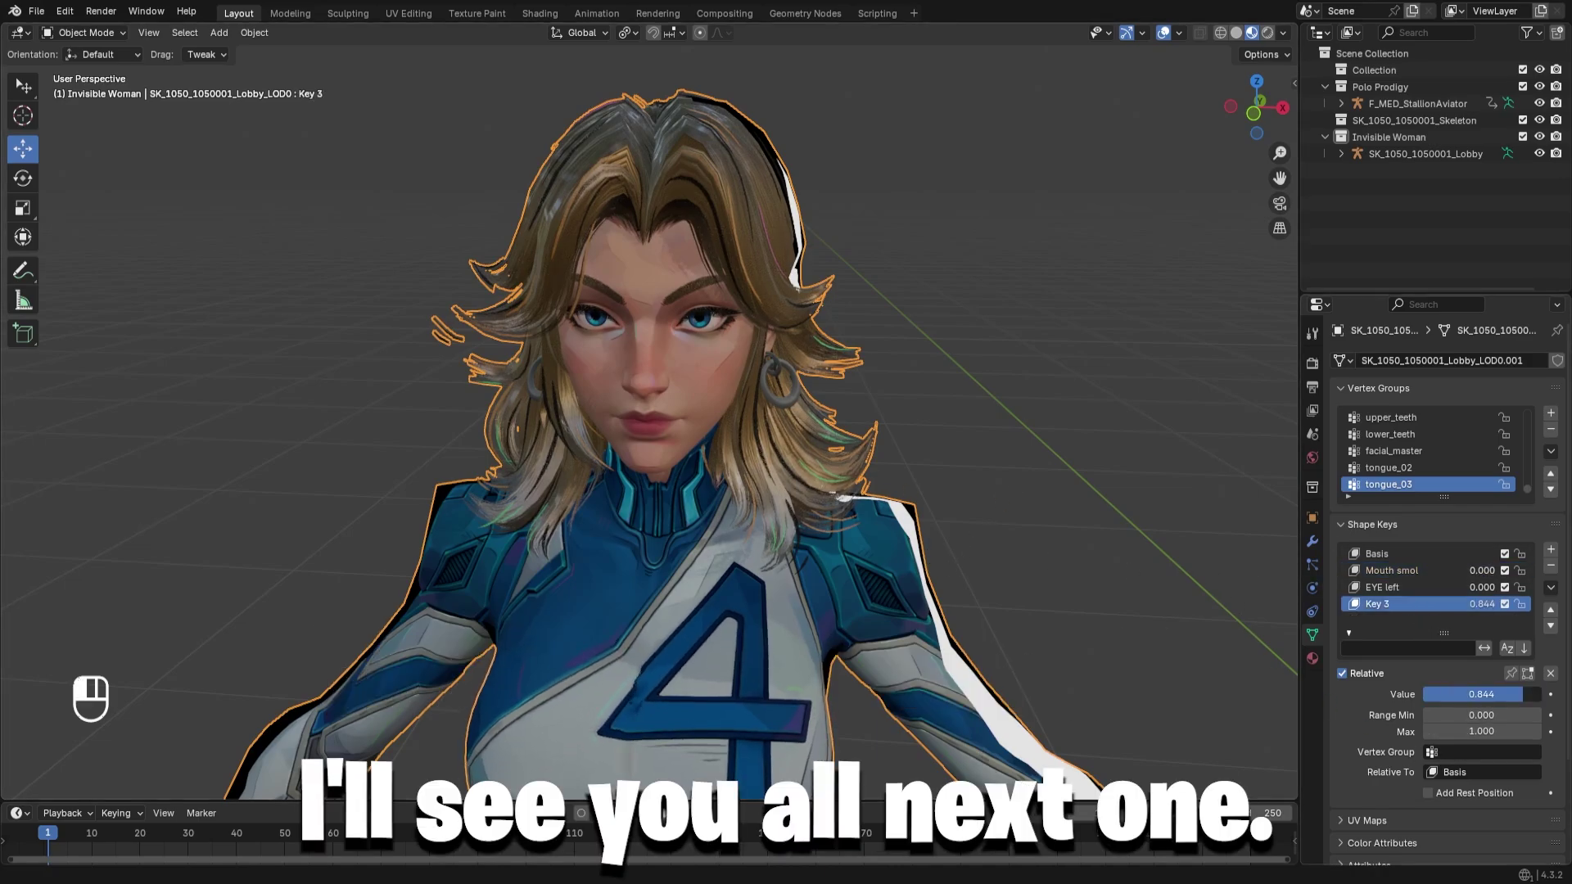